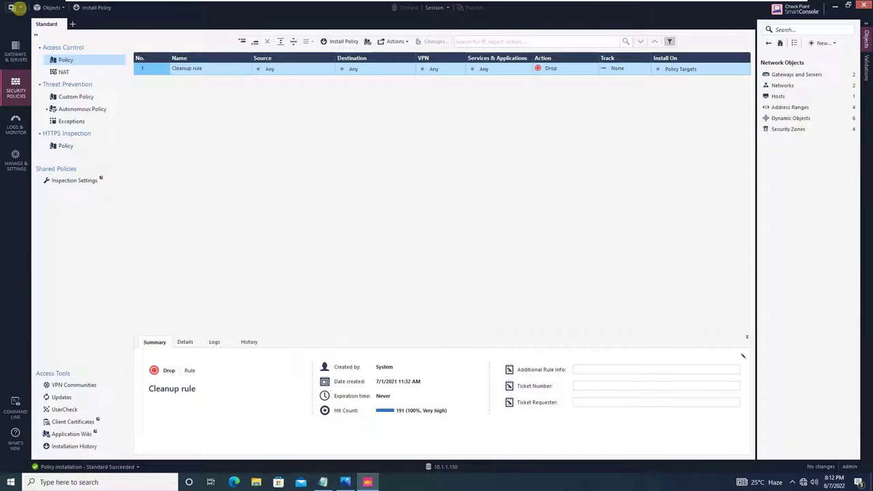
Open the SmartConsole main menu from the Standard policy's access control view
{"action": "left_click", "coordinate": [12, 7]}
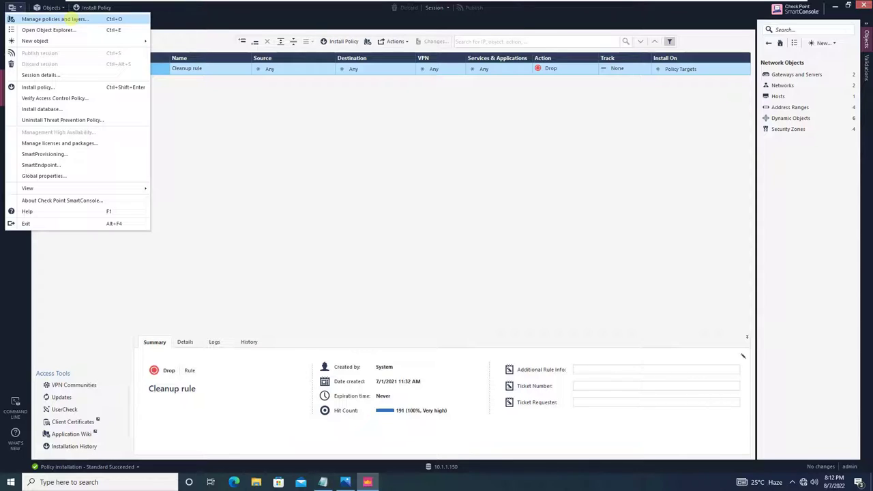
Create a new policy package named LAB-Policy, replacing the rejected space in 'LAB Policy' with a hyphen
{"action": "left_click", "coordinate": [74, 18]}
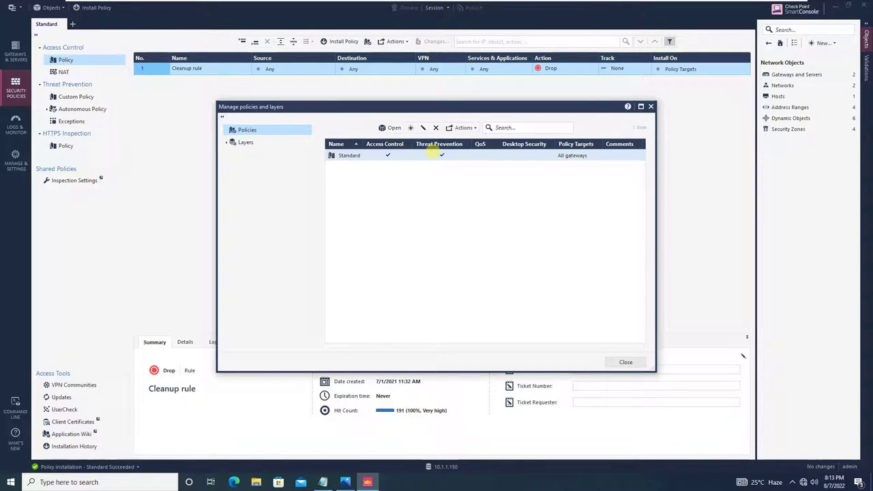
{"action": "left_click", "coordinate": [410, 128]}
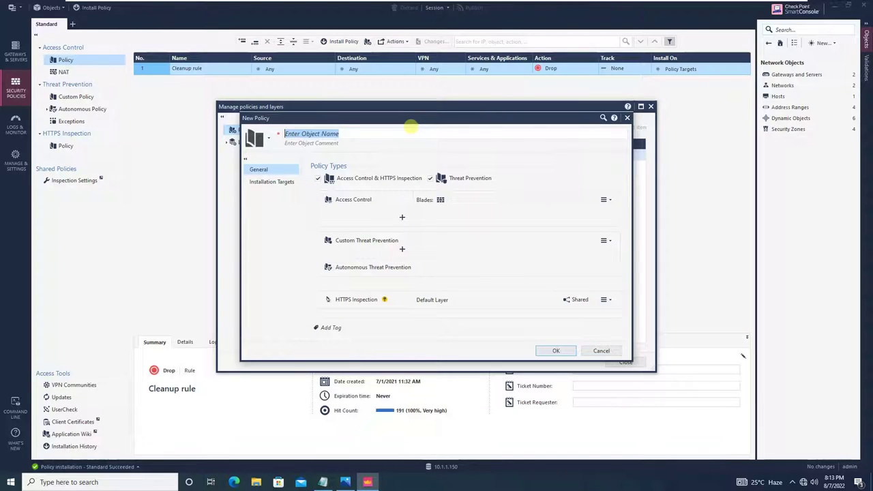
{"action": "type", "text": "LAB"}
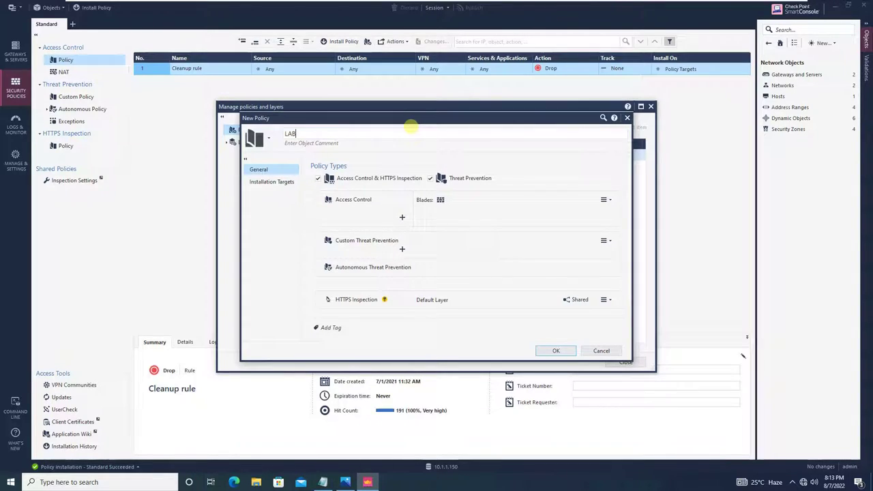
{"action": "type", "text": " Policy"}
{"action": "left_click", "coordinate": [560, 350]}
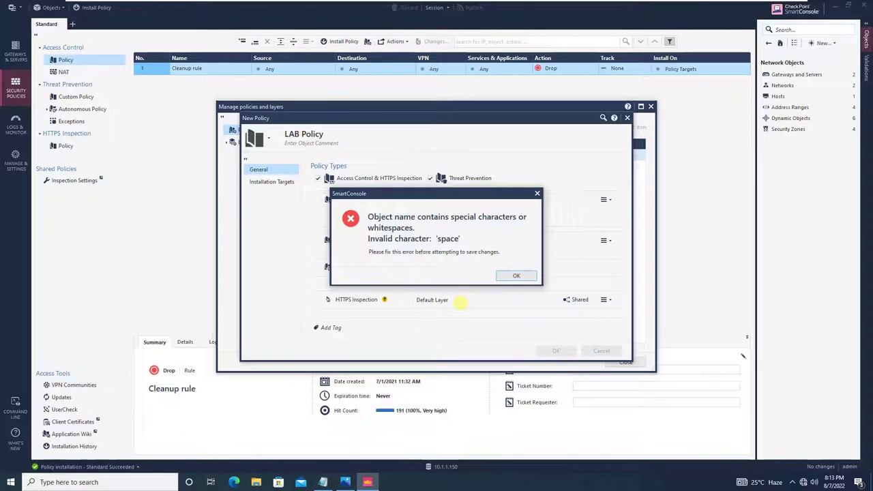
{"action": "left_click", "coordinate": [516, 275]}
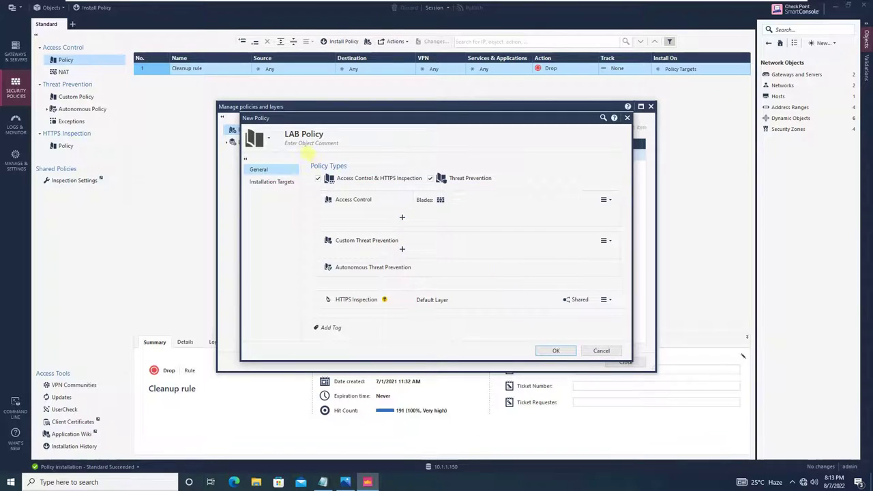
{"action": "triple_click", "coordinate": [300, 134]}
{"action": "left_click", "coordinate": [298, 134]}
{"action": "key", "text": "BackSpace"}
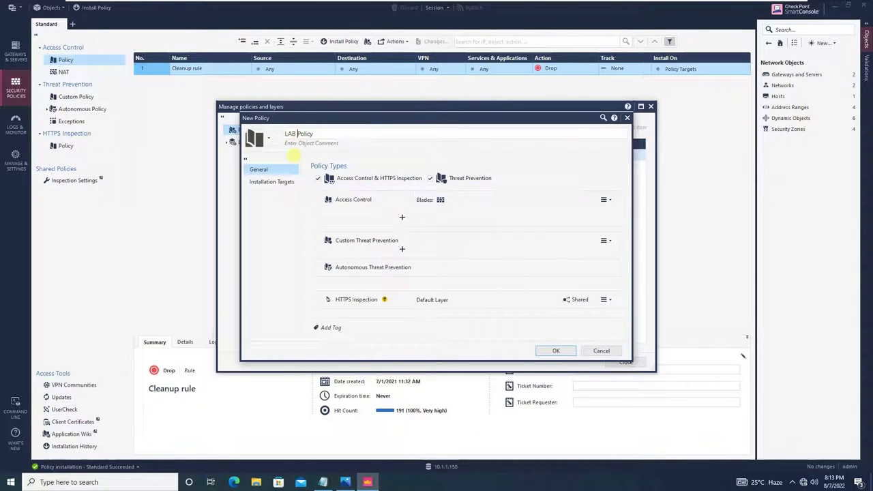
{"action": "type", "text": "-"}
{"action": "left_click", "coordinate": [555, 351]}
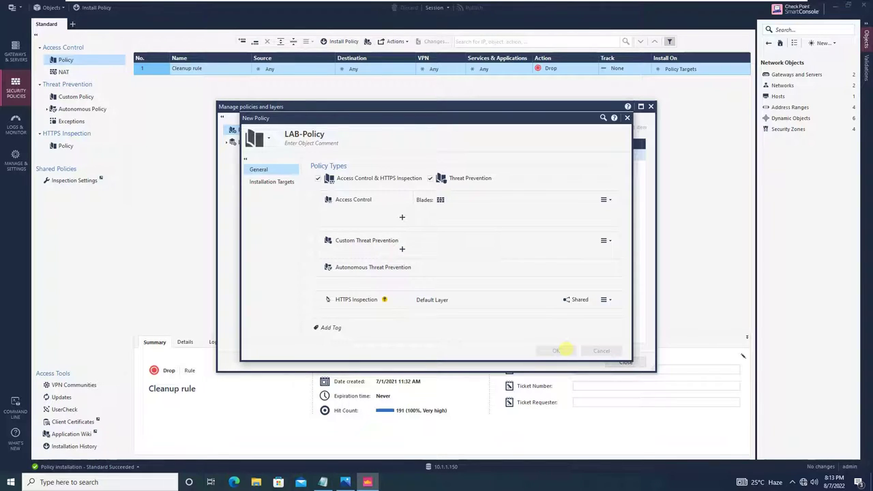
Check the CP Lab network diagram in Photos, then return to the policy list
{"action": "key", "text": "alt+Tab"}
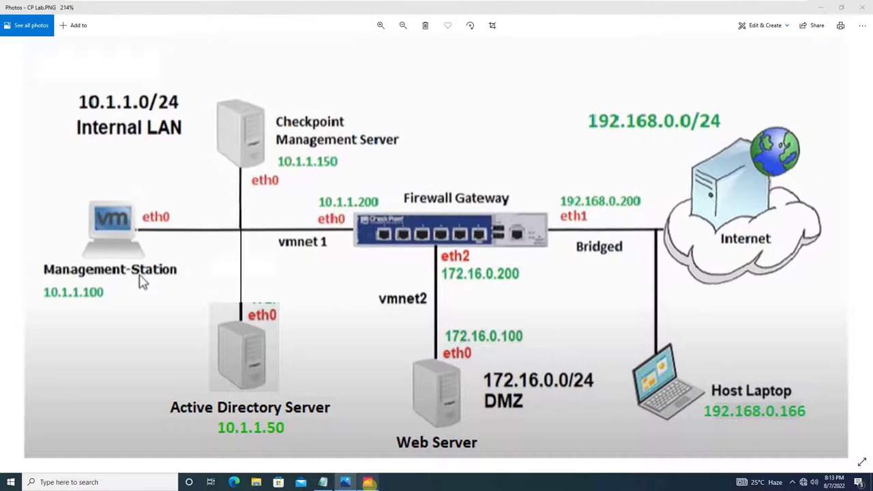
{"action": "key", "text": "alt+Tab"}
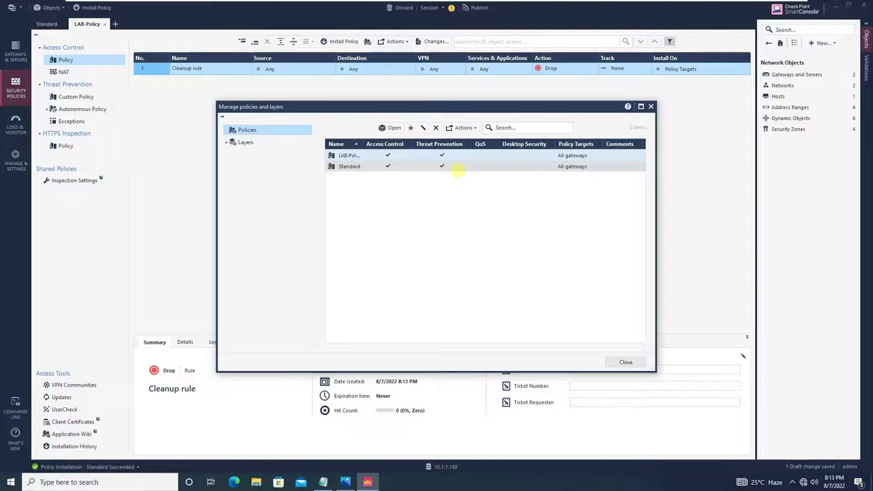
Close the policy manager and add network object Internal LAN, 10.1.1.0 with mask 255.255.255.0
{"action": "left_click", "coordinate": [625, 362]}
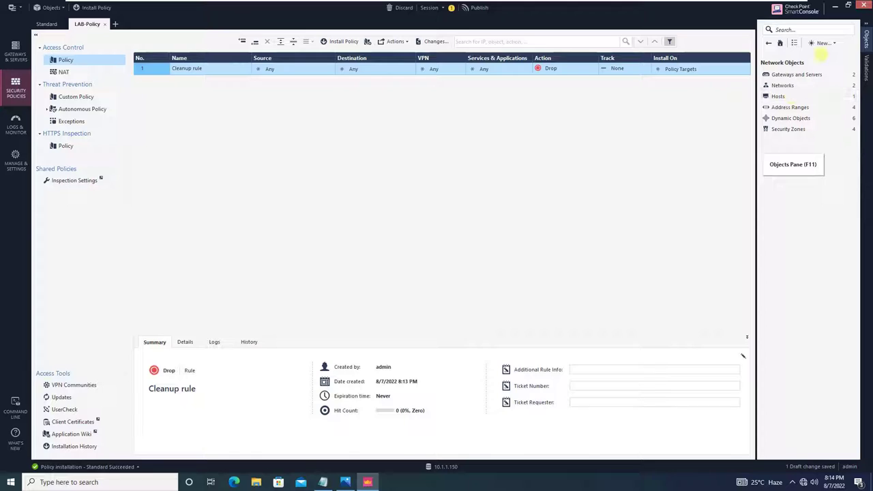
{"action": "left_click", "coordinate": [823, 42]}
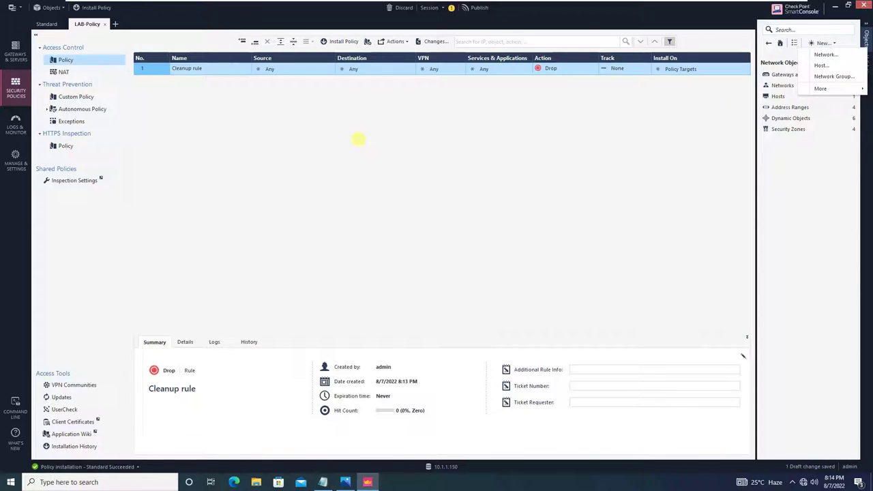
{"action": "left_click", "coordinate": [359, 139]}
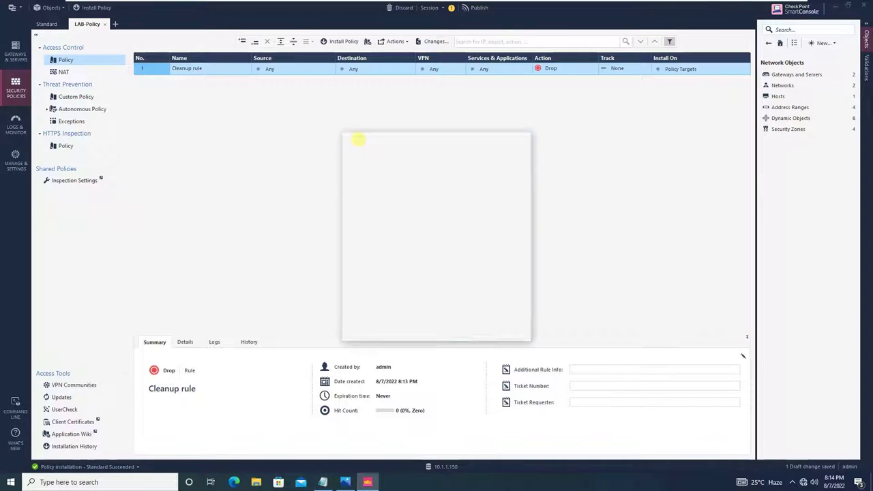
{"action": "type", "text": "Inte"}
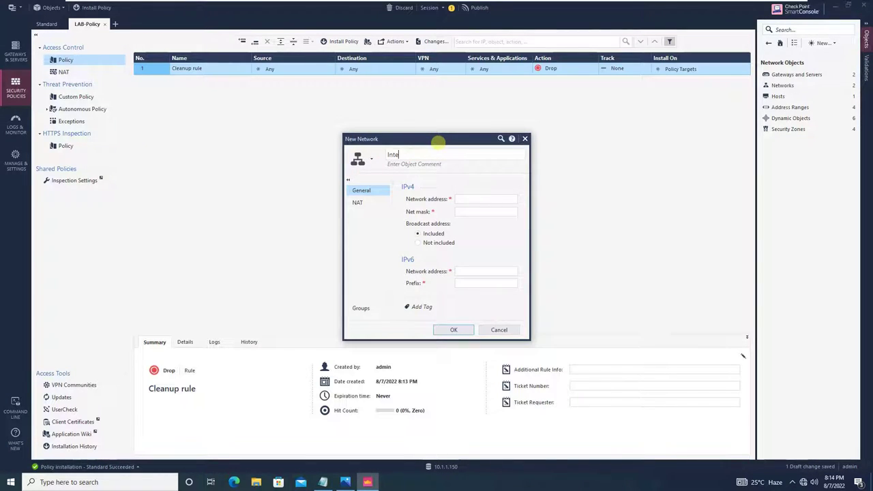
{"action": "type", "text": "rnal LAN"}
{"action": "left_click", "coordinate": [471, 198]}
{"action": "type", "text": "10.1.1.0"}
{"action": "key", "text": "Tab"}
{"action": "type", "text": "255"}
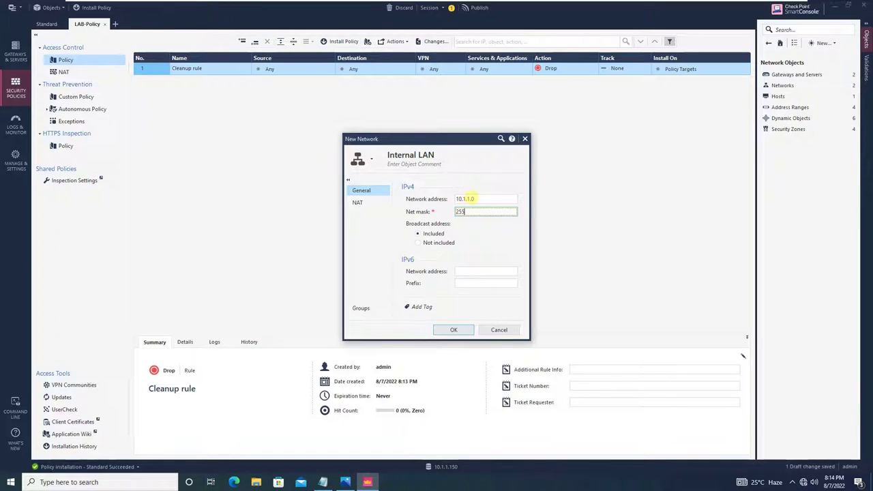
{"action": "type", "text": ".255.255.0"}
{"action": "left_click", "coordinate": [464, 329]}
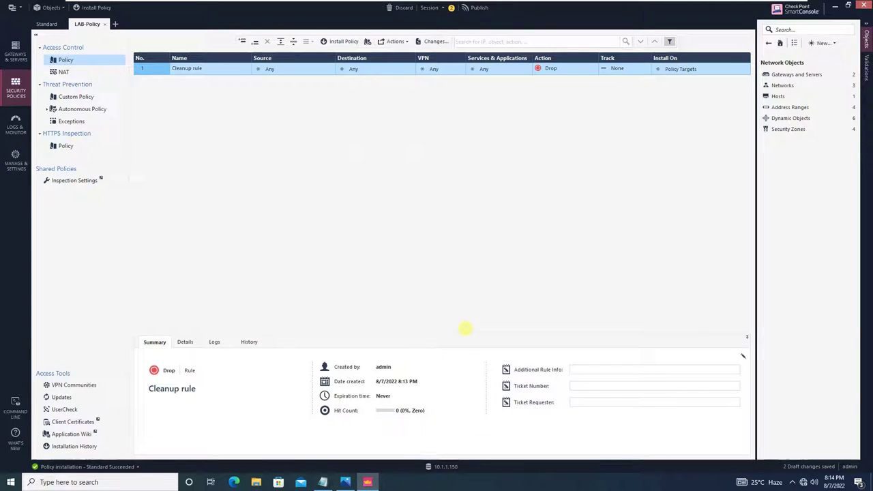
Create the DMZ Network object at 172.16.0.0 with net mask 255.255.255.0
{"action": "left_click", "coordinate": [823, 42]}
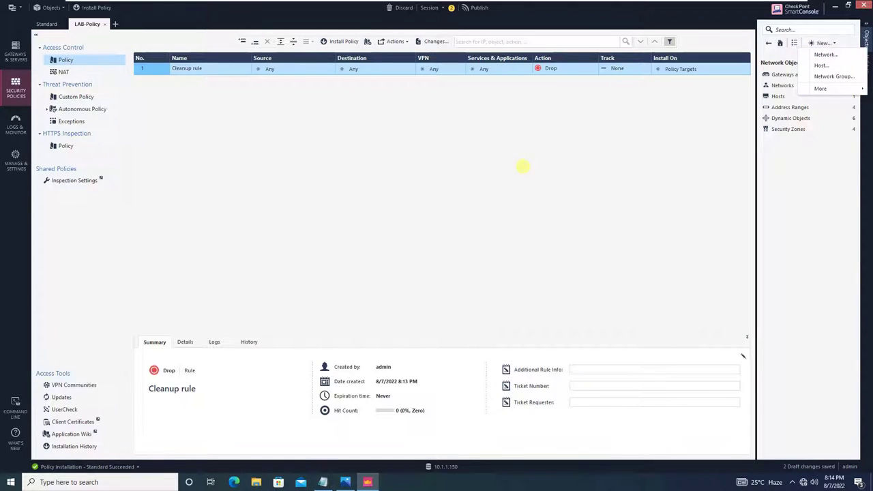
{"action": "left_click", "coordinate": [826, 57]}
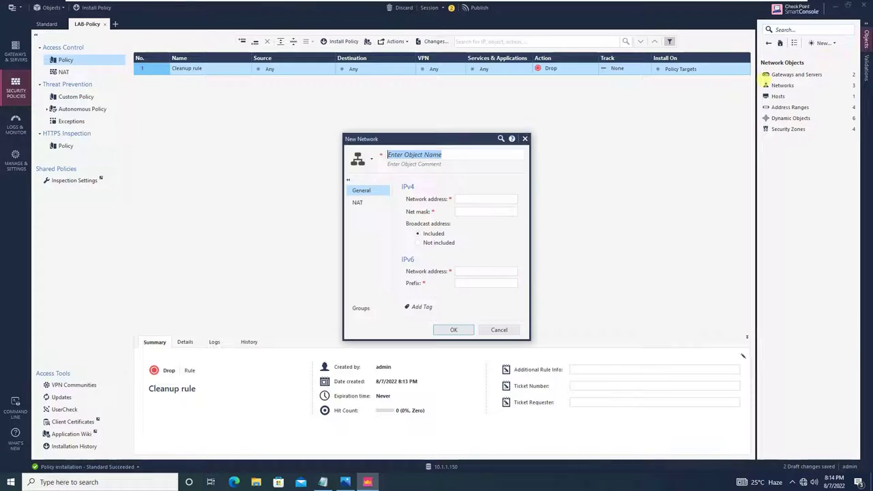
{"action": "type", "text": "DM"}
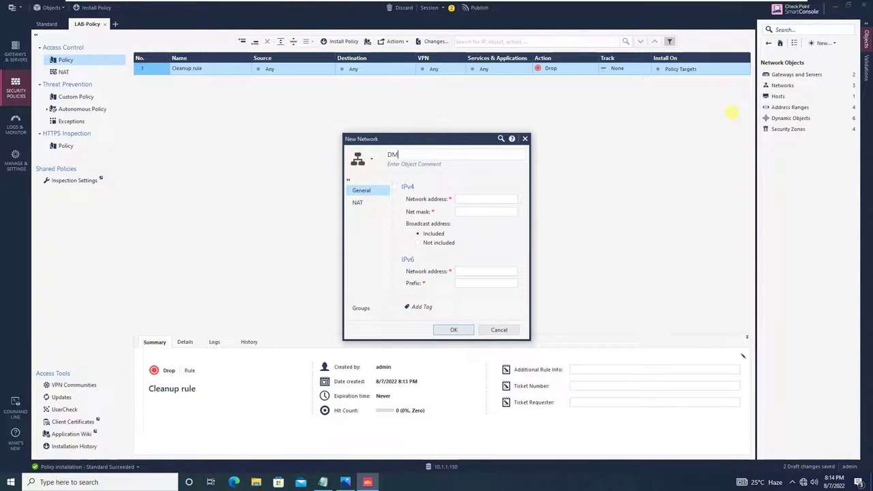
{"action": "type", "text": "Z Network"}
{"action": "key", "text": "Tab"}
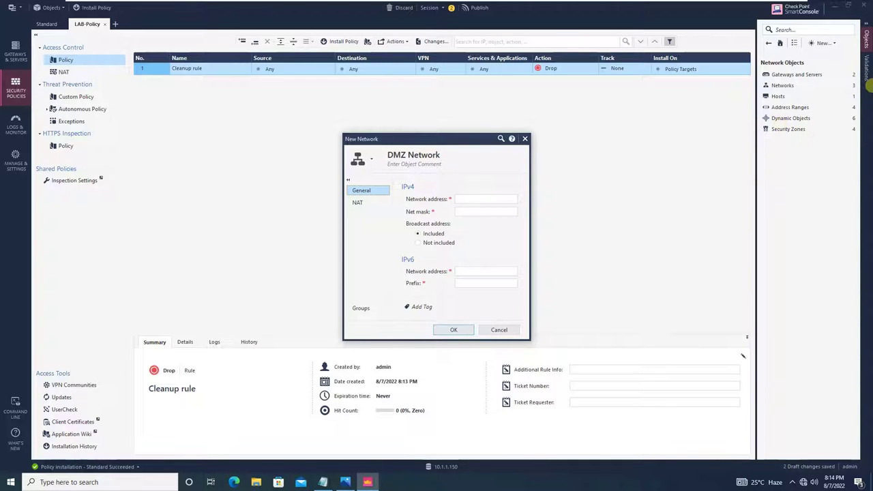
{"action": "left_click", "coordinate": [498, 199]}
{"action": "type", "text": "172"}
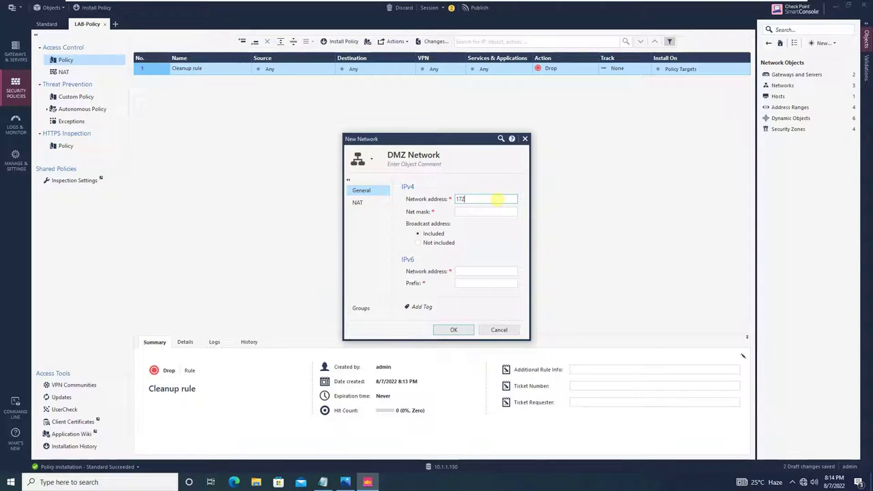
{"action": "type", "text": ".16.0"}
{"action": "key", "text": "BackSpace"}
{"action": "key", "text": "BackSpace"}
{"action": "type", "text": ".0"}
{"action": "key", "text": "Tab"}
{"action": "type", "text": "255"}
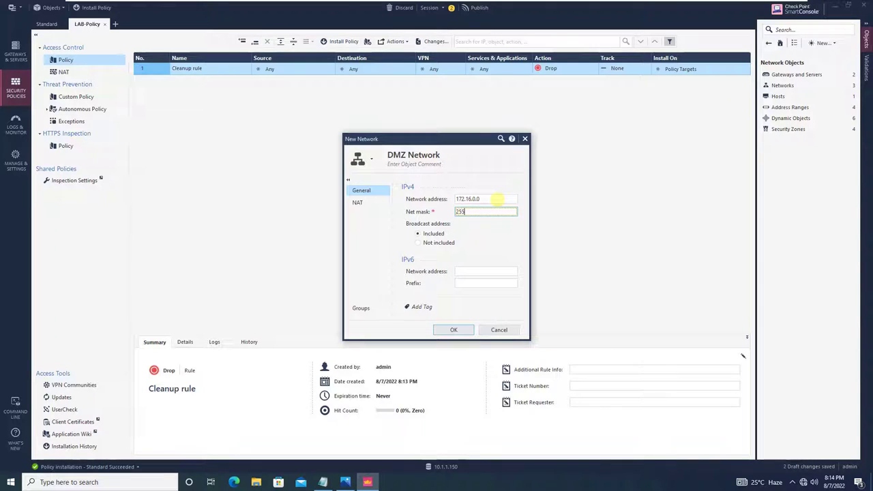
{"action": "type", "text": ".255.255.0"}
{"action": "left_click", "coordinate": [451, 329]}
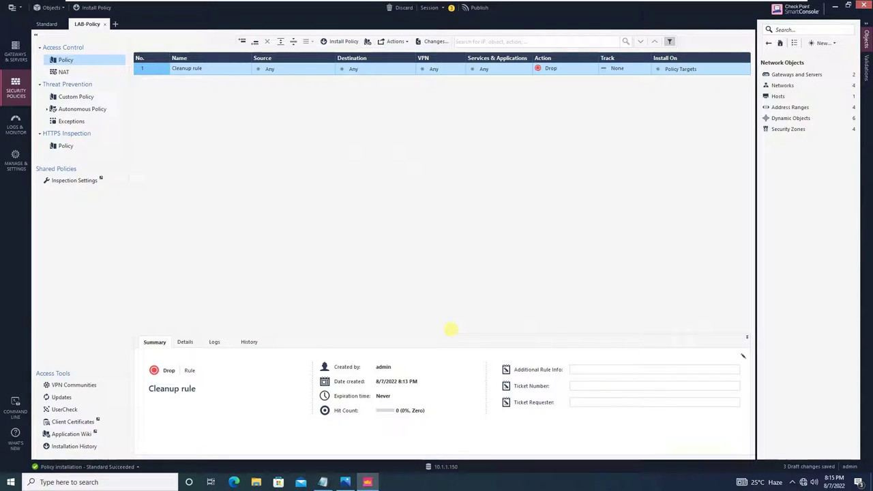
Create Outside Network at 192.168.0.0 with mask 255.255.255.0, then reopen the lab diagram
{"action": "left_click", "coordinate": [821, 43]}
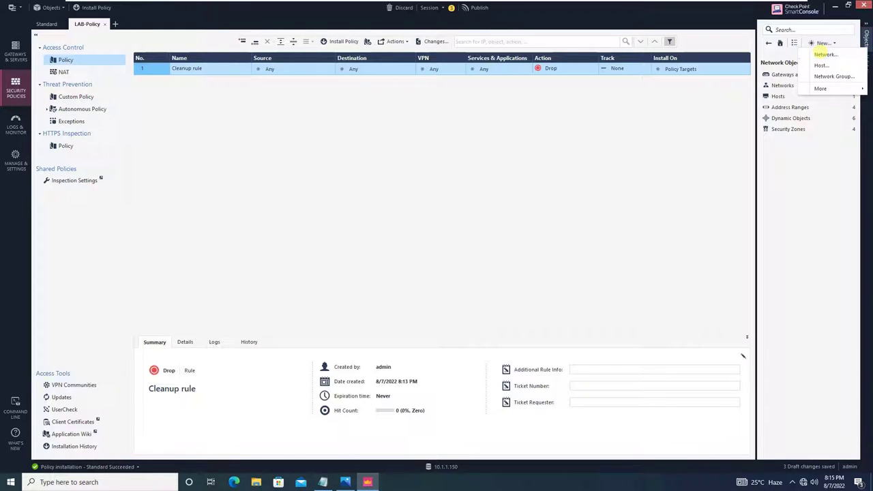
{"action": "left_click", "coordinate": [821, 54]}
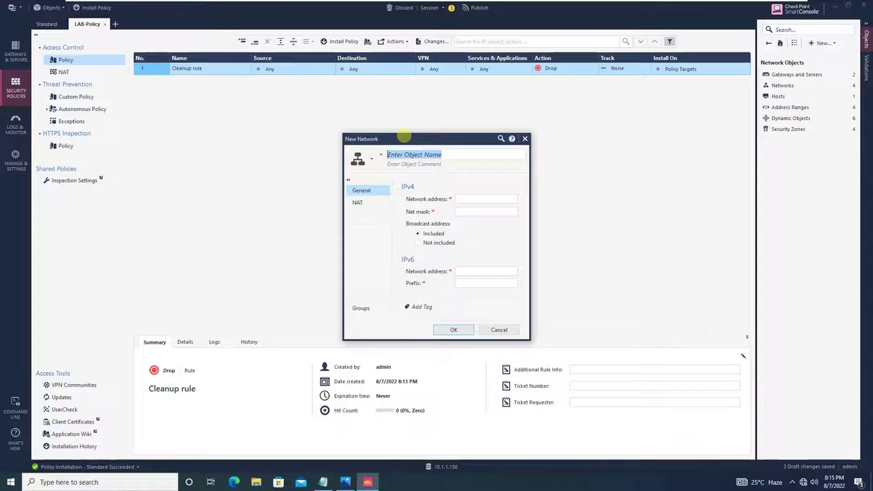
{"action": "type", "text": "Outs"}
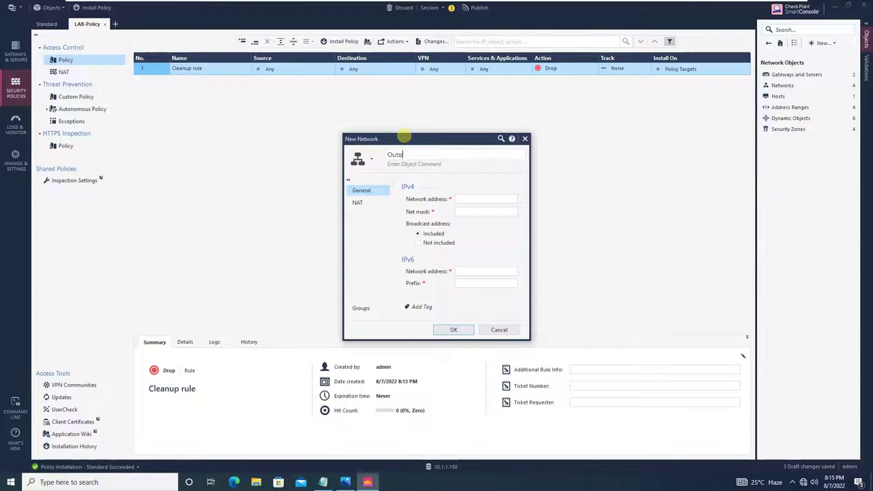
{"action": "type", "text": "ide Network"}
{"action": "left_click", "coordinate": [476, 198]}
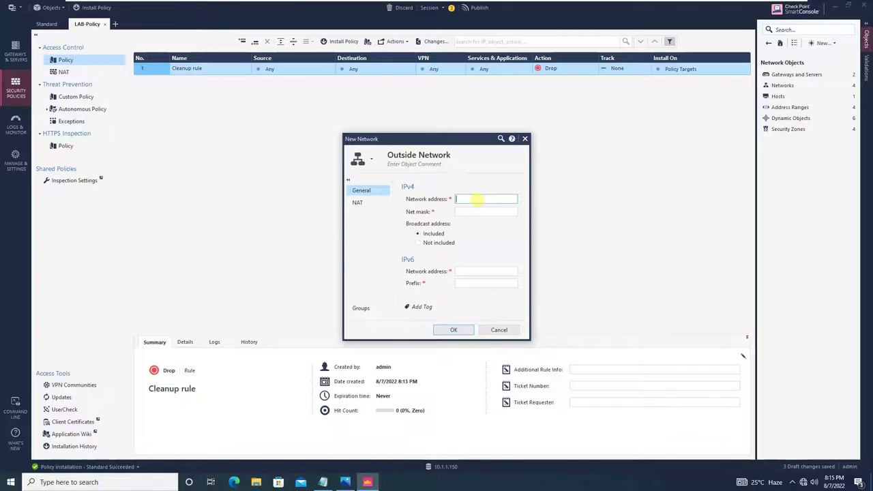
{"action": "type", "text": "192.168.0.0"}
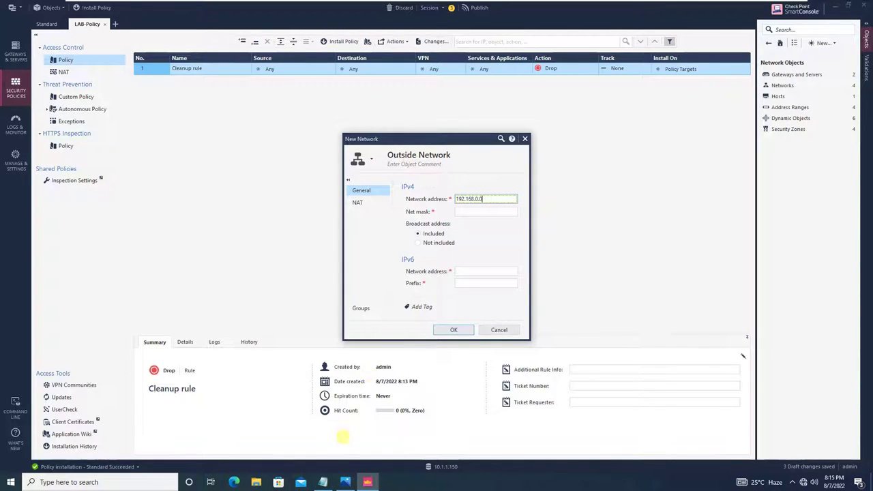
{"action": "left_click", "coordinate": [345, 482]}
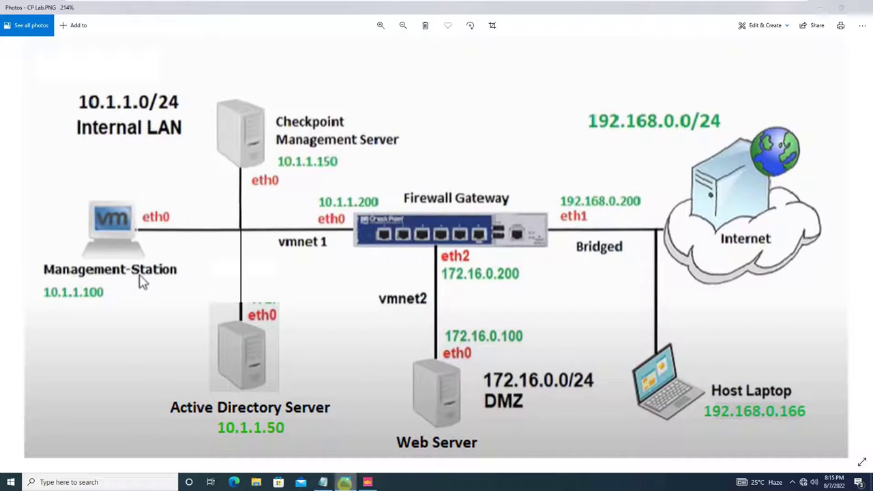
{"action": "key", "text": "alt+Tab"}
{"action": "type", "text": "255.255.255.0"}
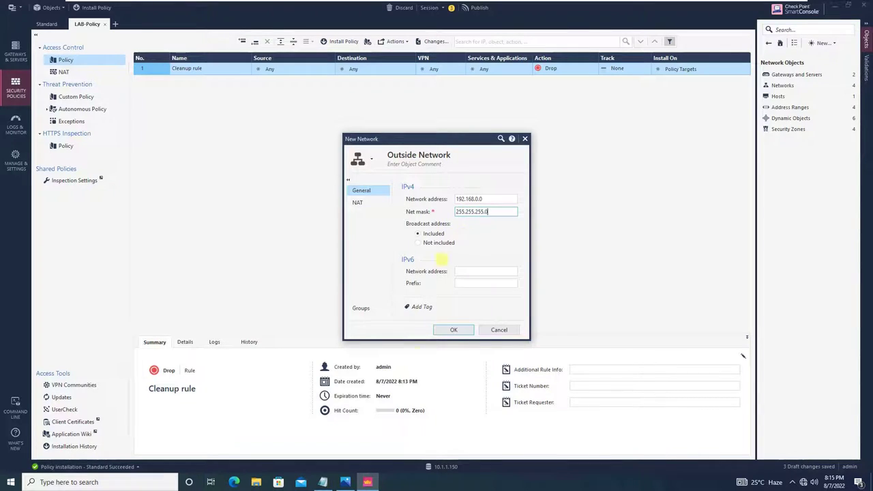
{"action": "left_click", "coordinate": [468, 331]}
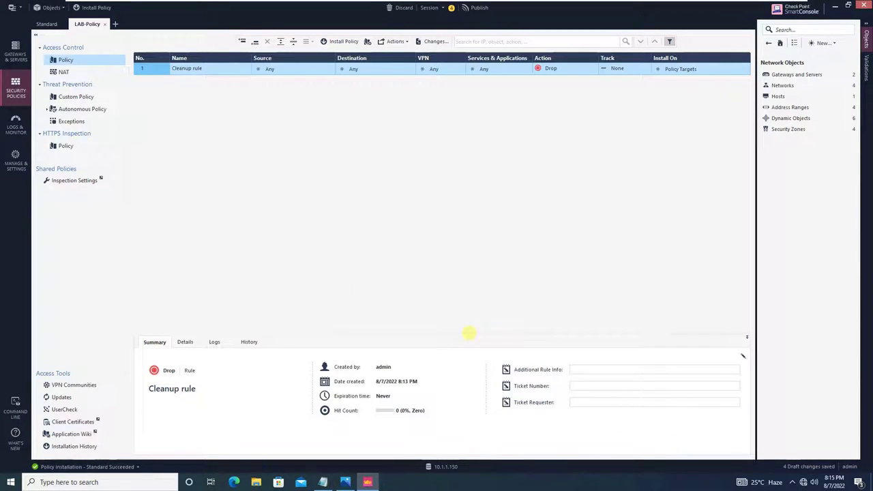
{"action": "left_click", "coordinate": [346, 482]}
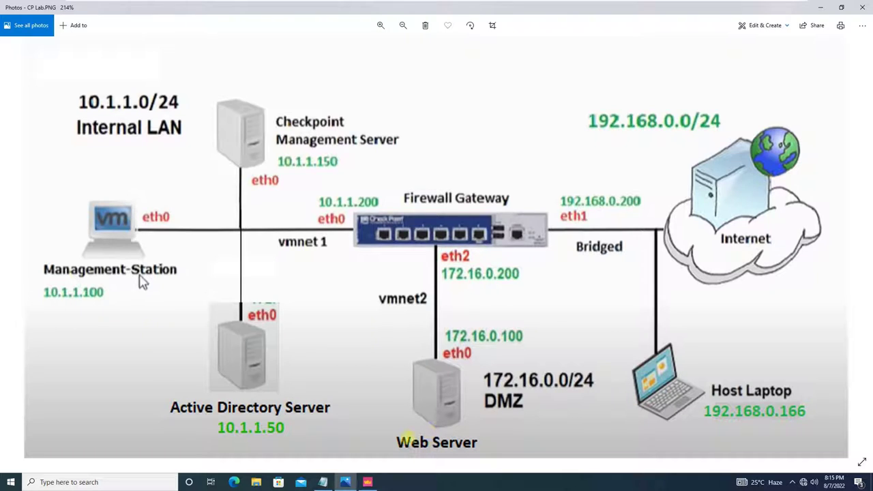
Minimize the CP Lab diagram to get back to SmartConsole's LAB-Policy view
{"action": "left_click", "coordinate": [820, 7]}
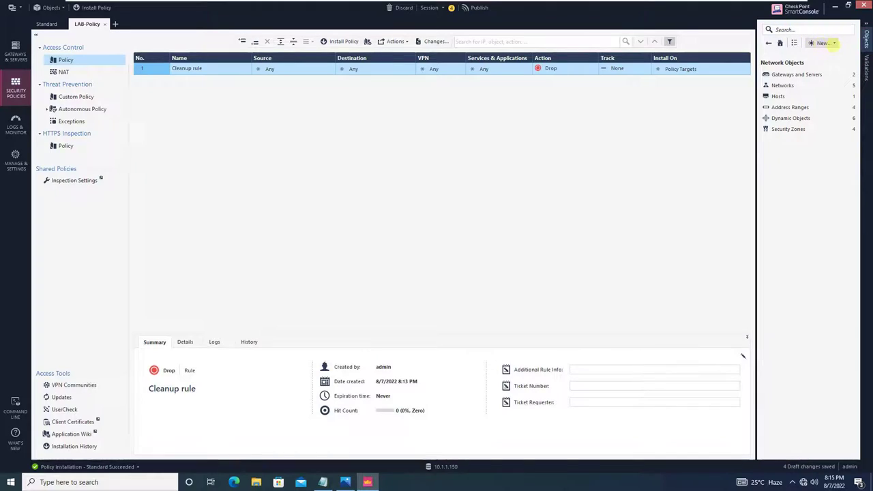
Add a host object AD Server with IPv4 address 10.1.1.5
{"action": "left_click", "coordinate": [823, 42]}
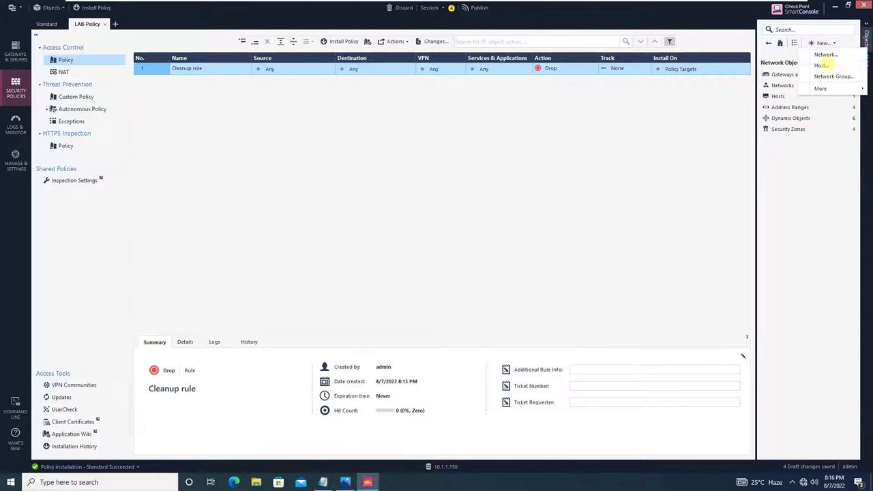
{"action": "left_click", "coordinate": [821, 64]}
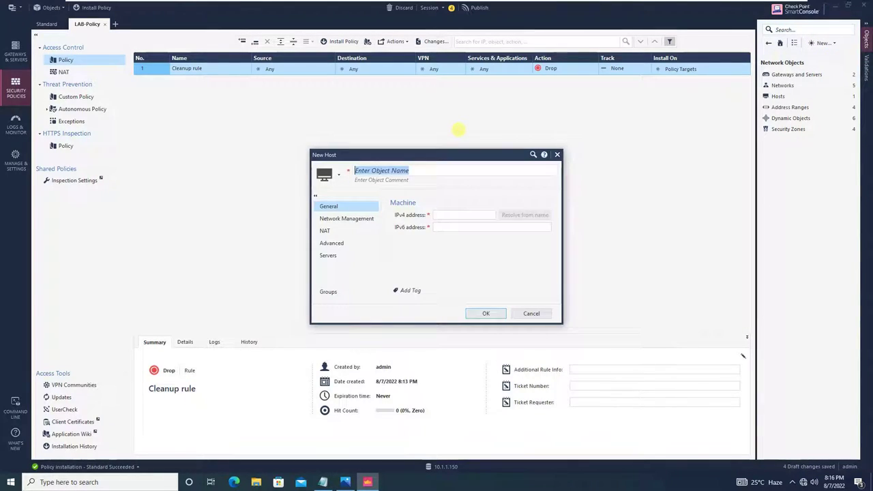
{"action": "type", "text": "AD Server"}
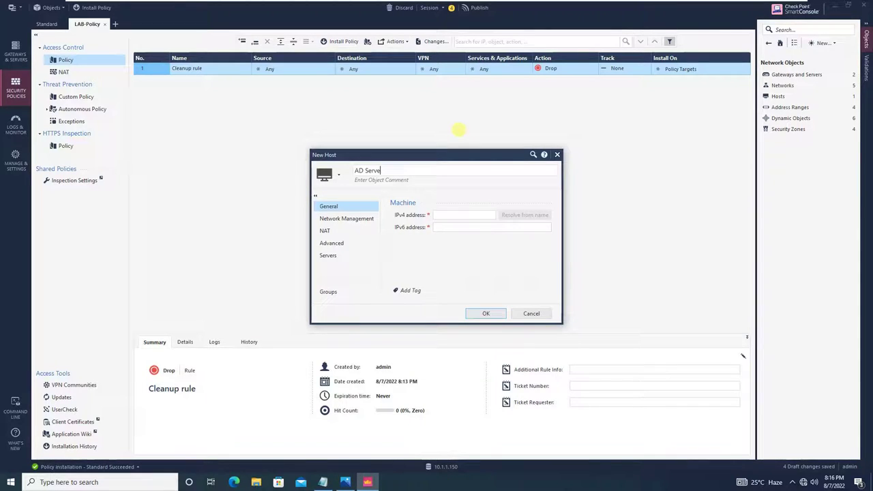
{"action": "left_click", "coordinate": [448, 214]}
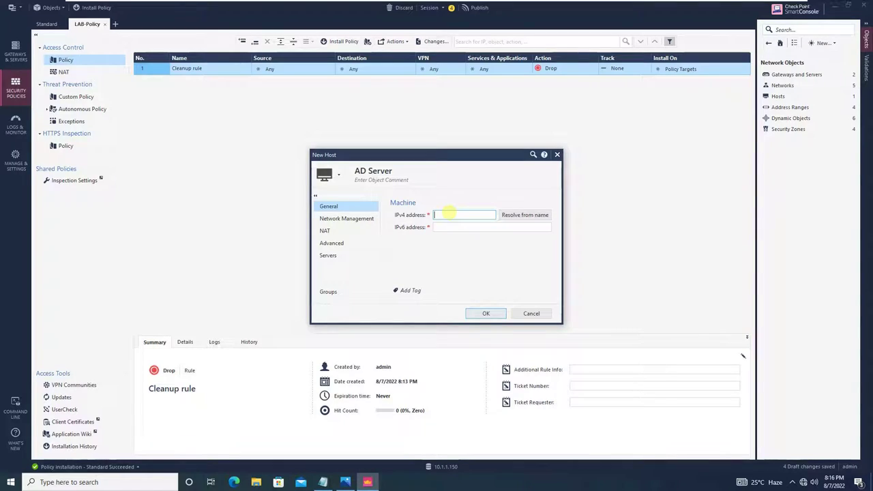
{"action": "type", "text": "10.1.1.50"}
{"action": "left_click", "coordinate": [485, 313]}
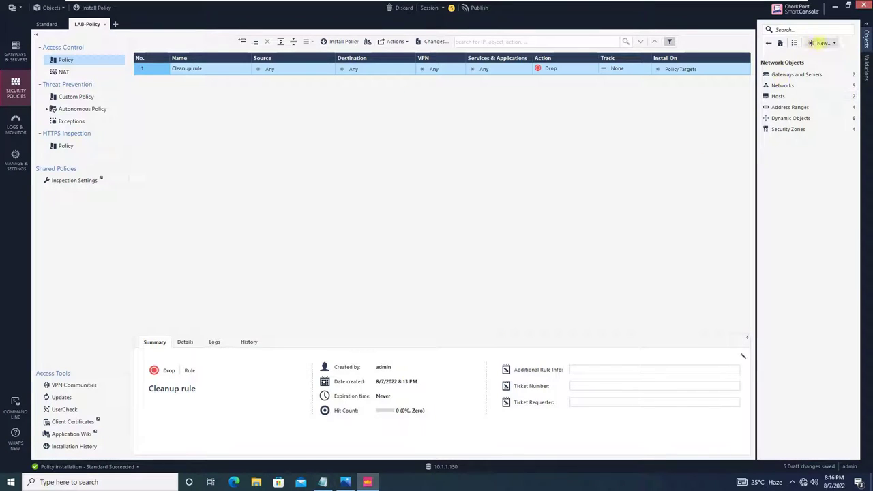
{"action": "left_click", "coordinate": [823, 42]}
Add a host object Web Server with IPv4 address 172.16.0.100
{"action": "left_click", "coordinate": [821, 64]}
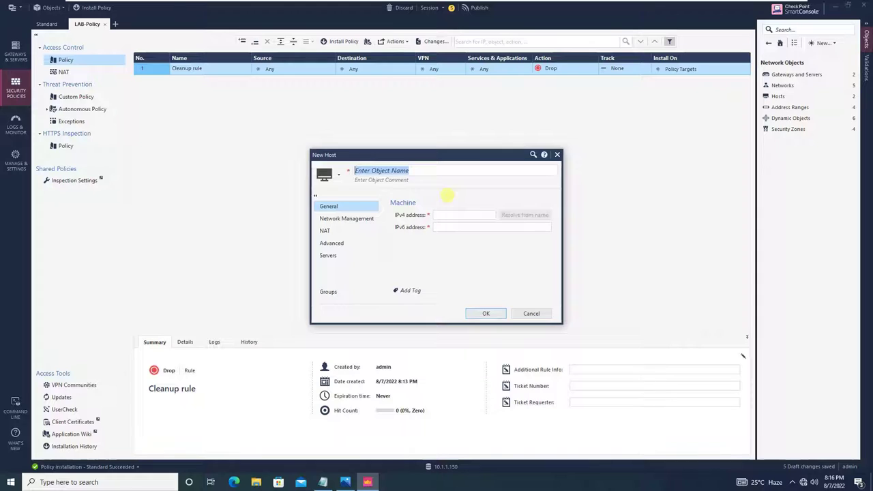
{"action": "type", "text": "Web A"}
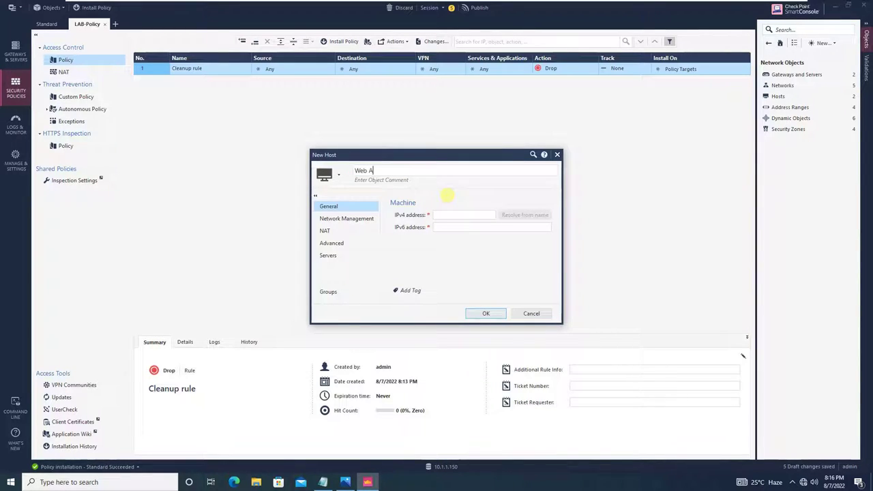
{"action": "key", "text": "BackSpace"}
{"action": "type", "text": "Server"}
{"action": "left_click", "coordinate": [452, 215]}
{"action": "type", "text": "172.16"}
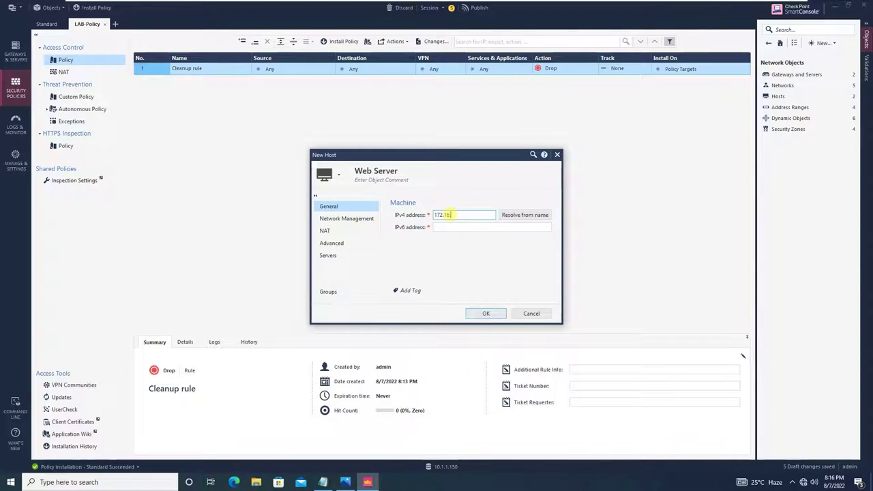
{"action": "type", "text": ".0.100"}
{"action": "left_click", "coordinate": [486, 313]}
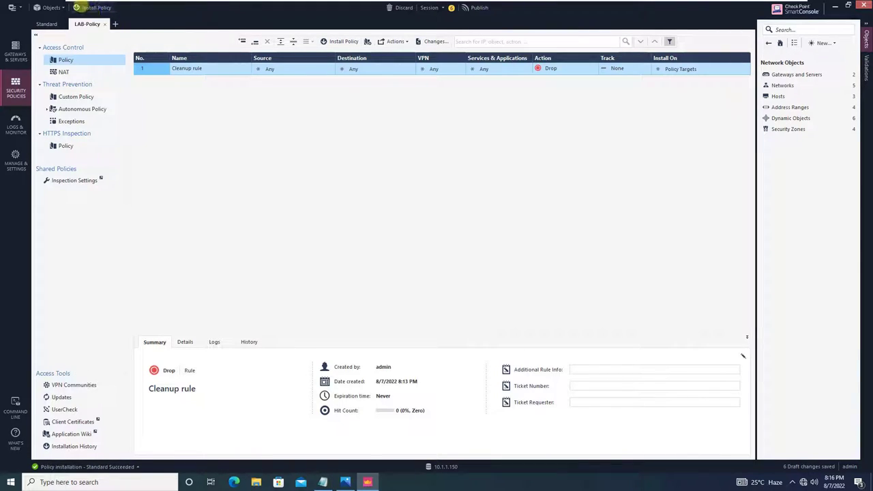
Publish the session's six draft changes
{"action": "left_click", "coordinate": [479, 8]}
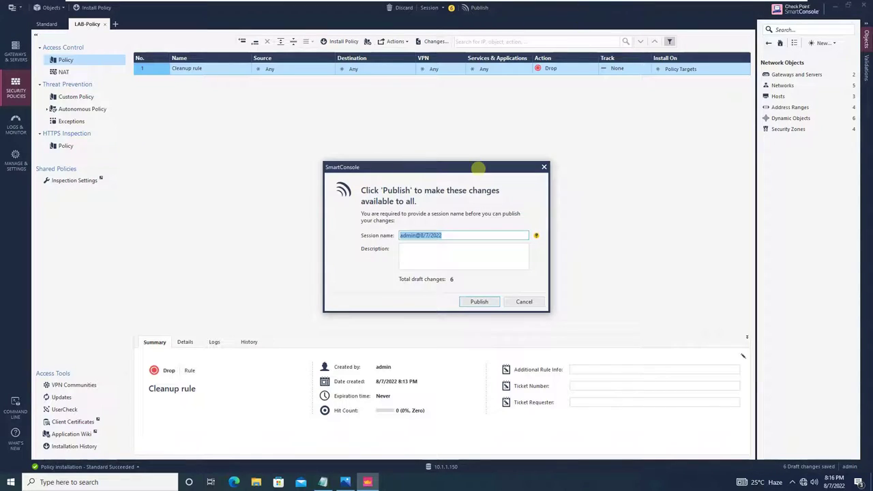
{"action": "left_click", "coordinate": [479, 301]}
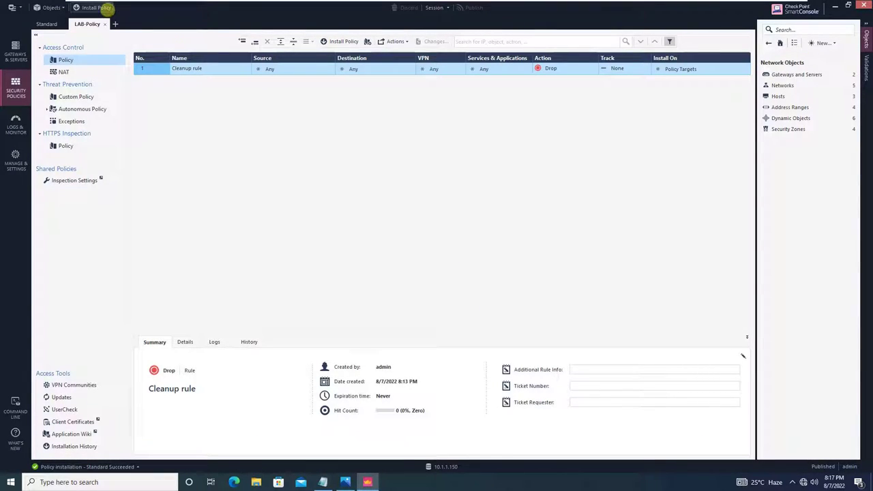
Install LAB-Policy on Checkpoint-GW, confirming it replaces the gateway's Standard policy
{"action": "left_click", "coordinate": [100, 8]}
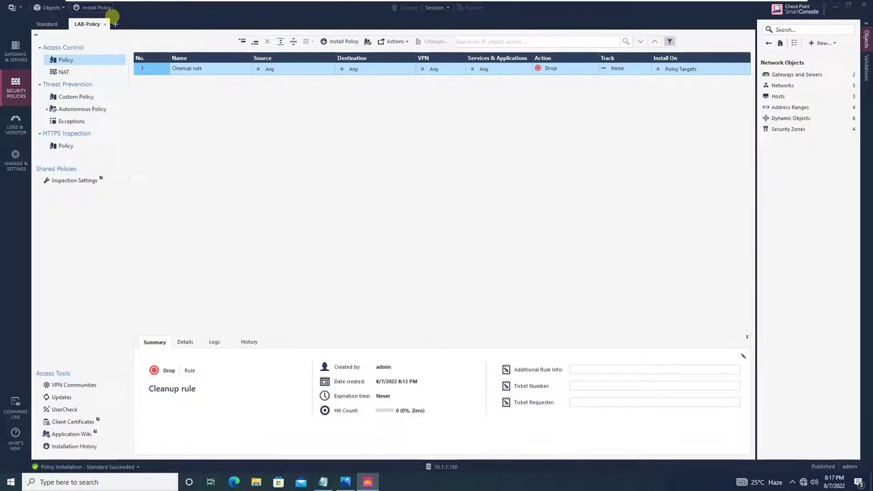
{"action": "left_click", "coordinate": [97, 7]}
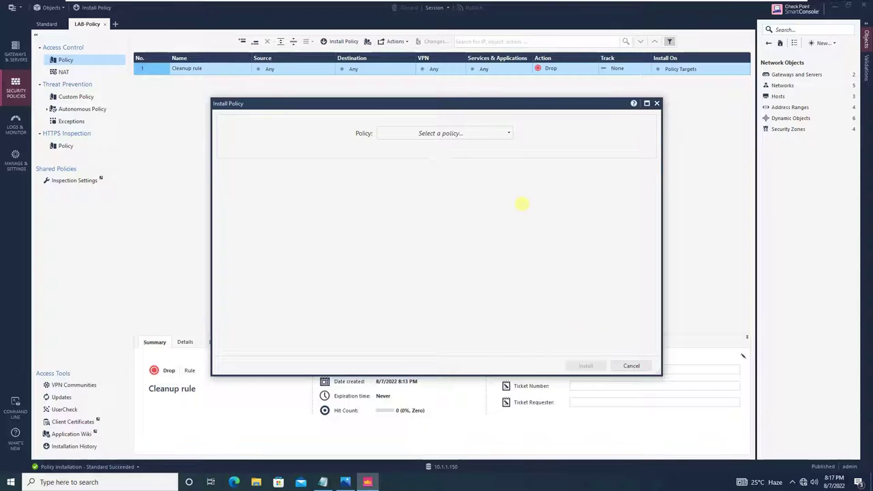
{"action": "left_click", "coordinate": [474, 133]}
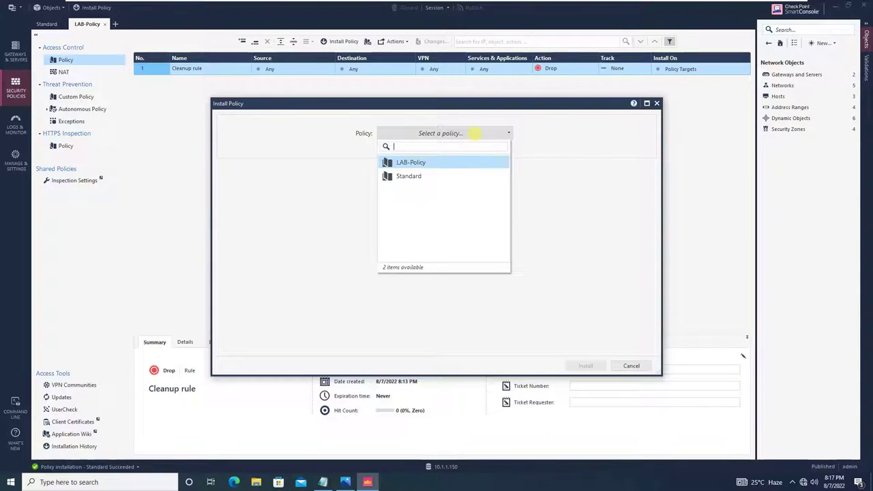
{"action": "left_click", "coordinate": [566, 130]}
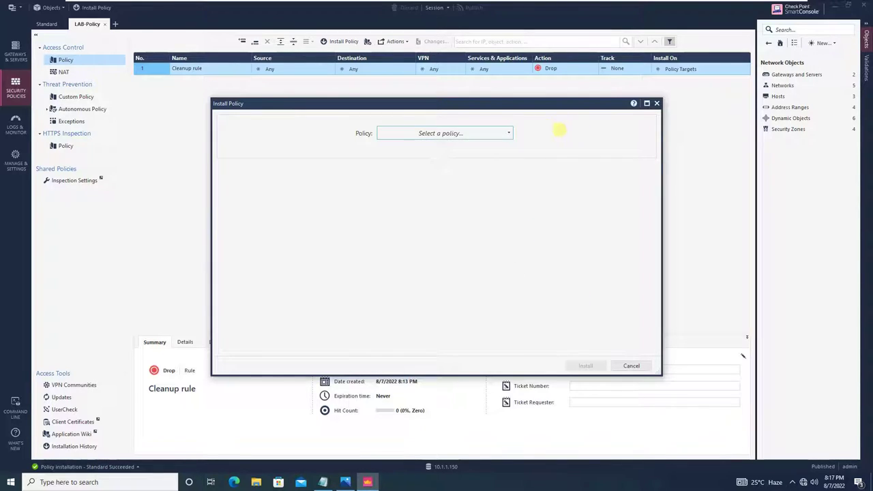
{"action": "left_click", "coordinate": [471, 133]}
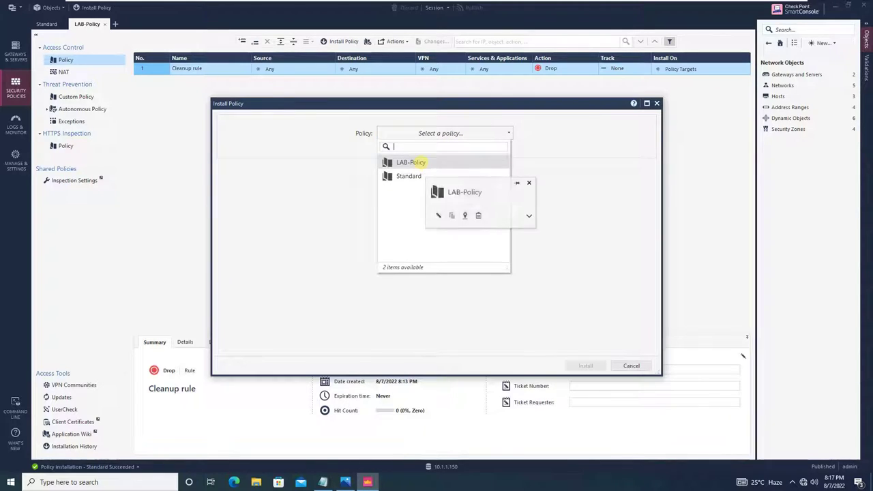
{"action": "left_click", "coordinate": [413, 162]}
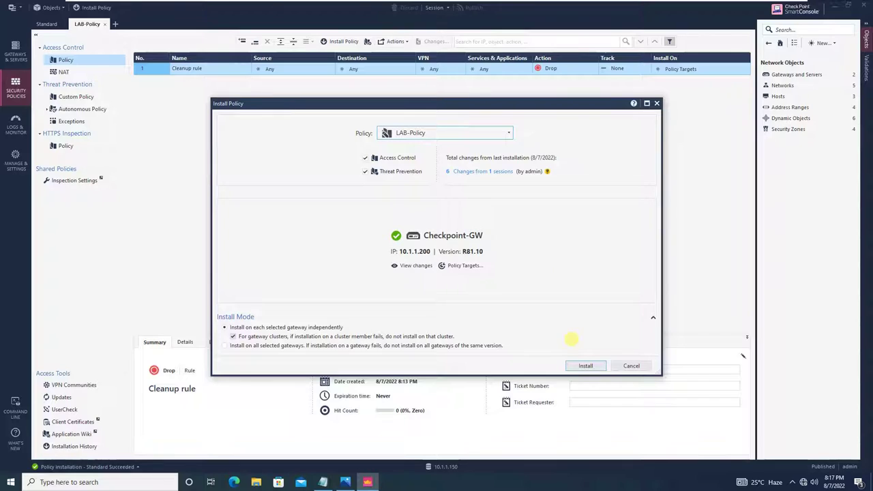
{"action": "left_click", "coordinate": [597, 366]}
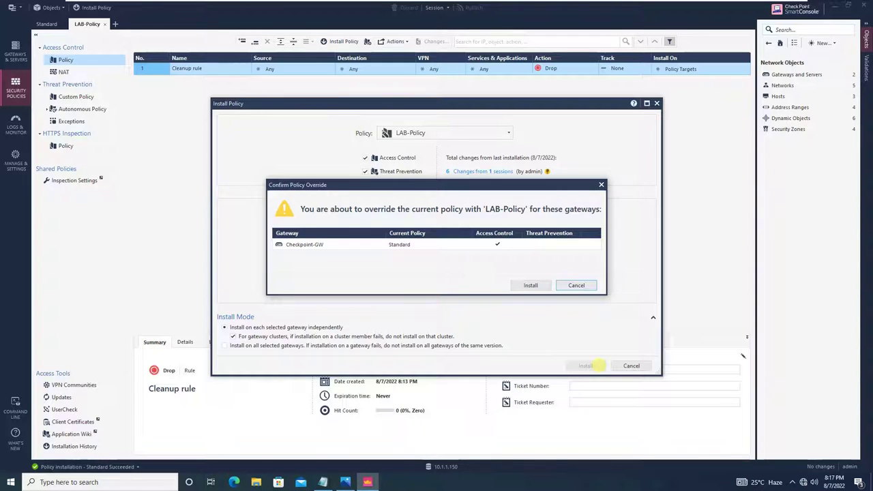
{"action": "left_click", "coordinate": [535, 285]}
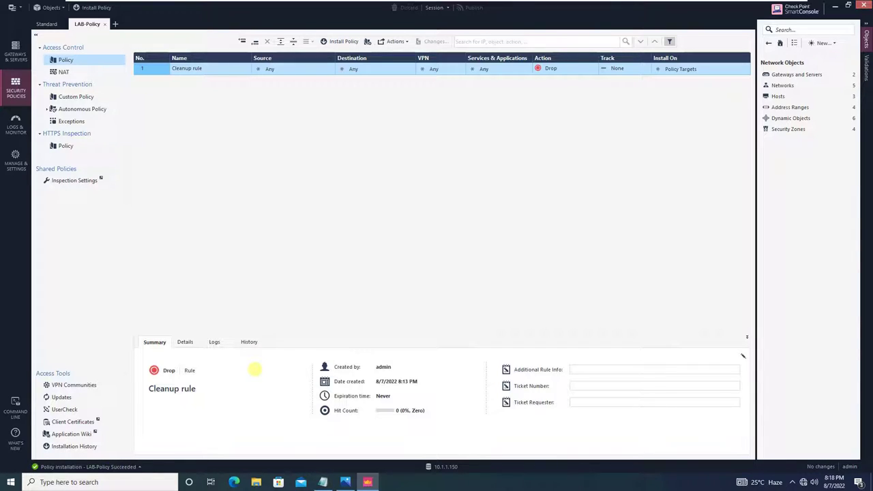
Open Recent Tasks from the 'Policy installation - LAB-Policy Succeeded' status message
{"action": "left_click", "coordinate": [119, 466]}
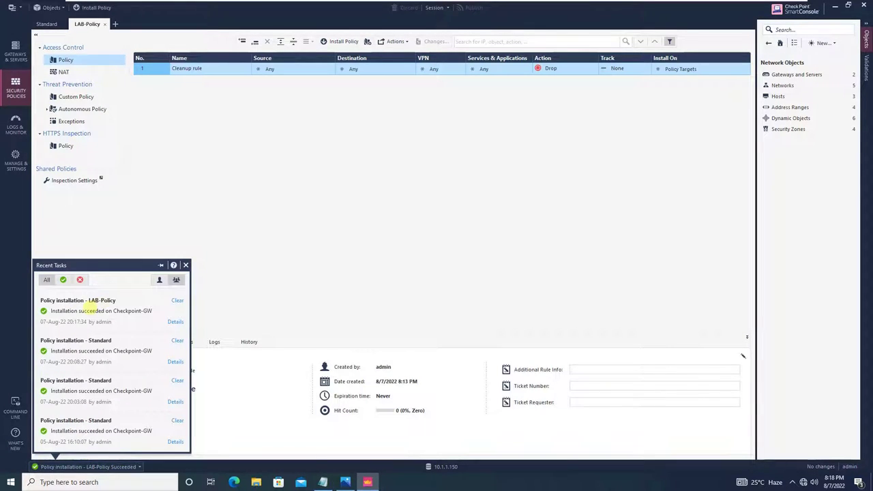
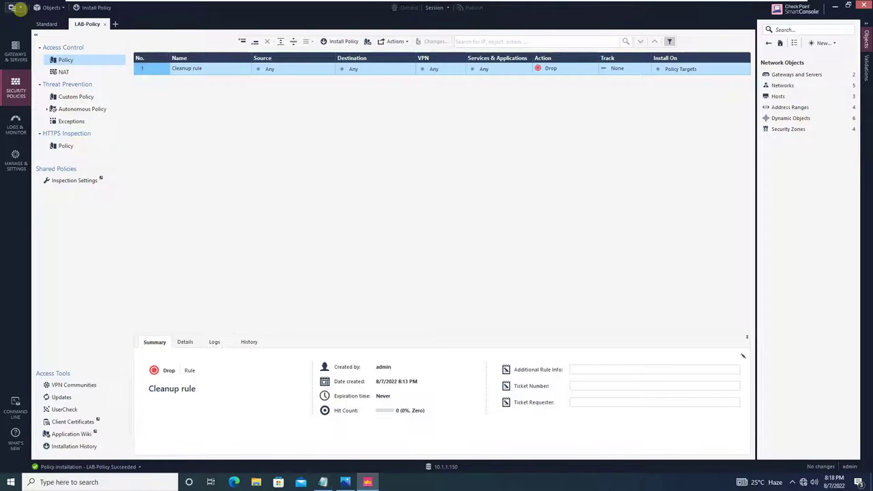
Change LAB-Policy's Installation Targets from all gateways to the specific gateway Checkpoint-GW
{"action": "left_click", "coordinate": [16, 8]}
{"action": "left_click", "coordinate": [51, 15]}
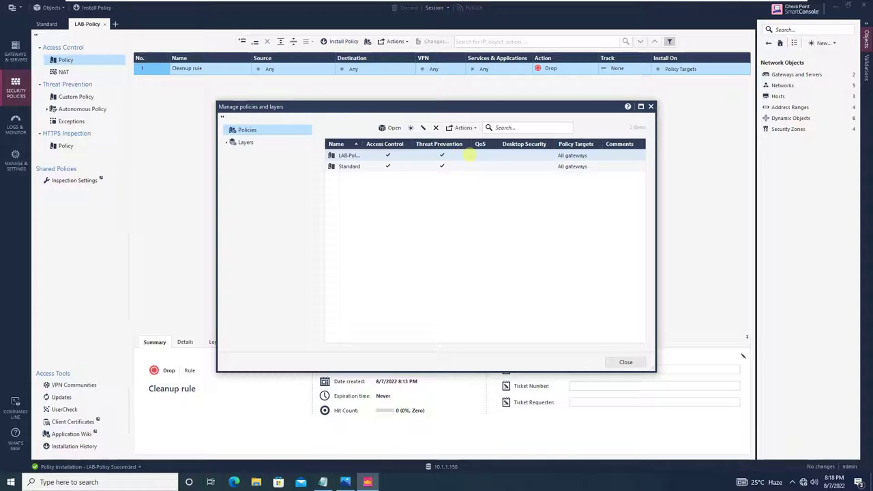
{"action": "left_click", "coordinate": [470, 156]}
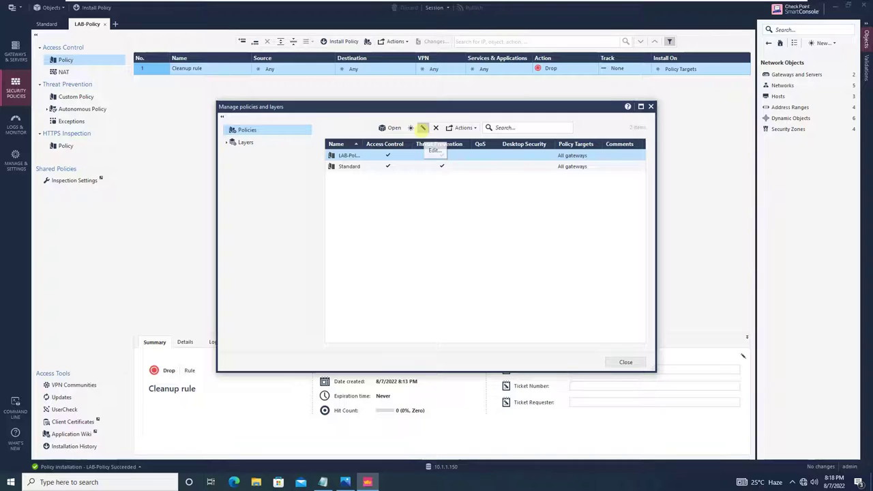
{"action": "left_click", "coordinate": [422, 127]}
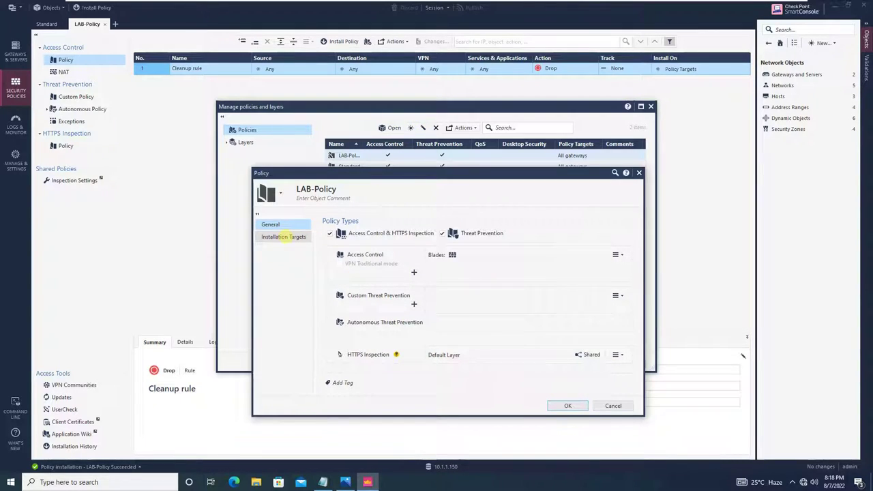
{"action": "left_click", "coordinate": [283, 237]}
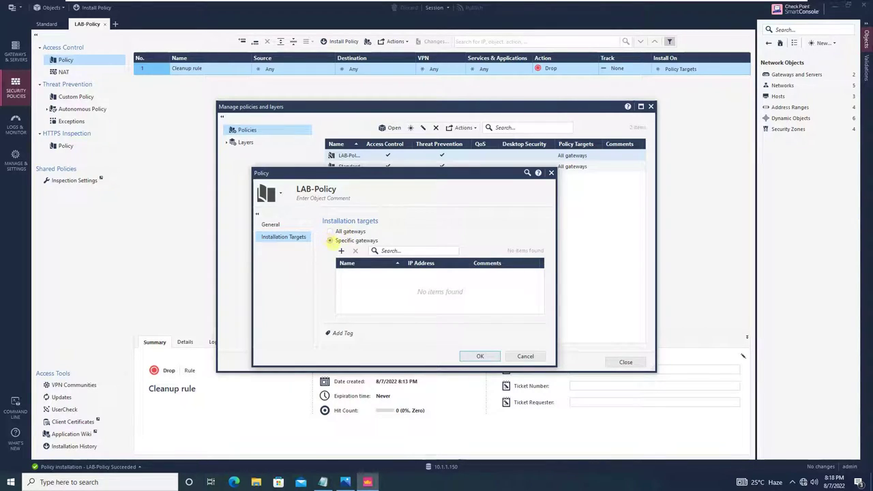
{"action": "left_click", "coordinate": [330, 240]}
{"action": "left_click", "coordinate": [341, 251]}
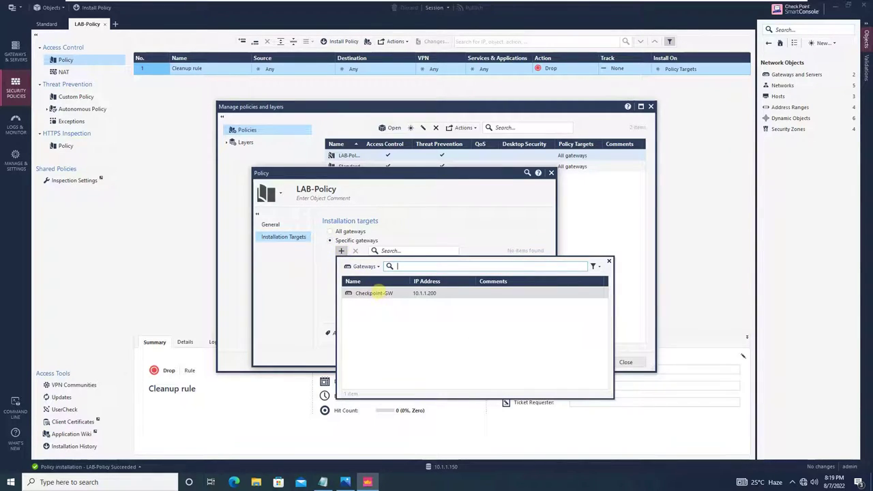
{"action": "left_click", "coordinate": [377, 293]}
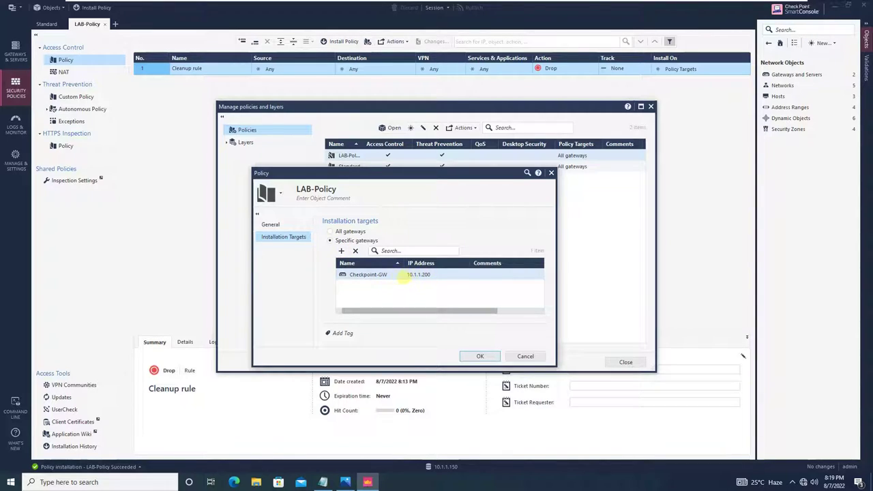
{"action": "left_click", "coordinate": [480, 356]}
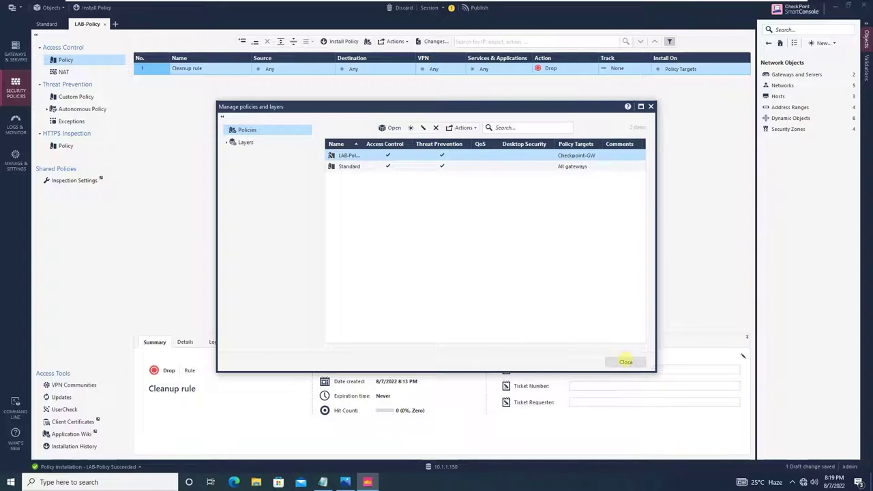
Publish the draft target change, then install LAB-Policy onto Checkpoint-GW
{"action": "left_click", "coordinate": [625, 362]}
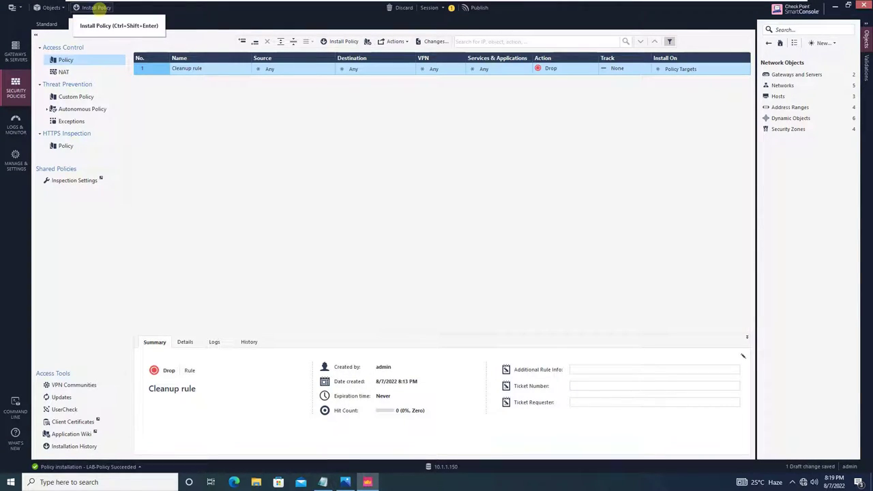
{"action": "left_click", "coordinate": [95, 8]}
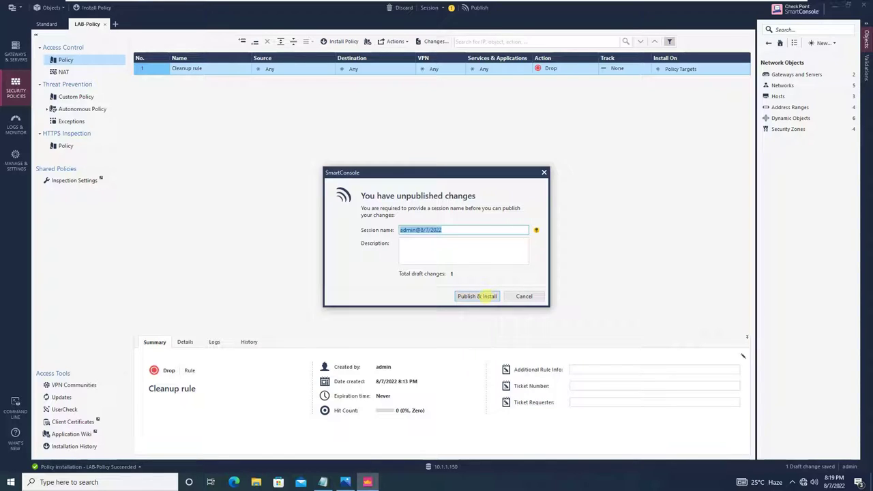
{"action": "left_click", "coordinate": [477, 295]}
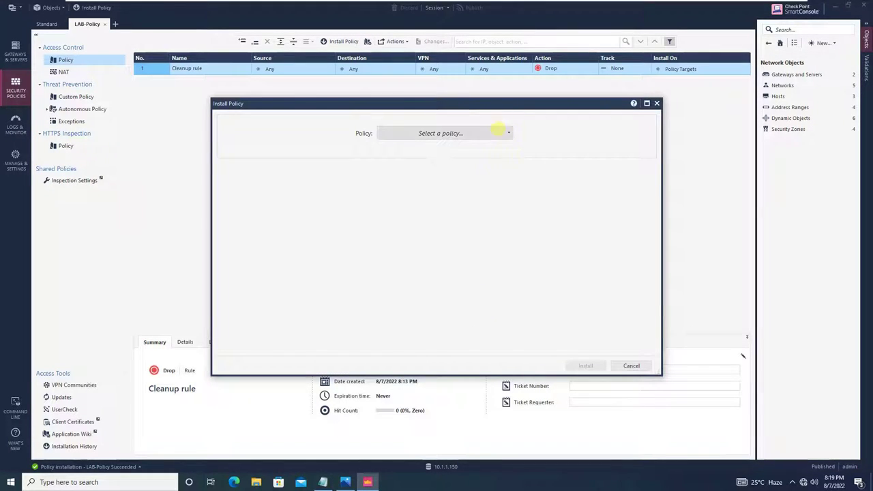
{"action": "left_click", "coordinate": [503, 133]}
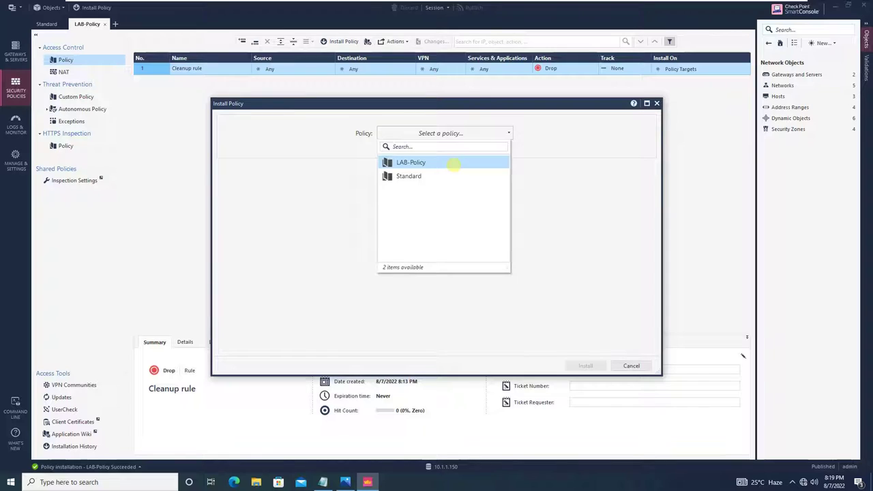
{"action": "left_click", "coordinate": [453, 162]}
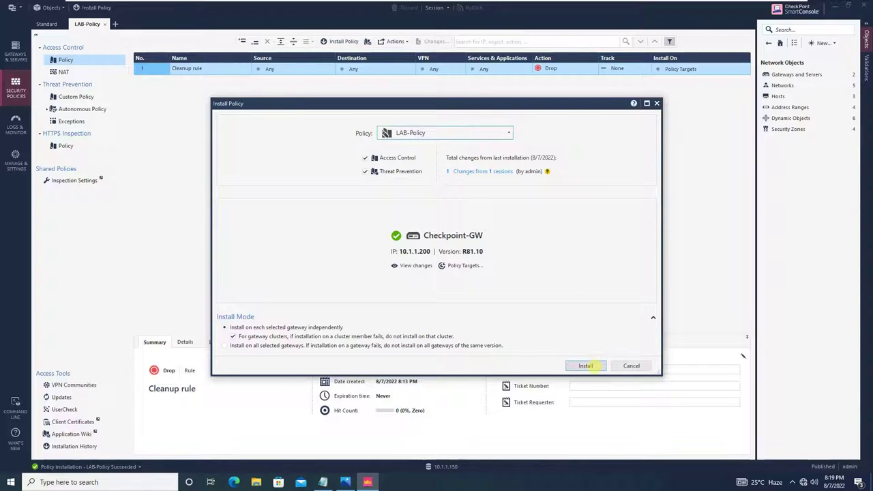
{"action": "left_click", "coordinate": [585, 365]}
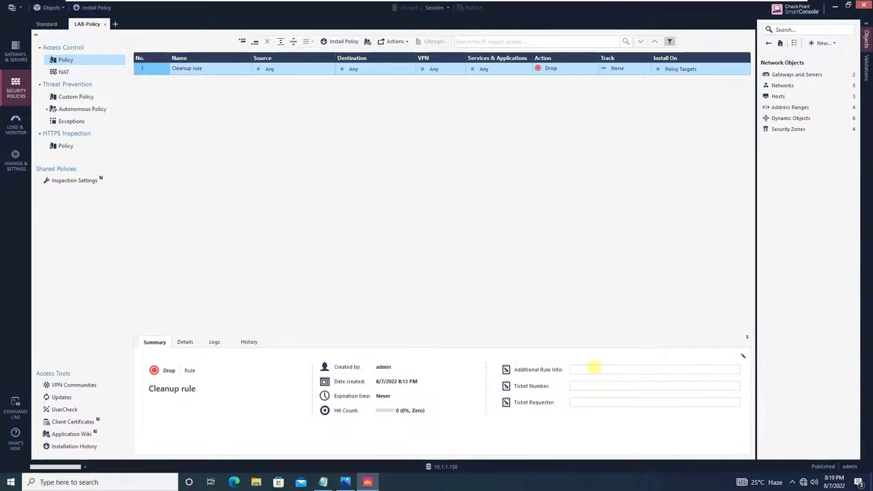
Close the Standard policy tab and check Recent Tasks for LAB-Policy's successful installation
{"action": "left_click", "coordinate": [55, 23]}
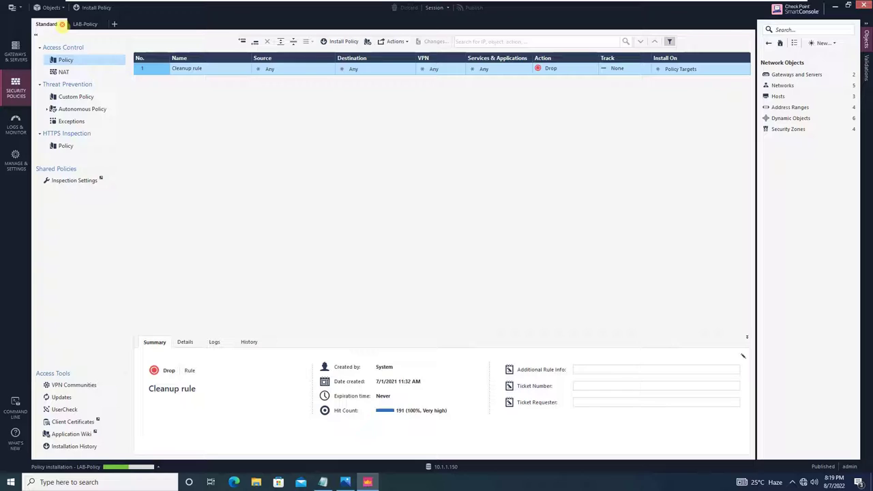
{"action": "left_click", "coordinate": [61, 24]}
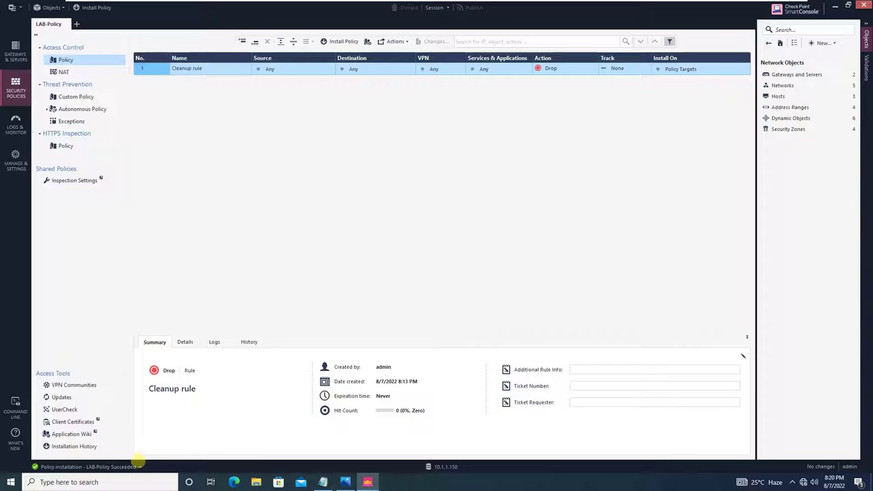
{"action": "left_click", "coordinate": [136, 467]}
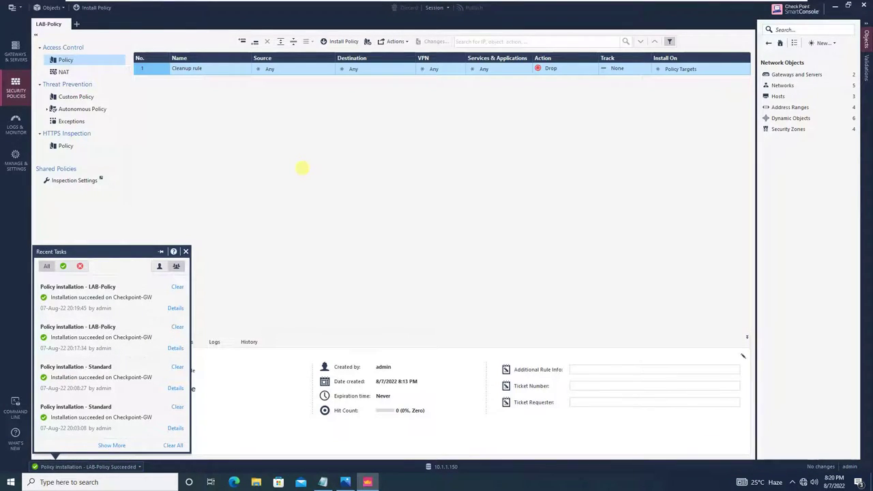
{"action": "left_click", "coordinate": [302, 168]}
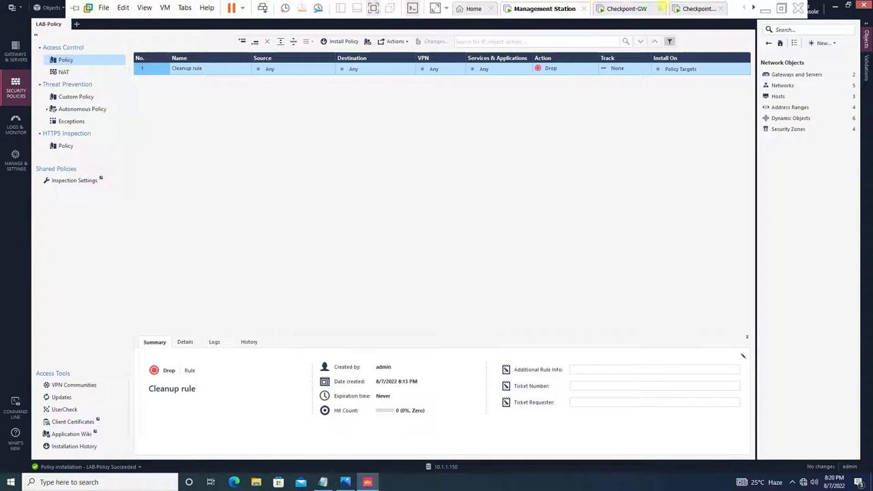
Log into the Checkpoint-GW console as admin, run fw stat, then return to Management Station
{"action": "left_click", "coordinate": [630, 8]}
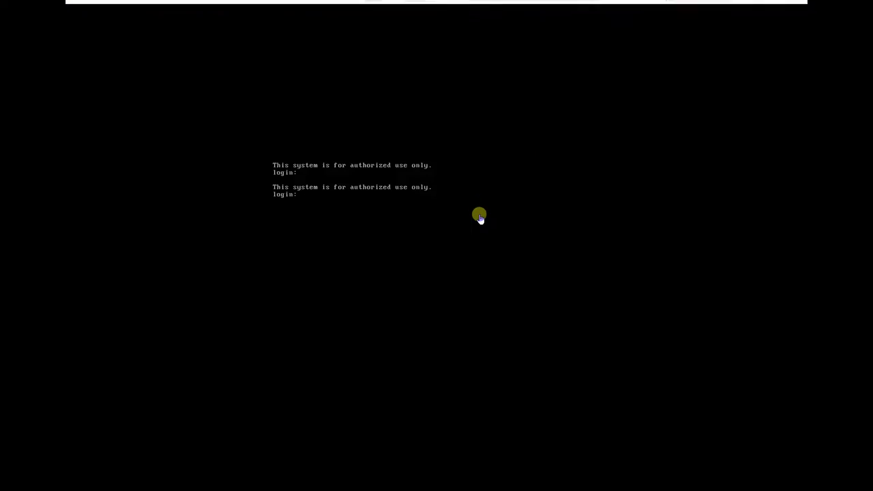
{"action": "type", "text": "admin"}
{"action": "key", "text": "Return"}
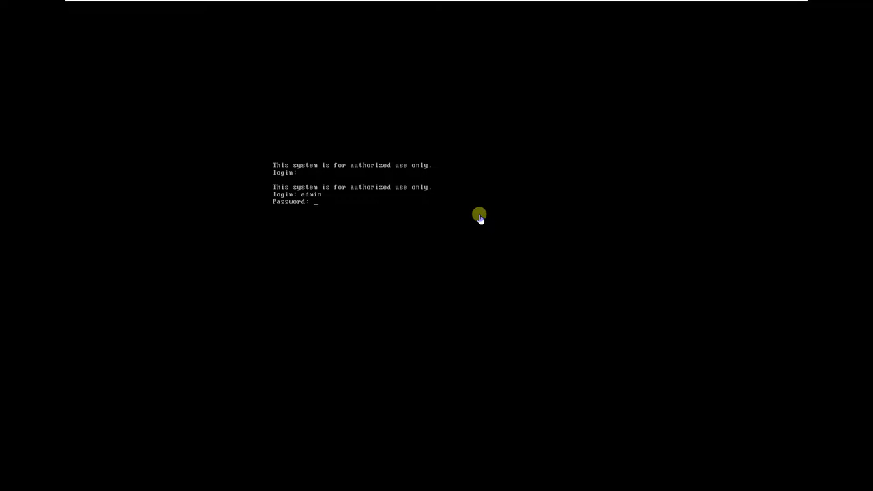
{"action": "key", "text": "Return"}
{"action": "type", "text": "fw stat"}
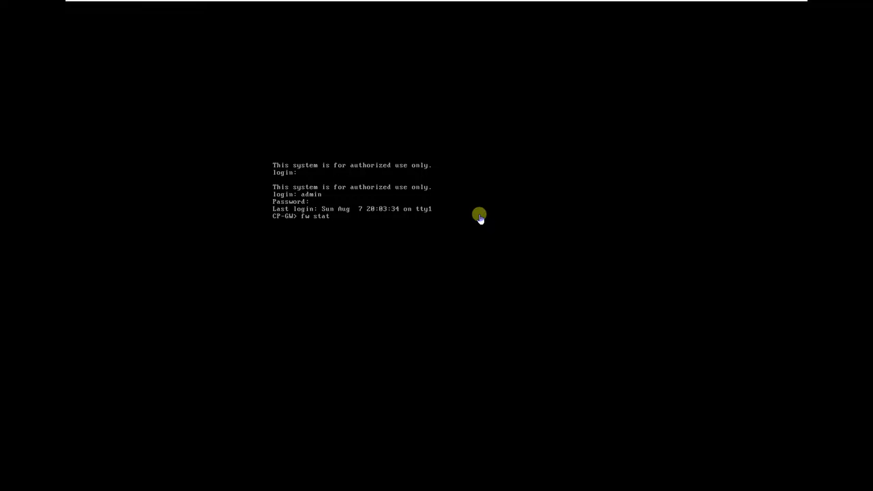
{"action": "key", "text": "Return"}
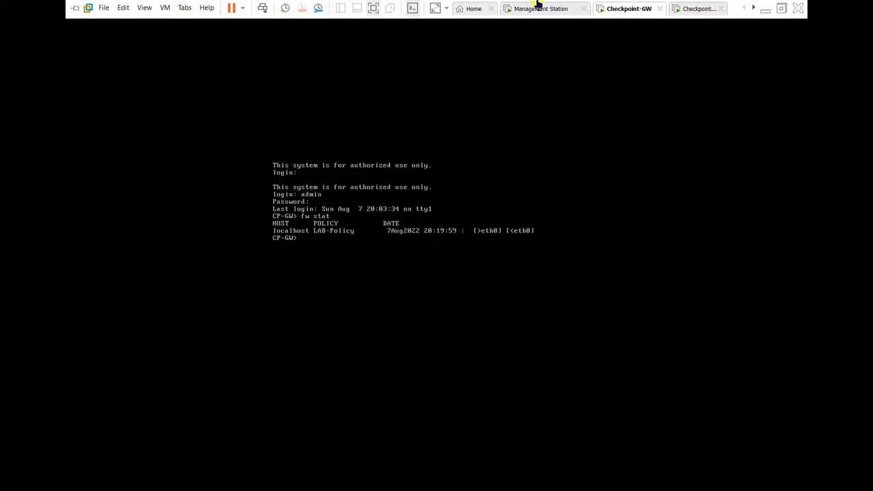
{"action": "left_click", "coordinate": [529, 10]}
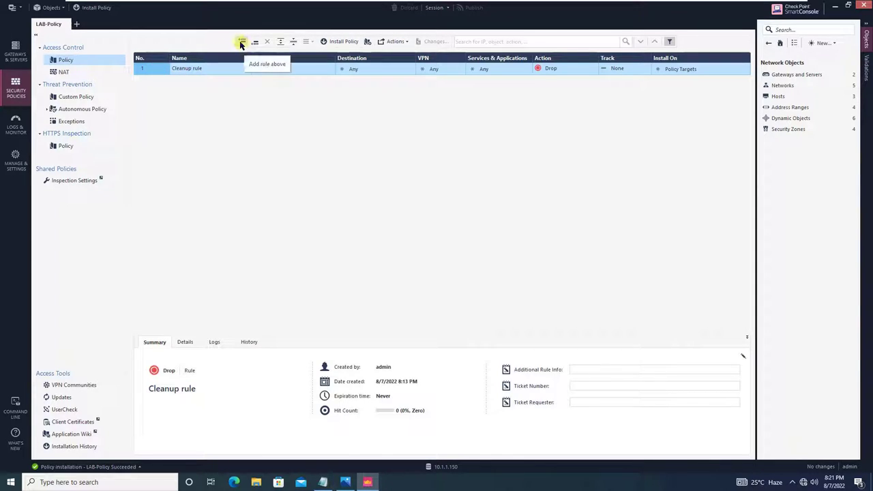
Insert a new rule named 'Management Rule' above the Cleanup rule
{"action": "right_click", "coordinate": [154, 73]}
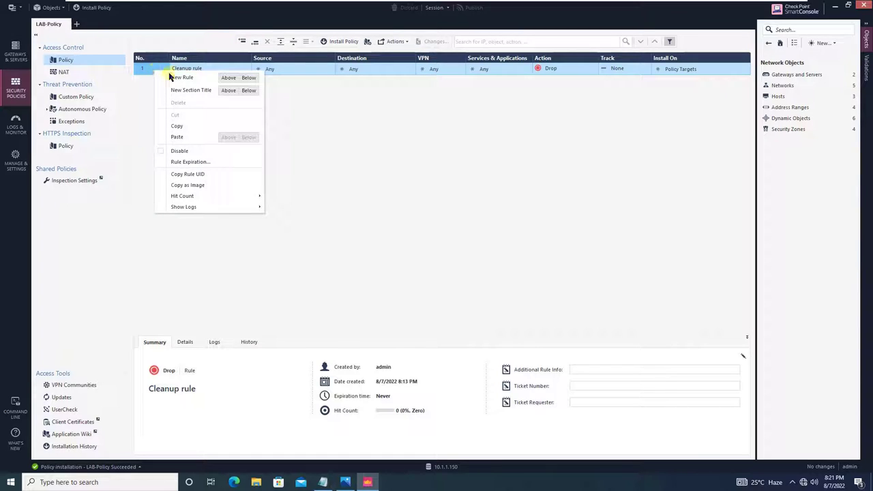
{"action": "left_click", "coordinate": [228, 78]}
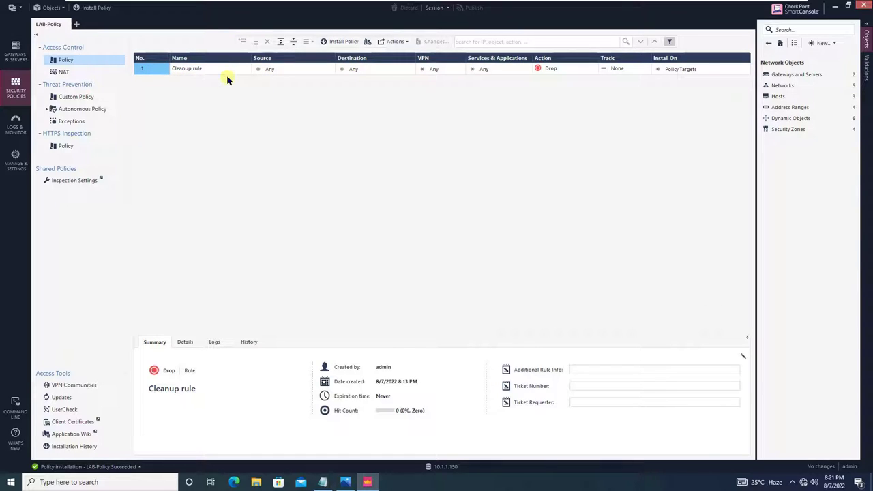
{"action": "left_click", "coordinate": [185, 73]}
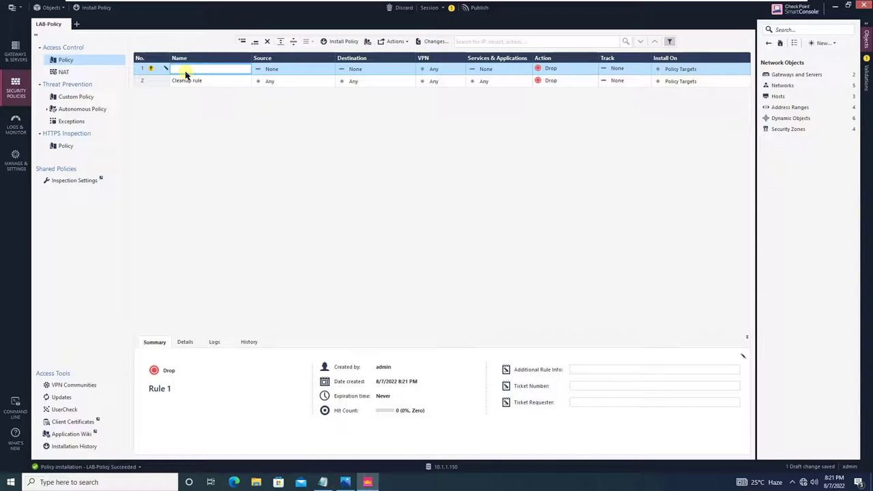
{"action": "type", "text": "Management"}
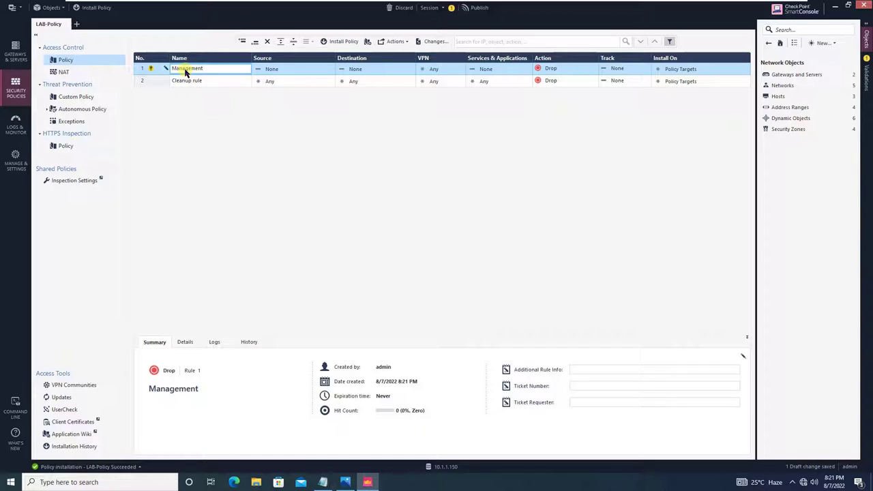
{"action": "type", "text": " Rule"}
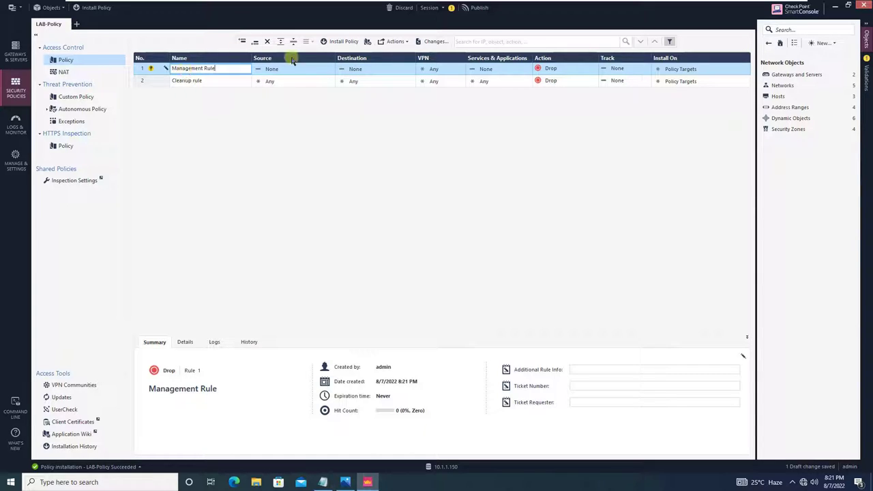
{"action": "left_click", "coordinate": [299, 68]}
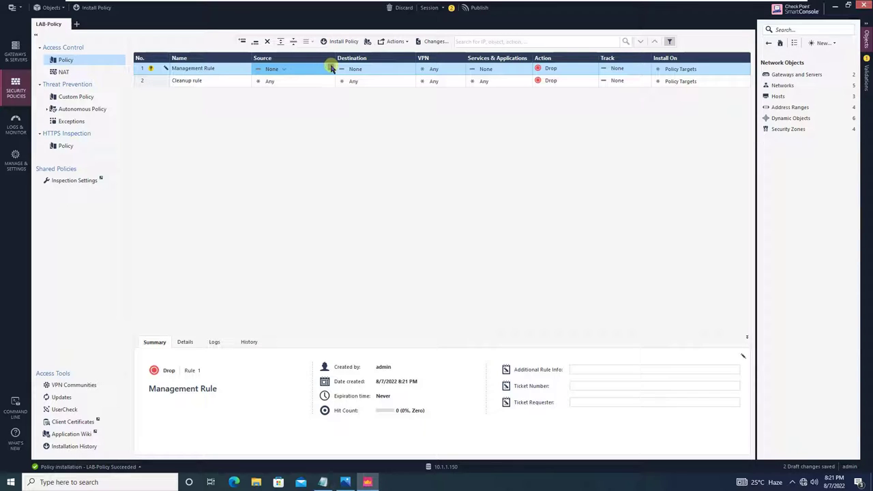
Add Management-Station and Checkpoint-MGMT as the rule's sources, searching by 10.1.1
{"action": "left_click", "coordinate": [332, 69]}
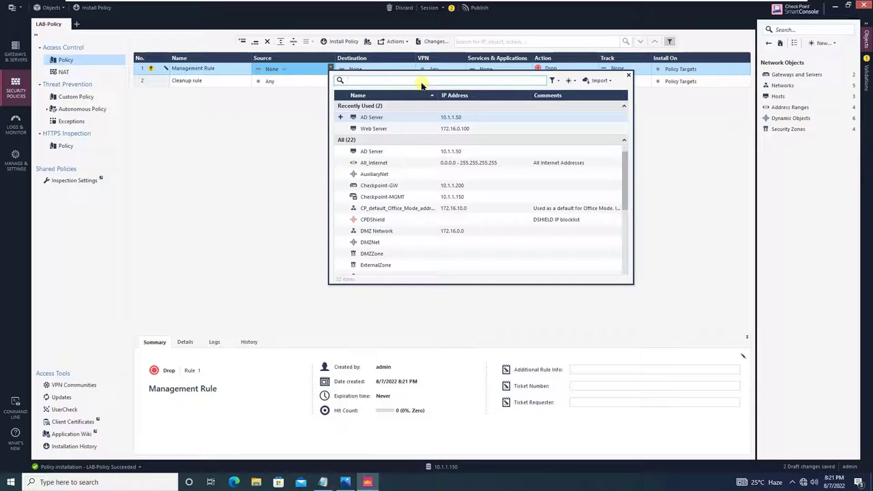
{"action": "type", "text": "10.1"}
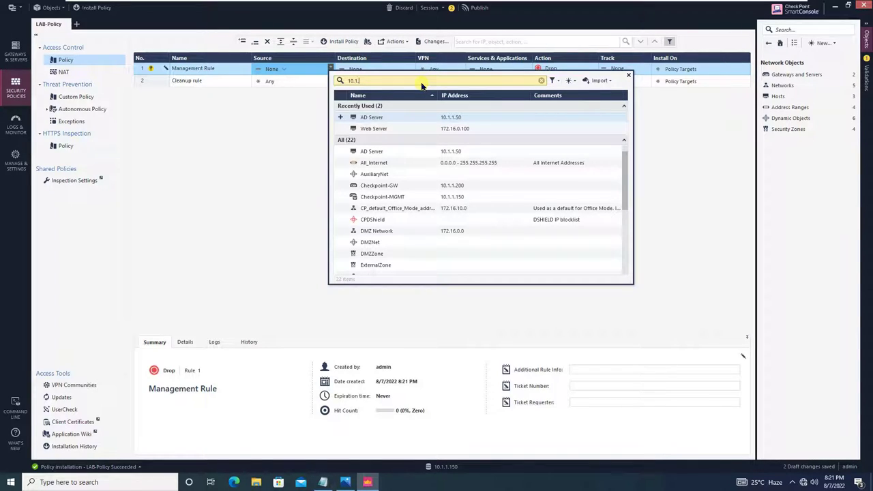
{"action": "type", "text": ".1.100"}
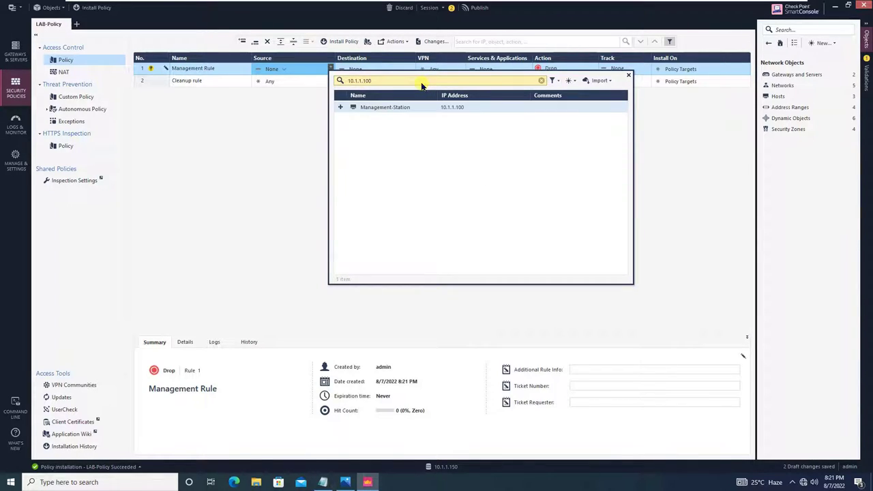
{"action": "left_click", "coordinate": [341, 108]}
{"action": "left_click", "coordinate": [628, 74]}
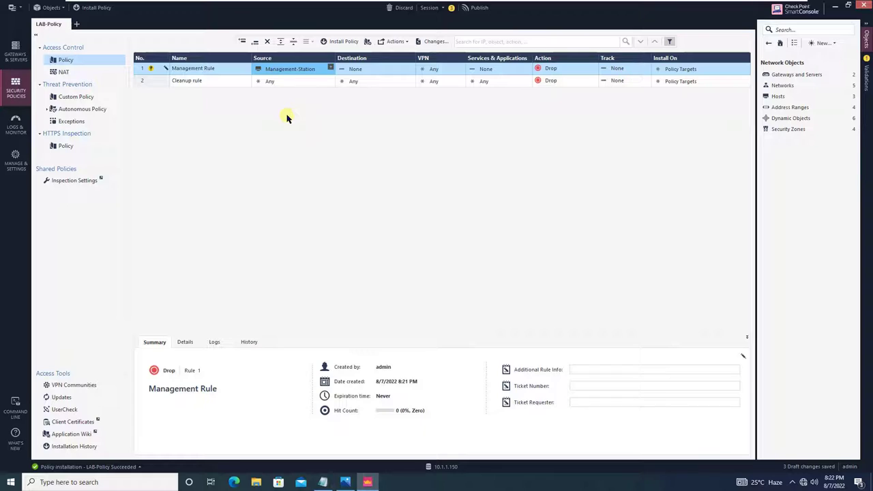
{"action": "left_click", "coordinate": [330, 68]}
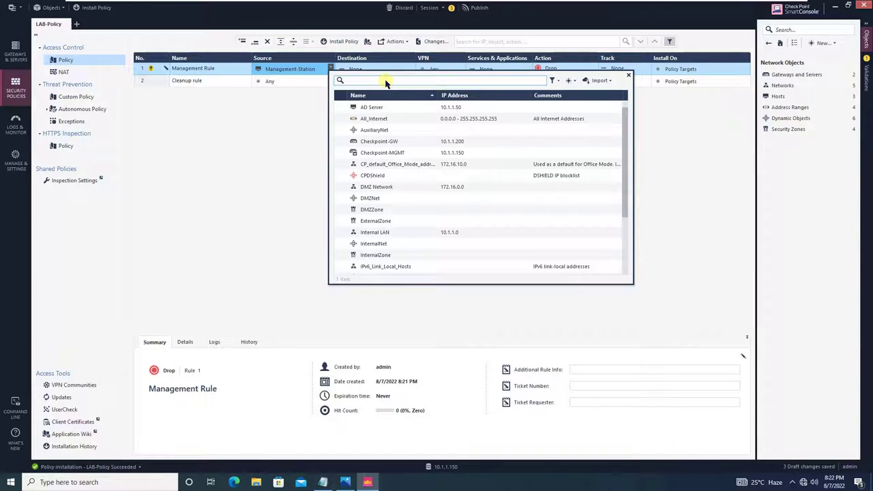
{"action": "type", "text": "10."}
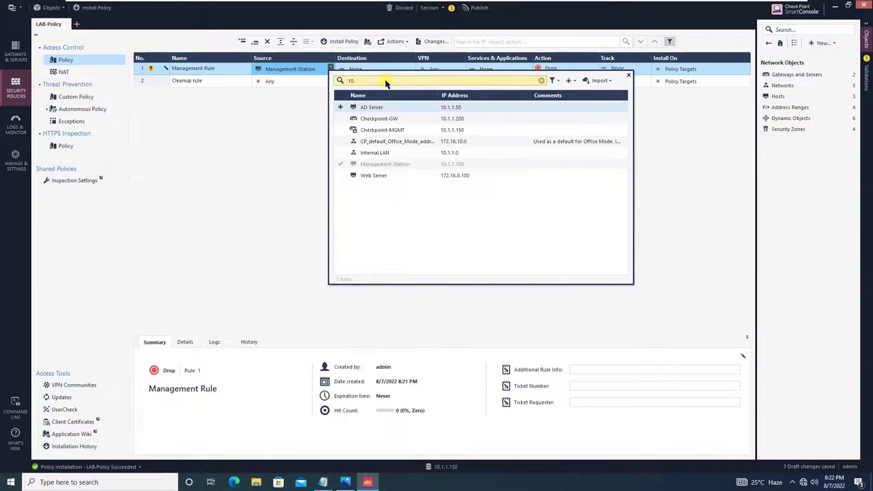
{"action": "type", "text": "1.1."}
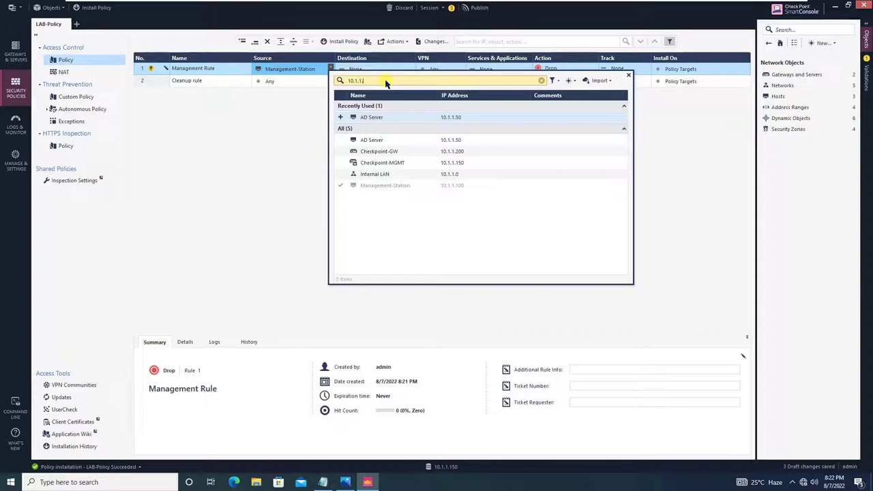
{"action": "left_click", "coordinate": [340, 164]}
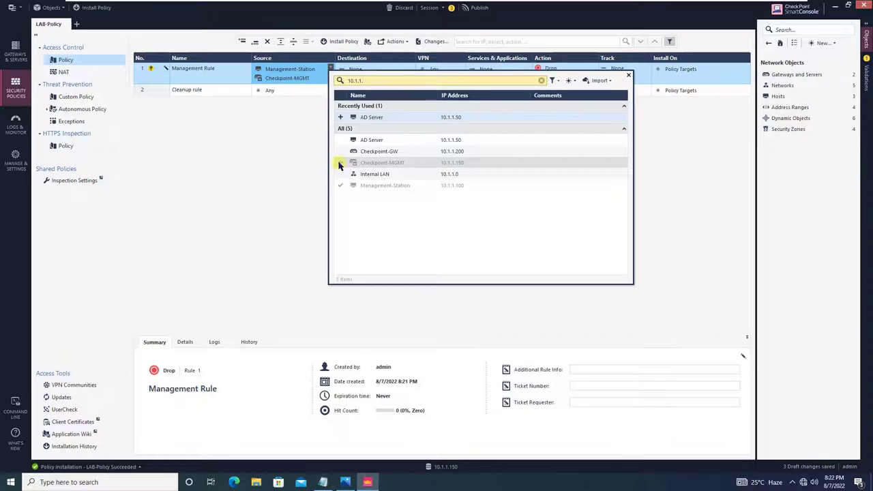
{"action": "left_click", "coordinate": [628, 75]}
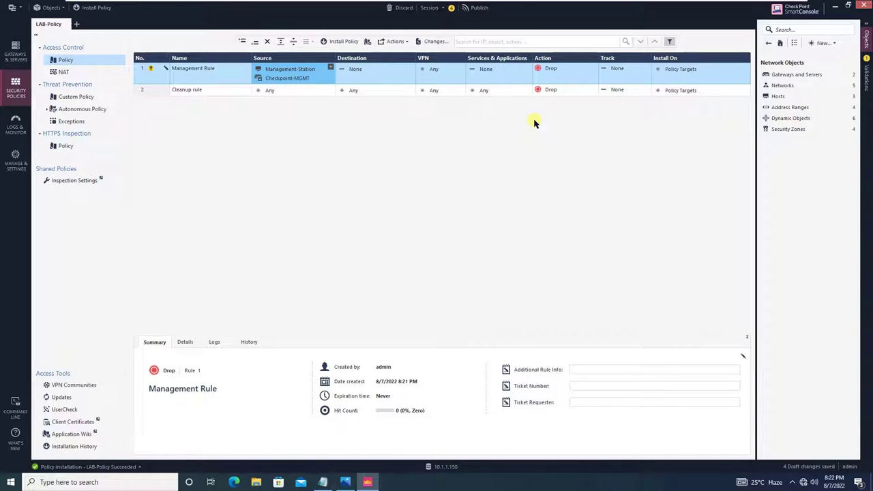
{"action": "left_click", "coordinate": [346, 483]}
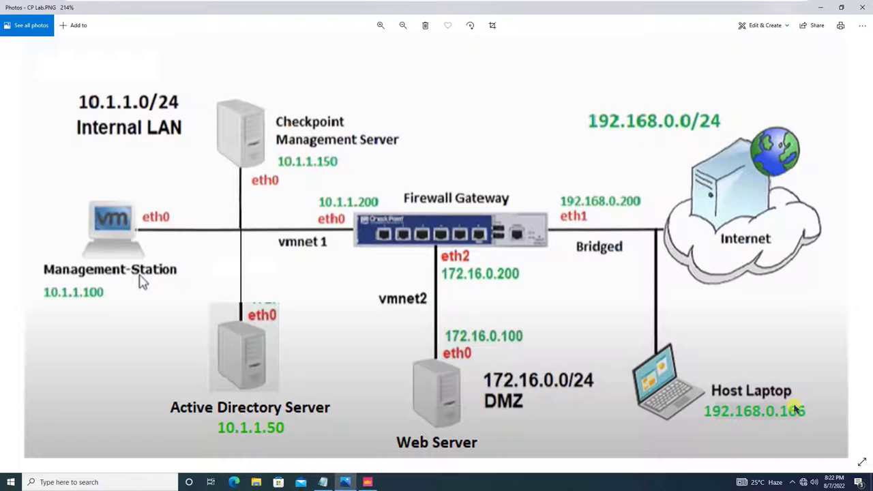
{"action": "left_click", "coordinate": [820, 7]}
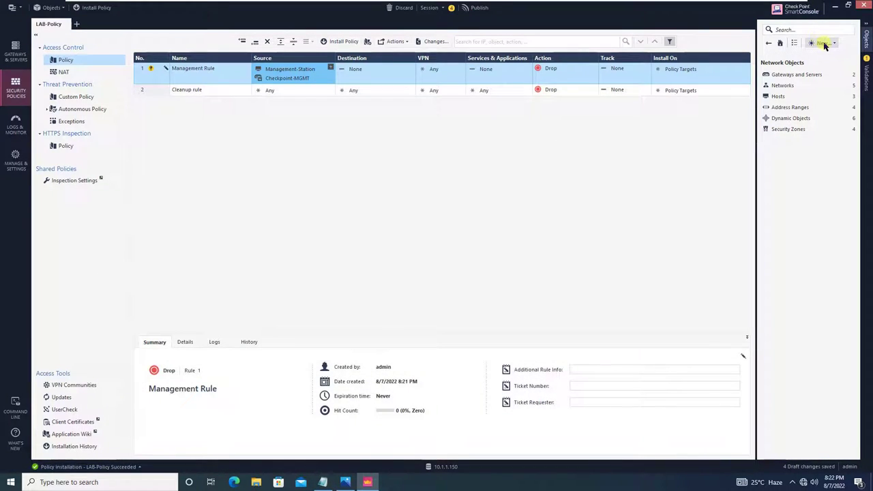
From the Source picker, create host 'Host Laptop' with IPv4 address 192.168.0.166
{"action": "left_click", "coordinate": [331, 69]}
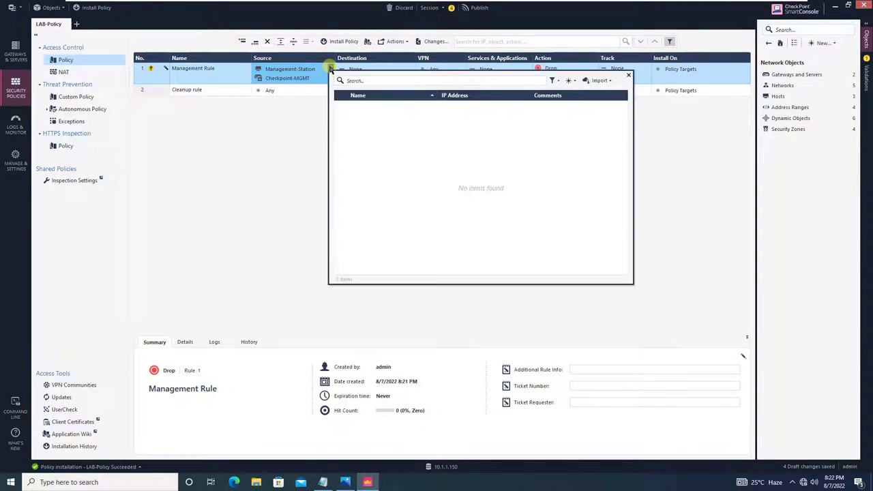
{"action": "left_click", "coordinate": [573, 83]}
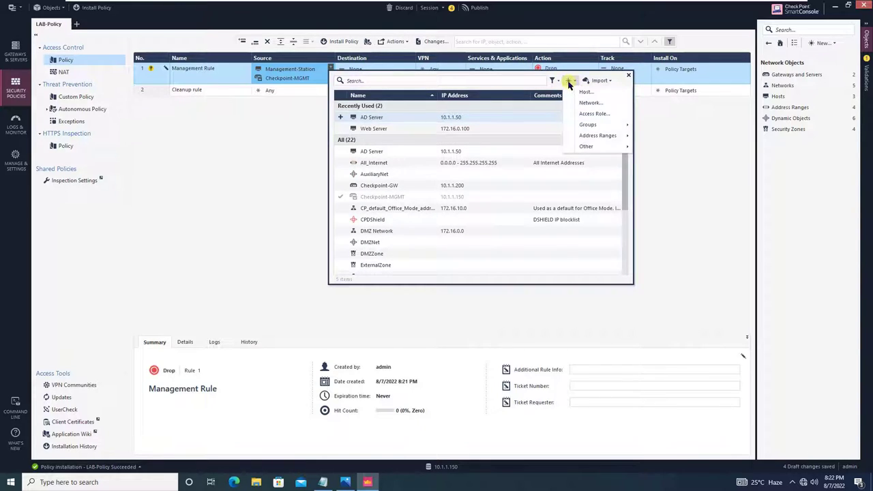
{"action": "left_click", "coordinate": [572, 84]}
{"action": "left_click", "coordinate": [572, 83]}
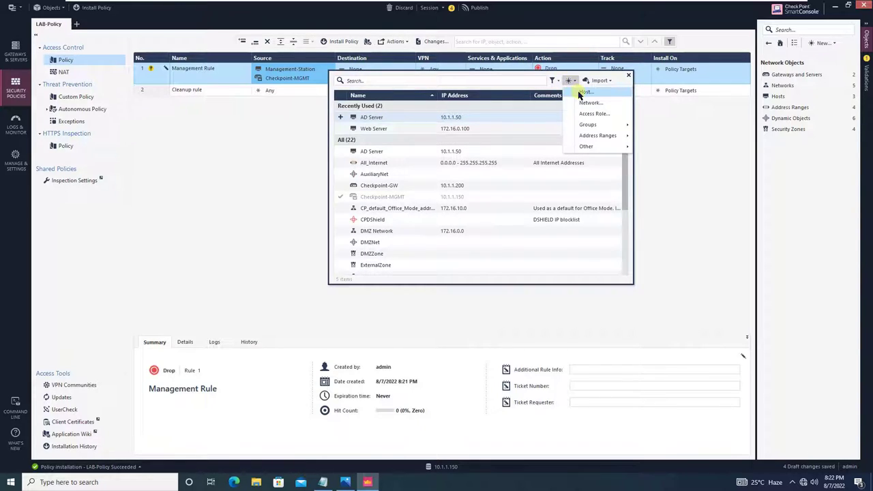
{"action": "left_click", "coordinate": [578, 92]}
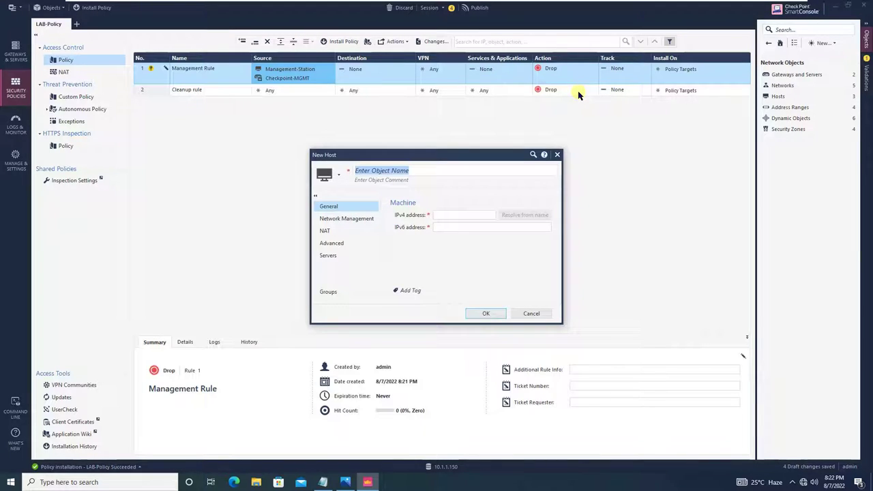
{"action": "type", "text": "Host Laptop"}
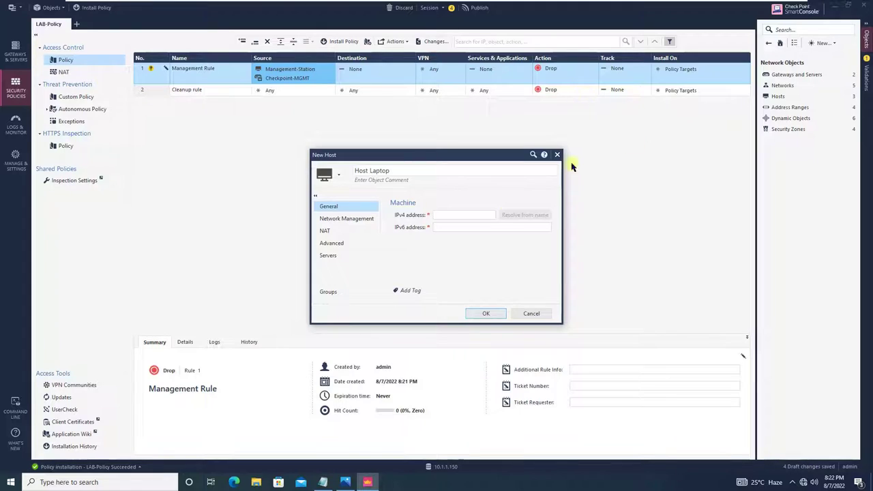
{"action": "left_click", "coordinate": [481, 216]}
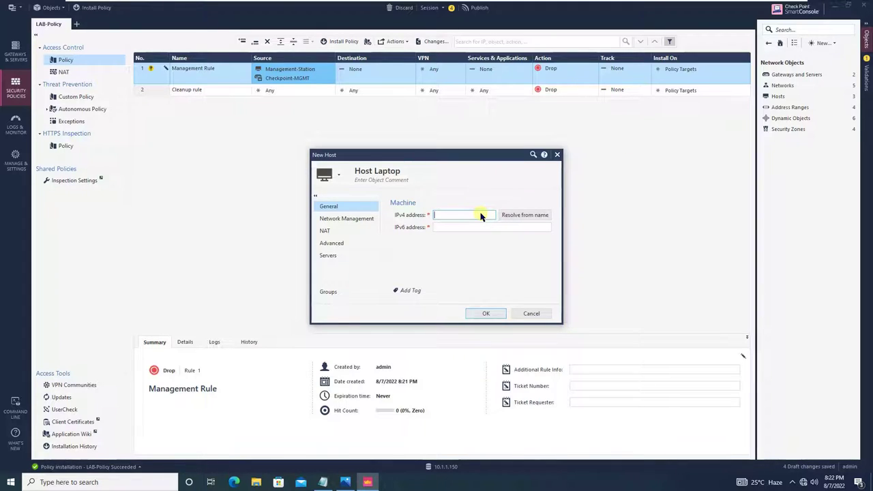
{"action": "type", "text": "192.168.0.166"}
{"action": "left_click", "coordinate": [483, 314]}
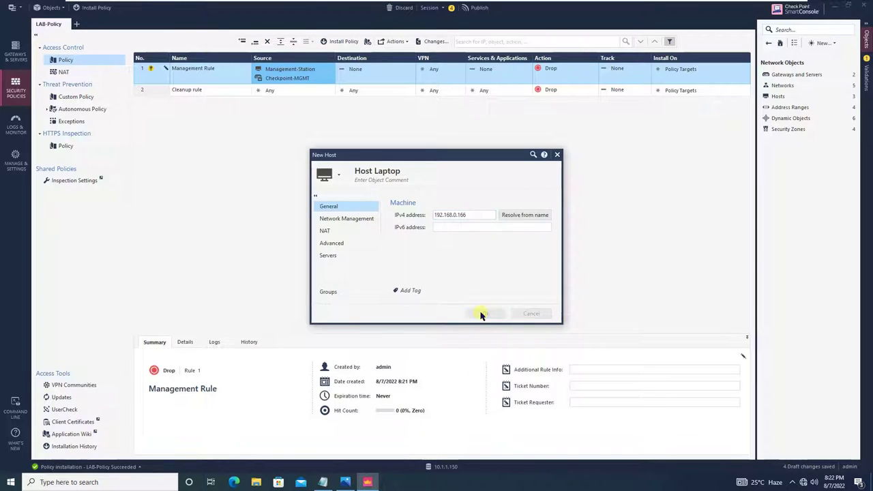
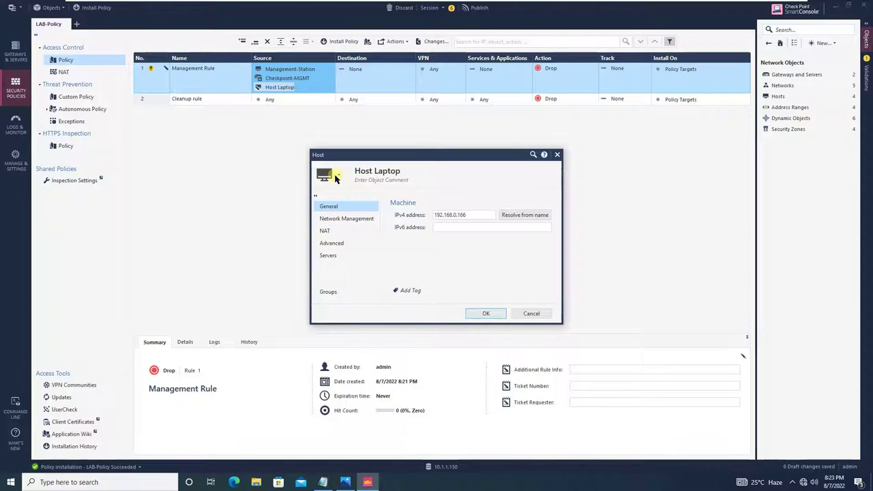
Change the Host Laptop object's colour to red
{"action": "left_click", "coordinate": [337, 177]}
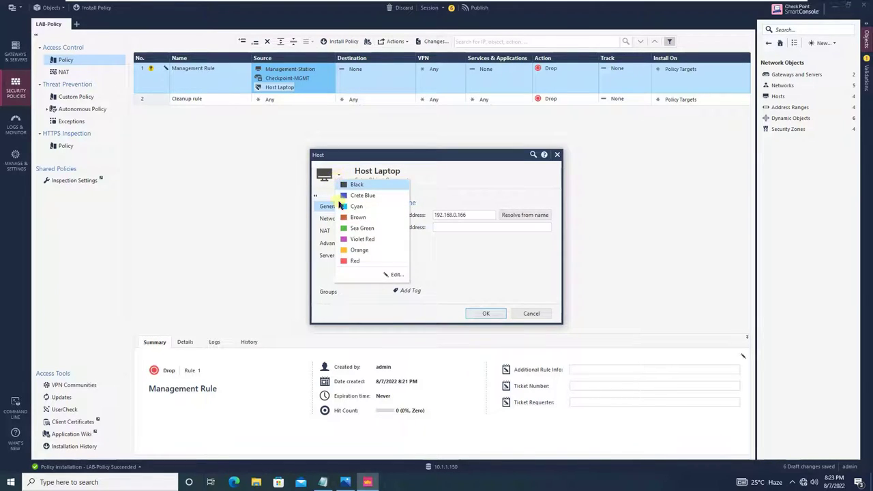
{"action": "left_click", "coordinate": [355, 260]}
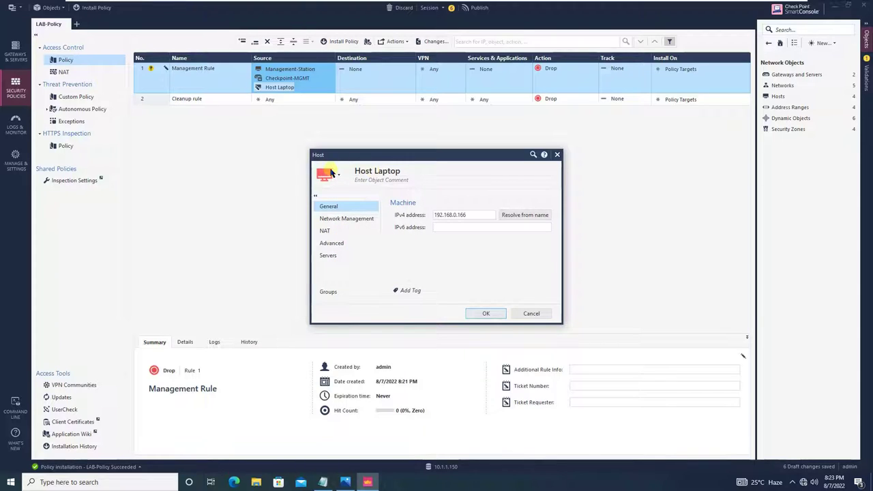
{"action": "left_click", "coordinate": [497, 313]}
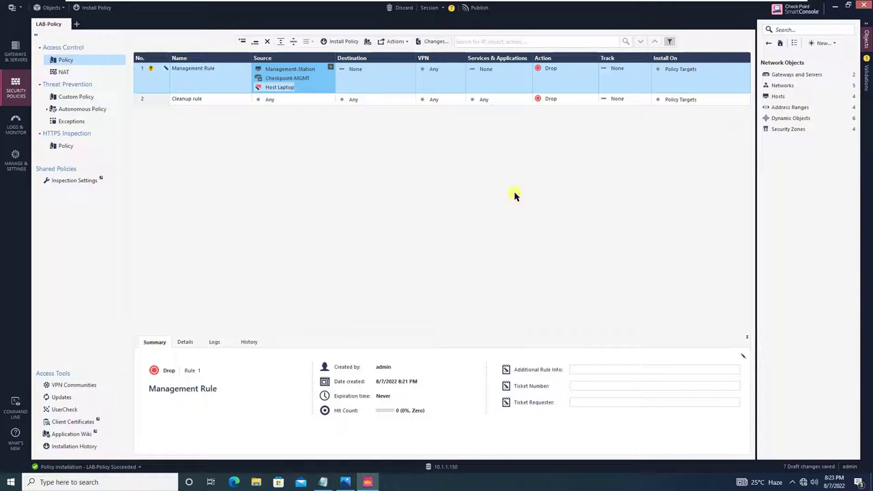
Set the Management Rule's destination to Checkpoint-GW (10.1.1.200)
{"action": "left_click", "coordinate": [410, 70]}
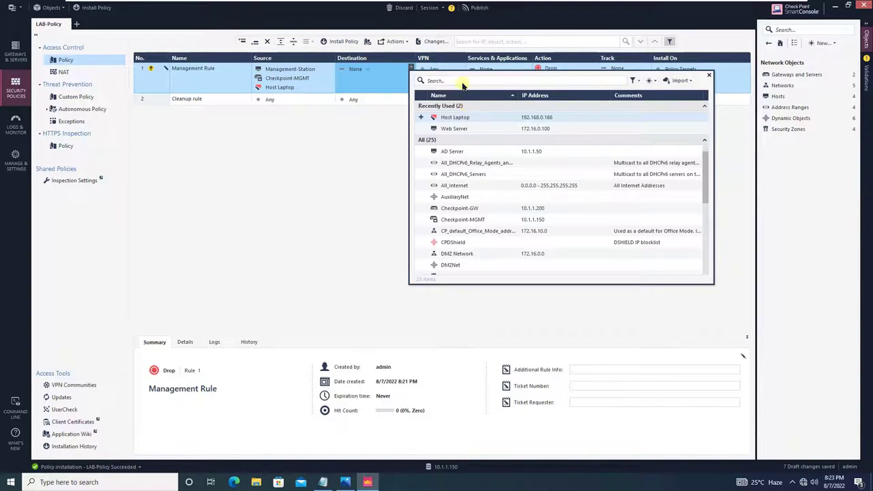
{"action": "left_click", "coordinate": [462, 81]}
{"action": "type", "text": "10."}
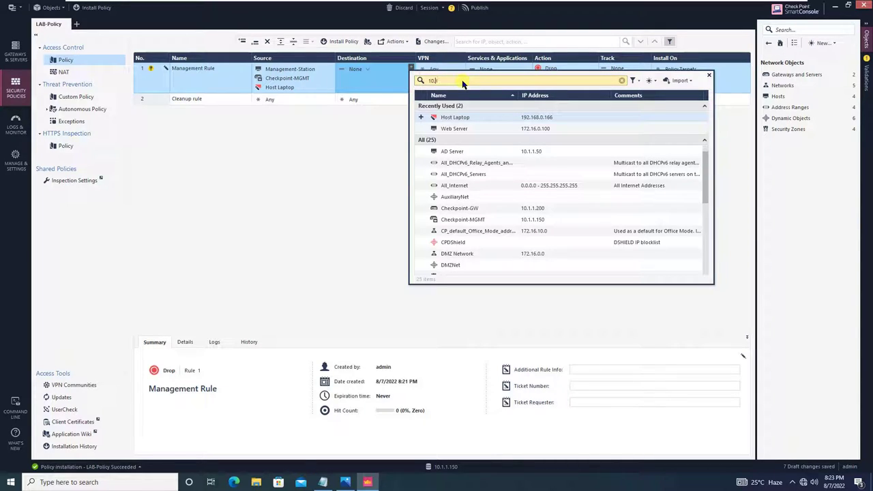
{"action": "type", "text": "1.1.200"}
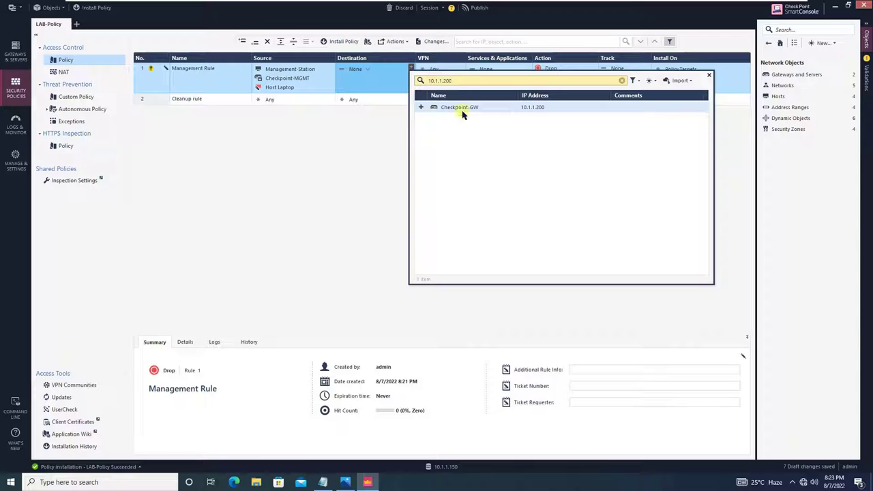
{"action": "left_click", "coordinate": [422, 107]}
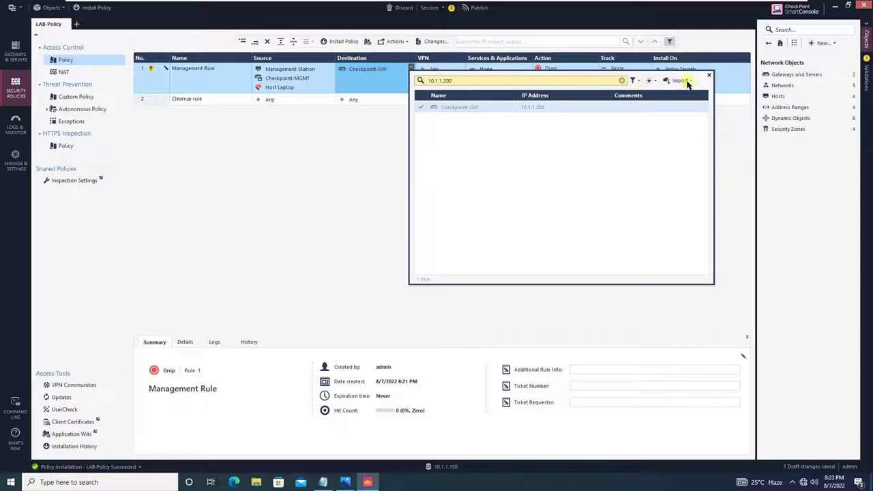
{"action": "left_click", "coordinate": [709, 74]}
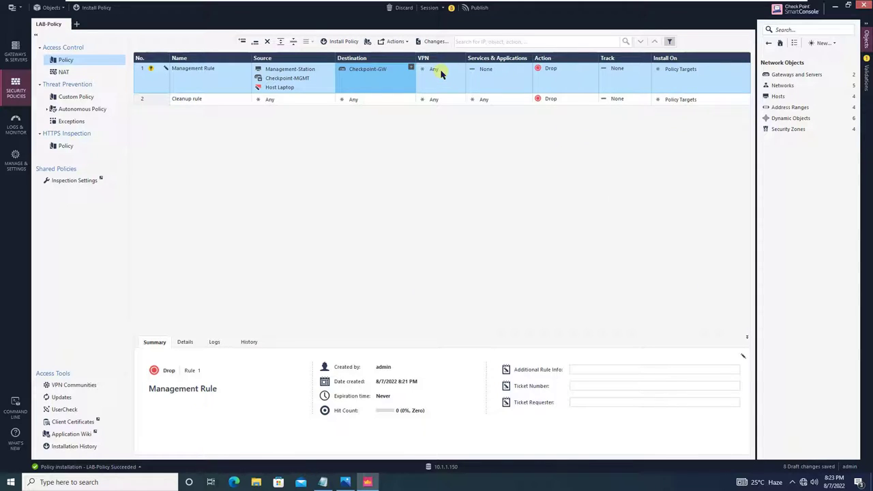
{"action": "left_click", "coordinate": [529, 67]}
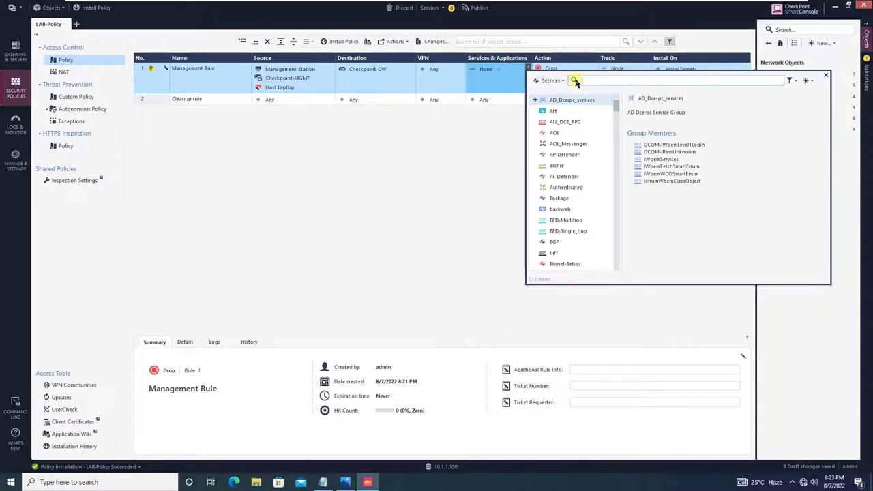
Add ssh and https to the Management Rule's Services & Applications
{"action": "type", "text": "ssh"}
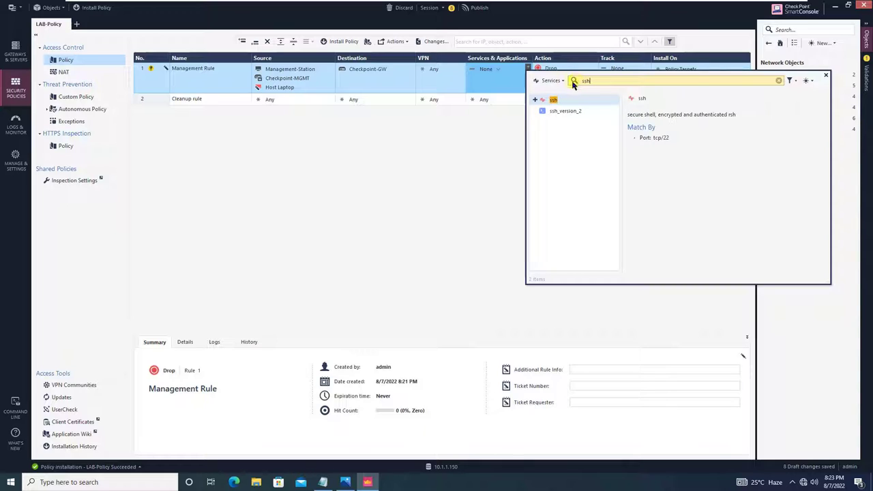
{"action": "left_click", "coordinate": [535, 100]}
{"action": "left_click_drag", "start_coordinate": [602, 82], "coordinate": [556, 82]}
{"action": "type", "text": "https"}
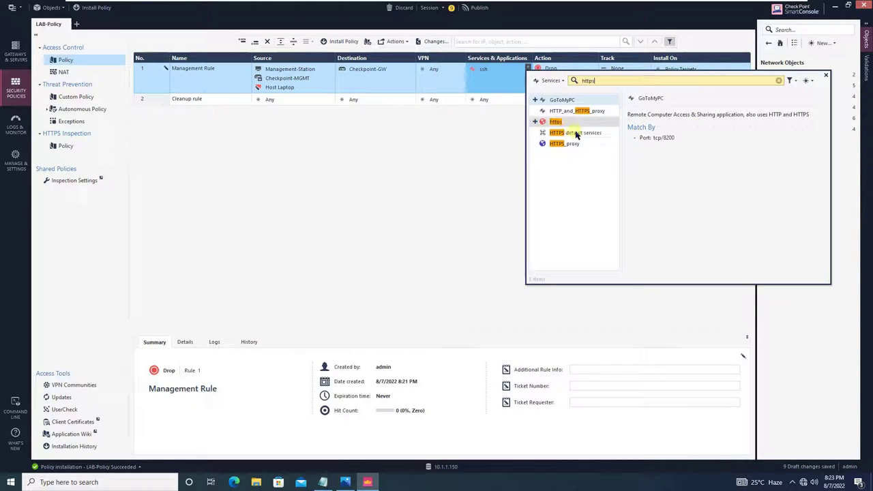
{"action": "left_click", "coordinate": [534, 123]}
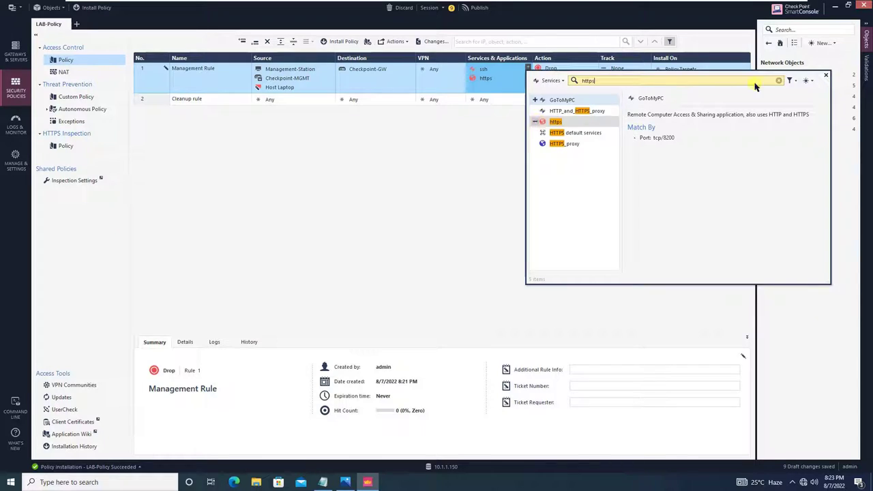
{"action": "left_click", "coordinate": [827, 76]}
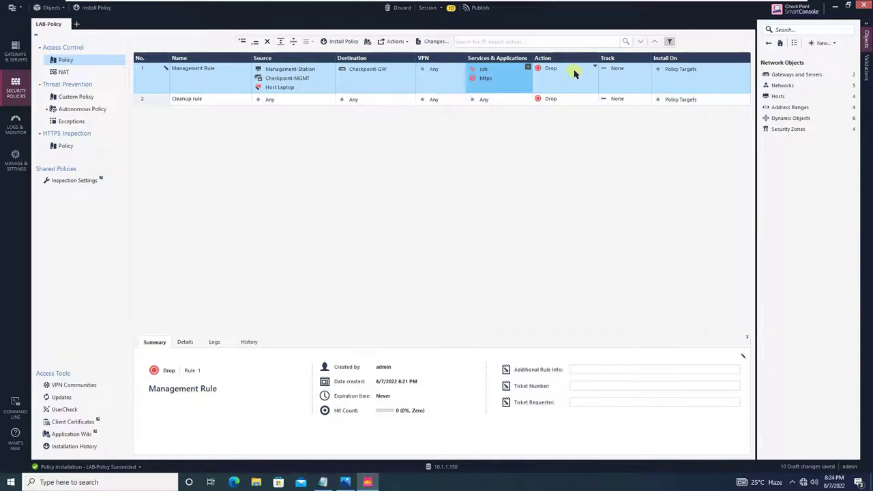
{"action": "left_click", "coordinate": [572, 74]}
Set the Management Rule's action to Accept and its Track to Log
{"action": "left_click", "coordinate": [605, 79]}
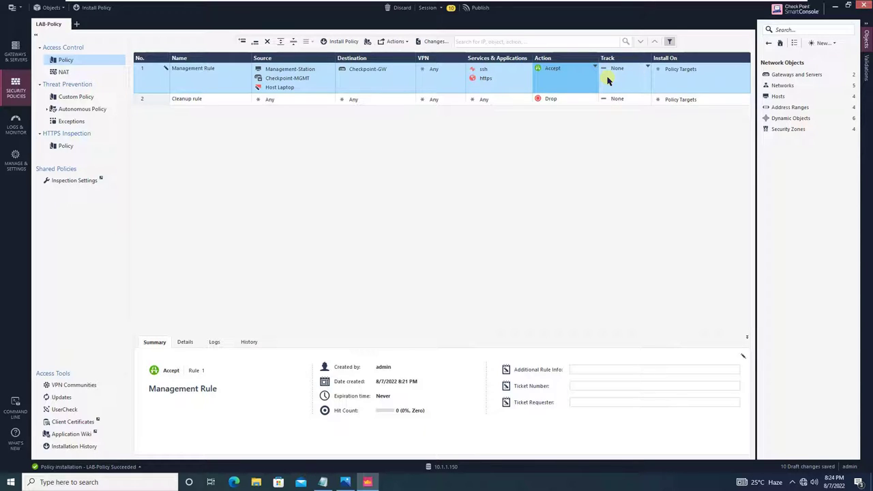
{"action": "left_click", "coordinate": [629, 74]}
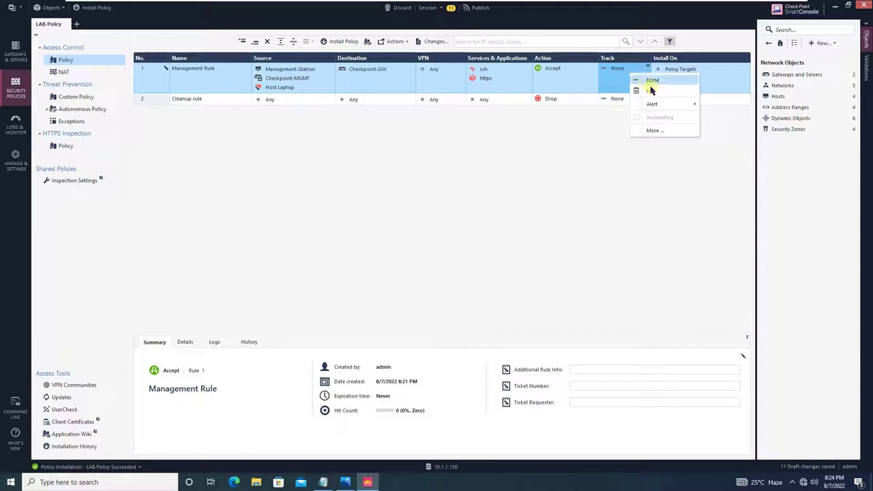
{"action": "mouse_move", "coordinate": [655, 106]}
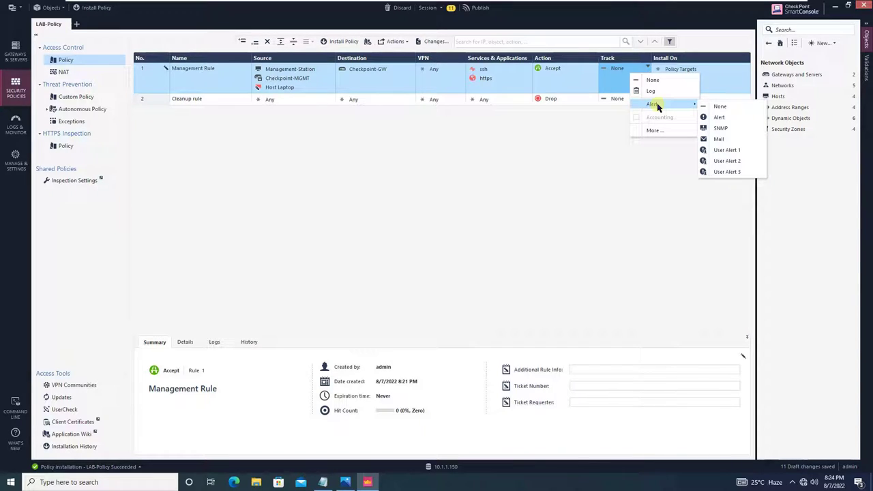
{"action": "left_click", "coordinate": [668, 92]}
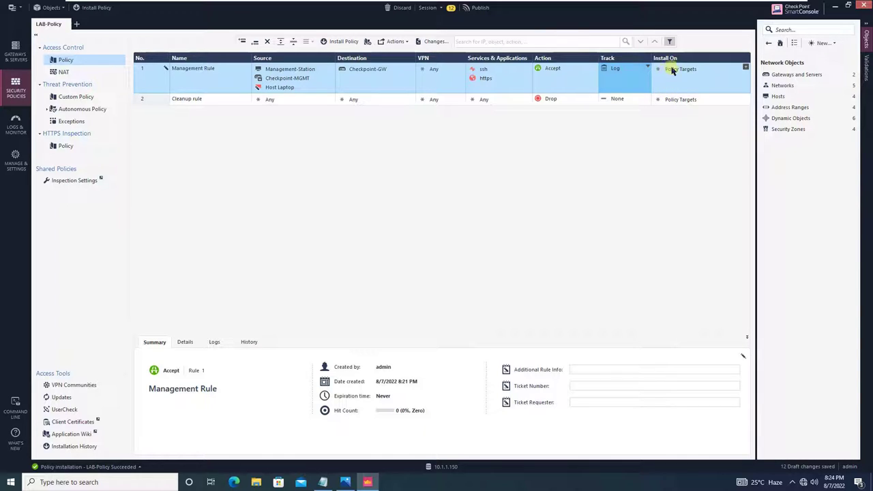
Set the Management Rule's Install On target to Checkpoint-GW
{"action": "left_click", "coordinate": [747, 69]}
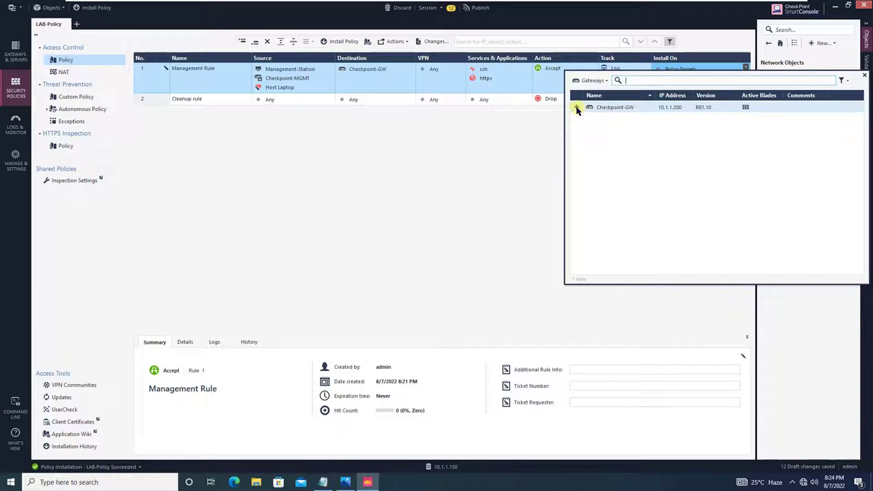
{"action": "left_click", "coordinate": [577, 108]}
{"action": "left_click", "coordinate": [864, 75]}
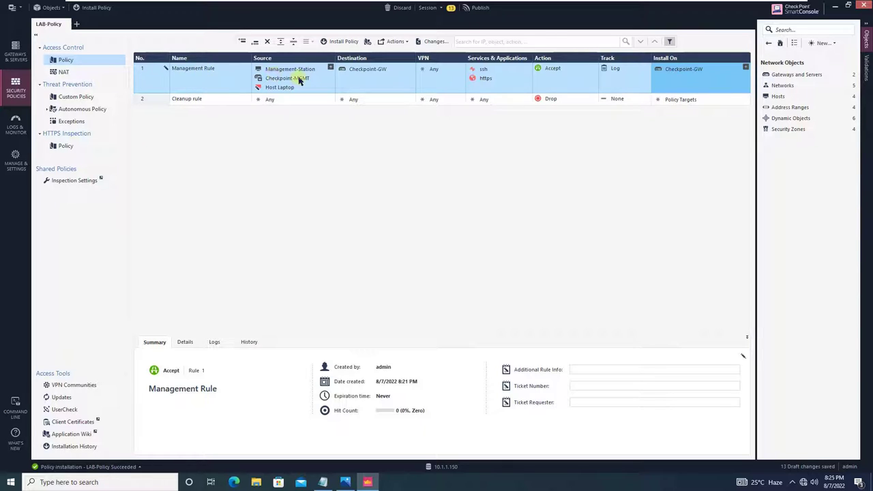
{"action": "mouse_move", "coordinate": [299, 80]}
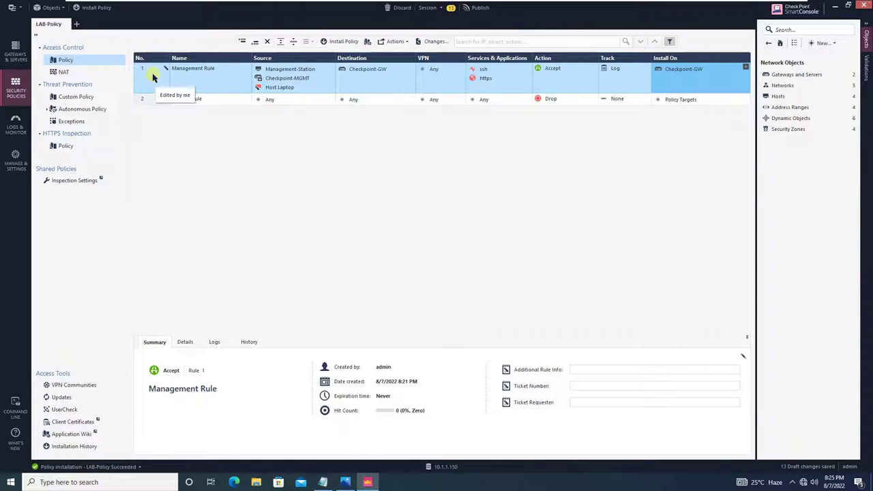
Insert a new rule below the Management Rule and name it 'Stealth Rule'
{"action": "right_click", "coordinate": [152, 75]}
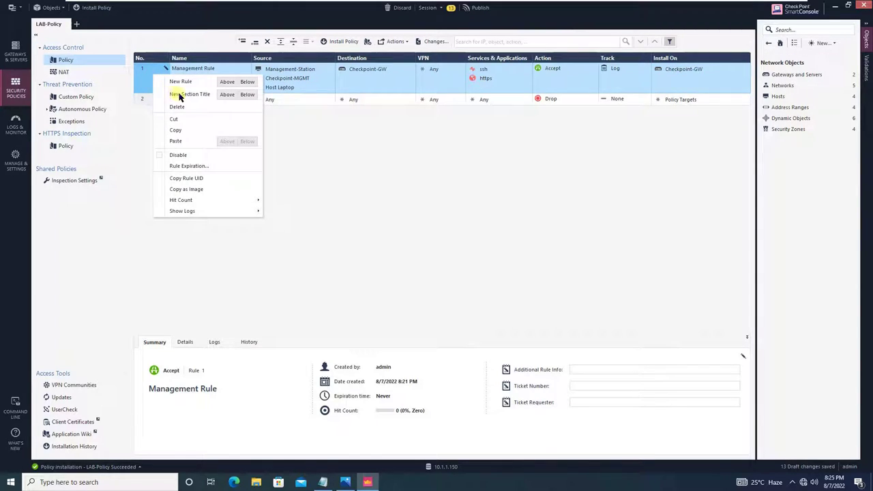
{"action": "left_click", "coordinate": [144, 82]}
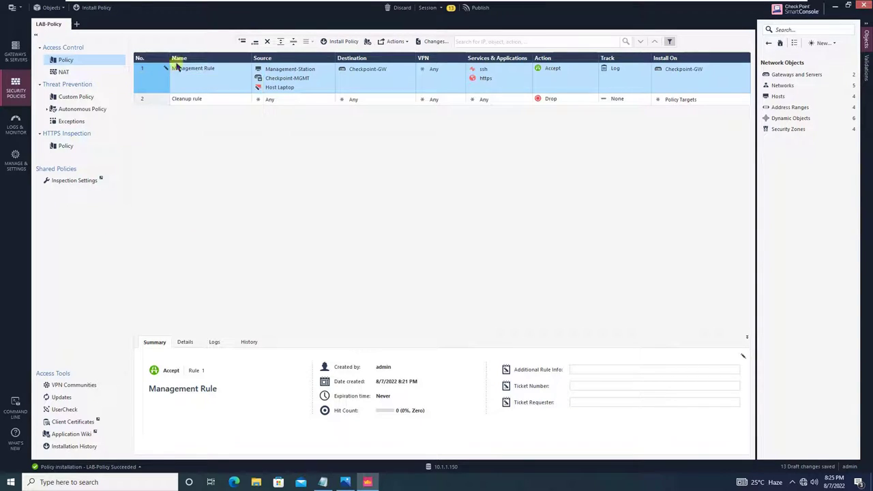
{"action": "left_click", "coordinate": [254, 43]}
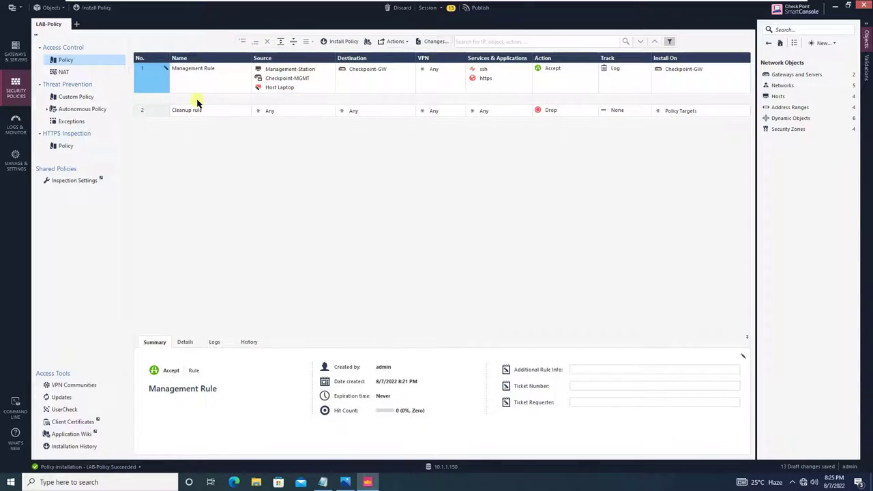
{"action": "left_click", "coordinate": [195, 100]}
{"action": "left_click", "coordinate": [195, 100]}
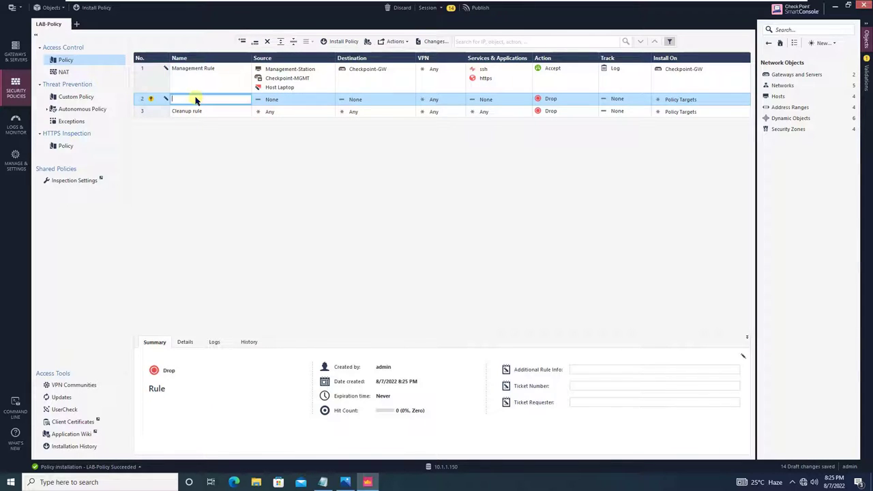
{"action": "type", "text": "Stea;lth Rule"}
Set the Stealth Rule's source to Any
{"action": "left_click", "coordinate": [330, 98]}
{"action": "left_click", "coordinate": [330, 98]}
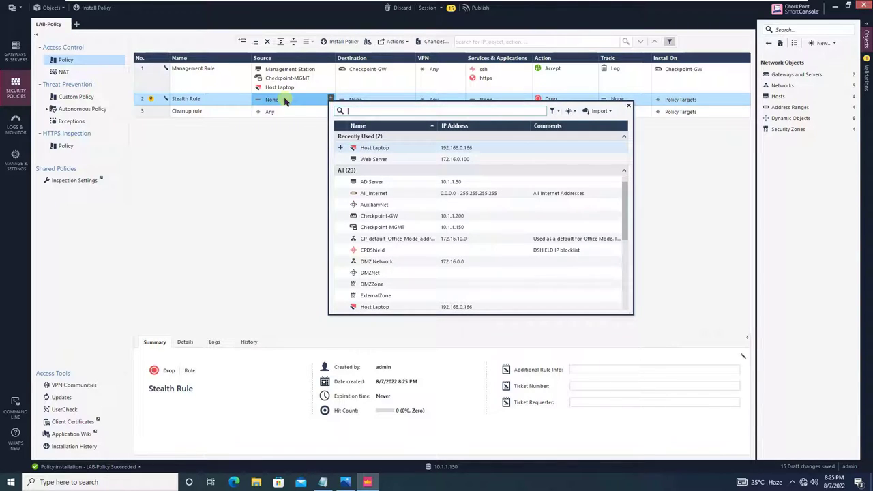
{"action": "right_click", "coordinate": [285, 101]}
{"action": "left_click", "coordinate": [321, 126]}
{"action": "right_click", "coordinate": [278, 100]}
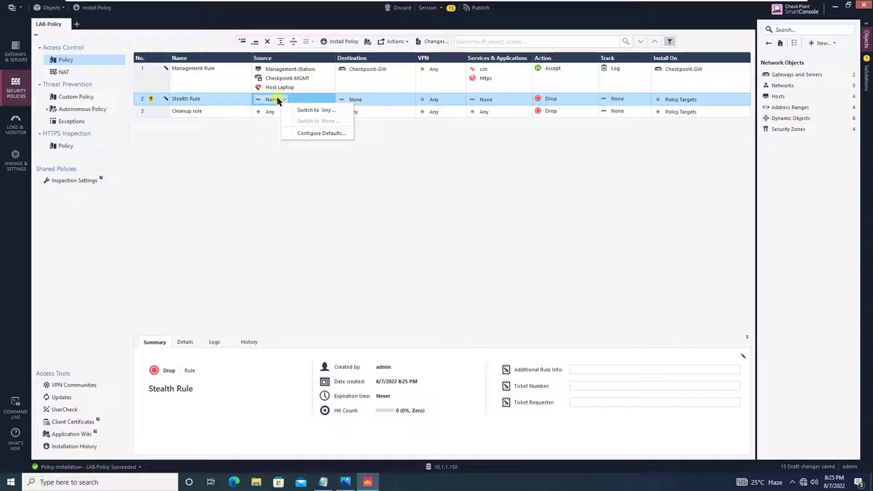
{"action": "left_click", "coordinate": [313, 110]}
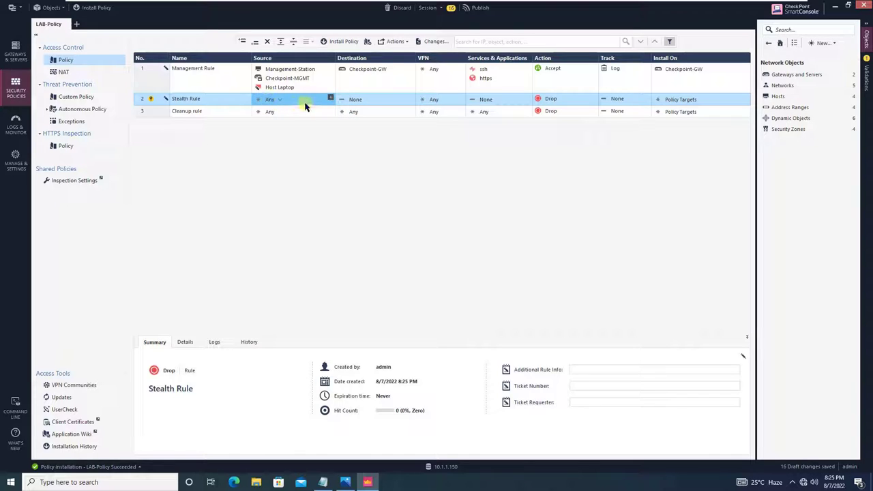
{"action": "left_click", "coordinate": [373, 71]}
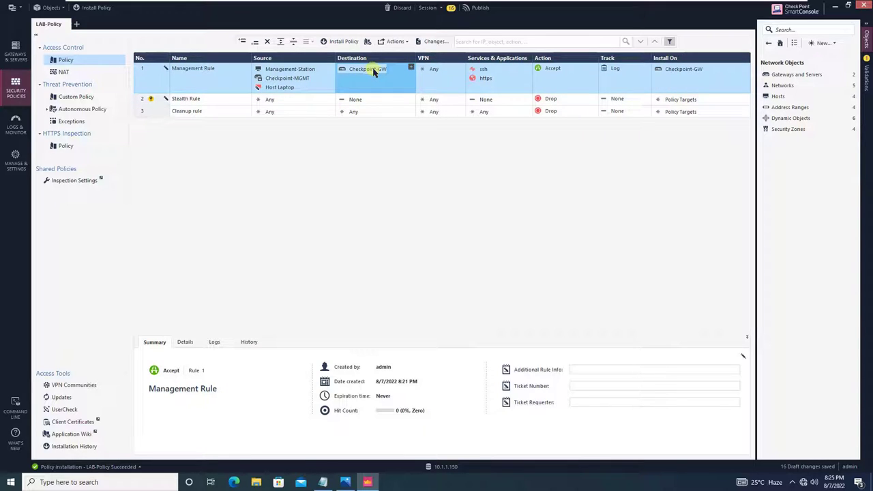
Copy Checkpoint-GW, ssh and https from the Management Rule into the Stealth Rule's destination and services
{"action": "left_click_drag", "start_coordinate": [373, 71], "coordinate": [373, 100]}
{"action": "mouse_move", "coordinate": [501, 83]}
{"action": "left_click", "coordinate": [483, 78]}
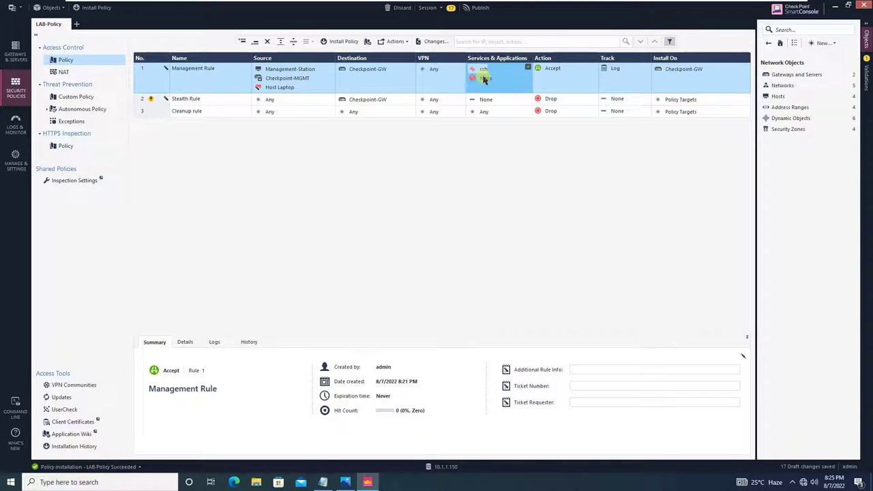
{"action": "double_click", "coordinate": [482, 79]}
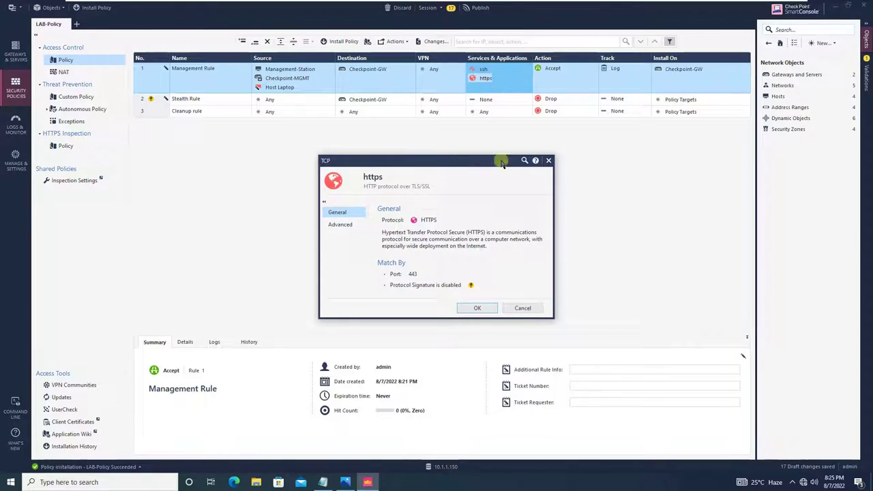
{"action": "left_click", "coordinate": [548, 160]}
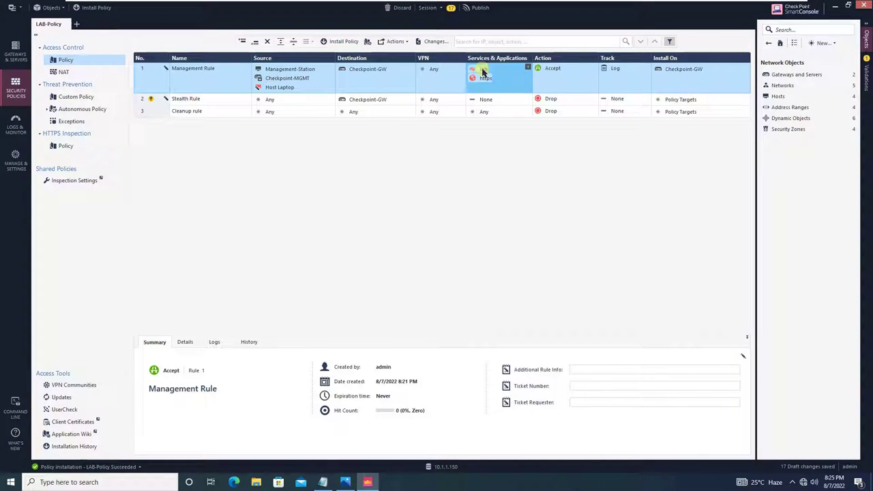
{"action": "left_click_drag", "start_coordinate": [483, 71], "coordinate": [491, 102]}
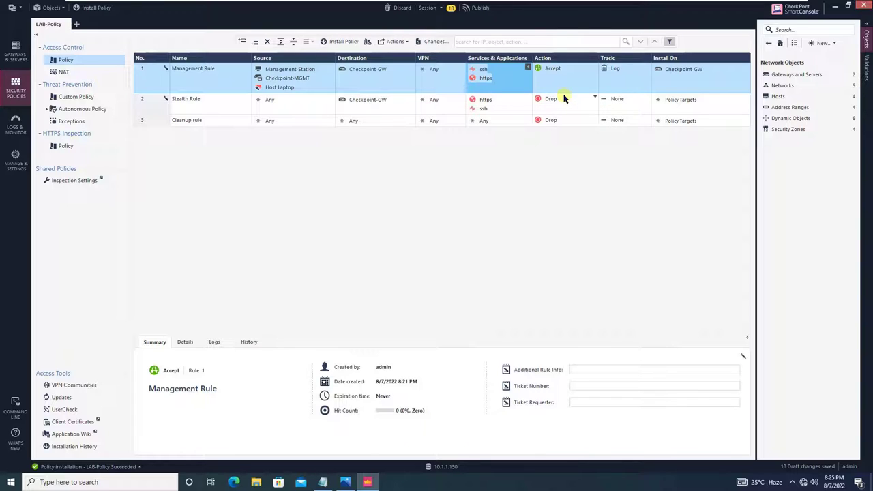
Set the Stealth Rule's Track to Log and its Install On to Checkpoint-GW
{"action": "left_click", "coordinate": [623, 102]}
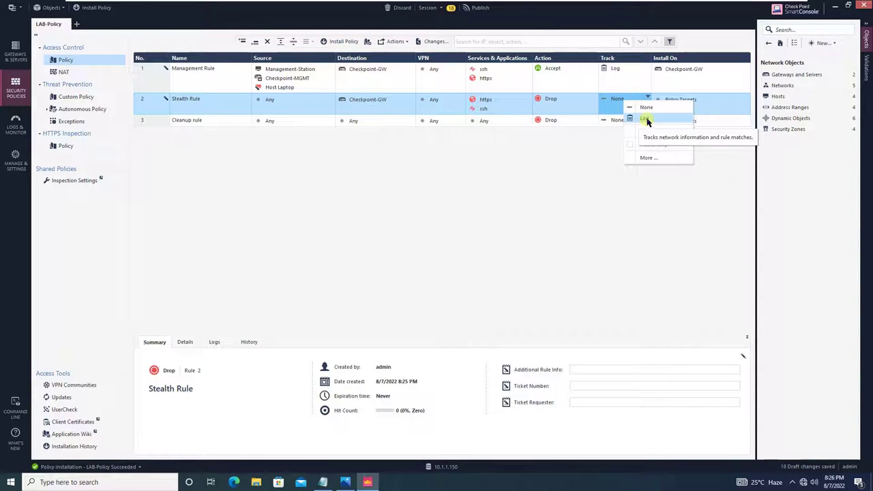
{"action": "left_click", "coordinate": [647, 120]}
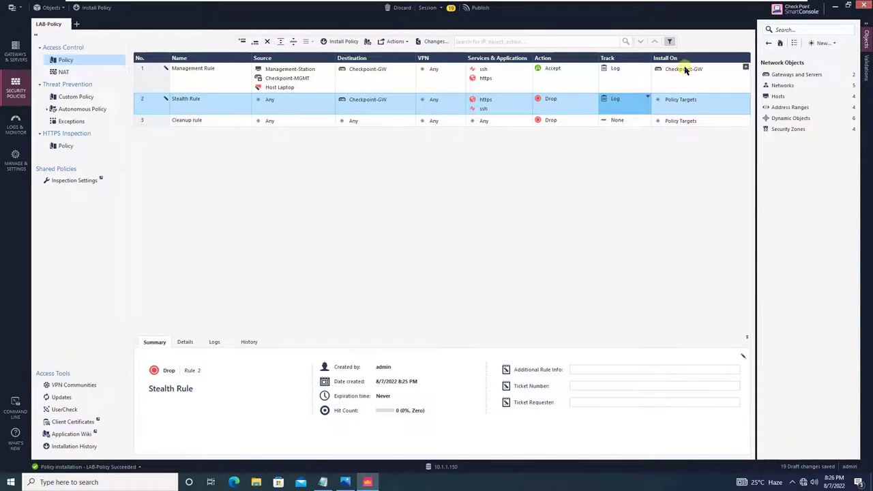
{"action": "left_click", "coordinate": [686, 71]}
{"action": "left_click_drag", "start_coordinate": [686, 71], "coordinate": [684, 101]}
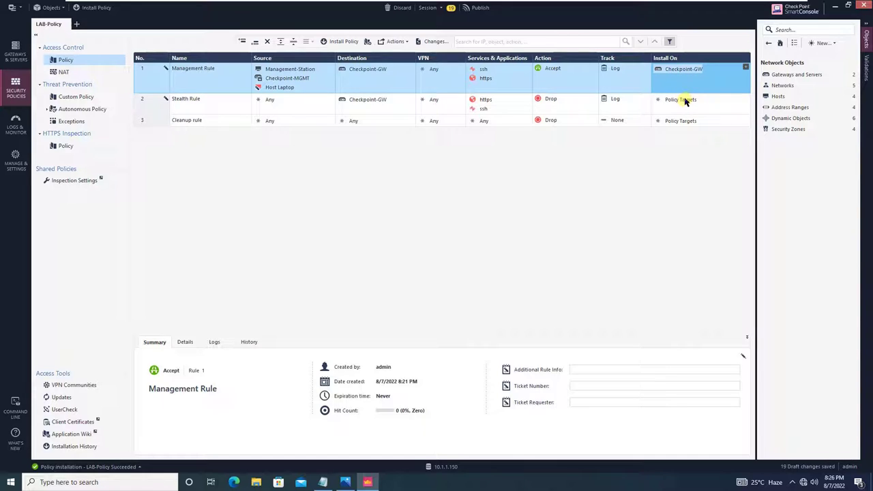
{"action": "mouse_move", "coordinate": [685, 101]}
{"action": "left_click", "coordinate": [347, 482]}
{"action": "left_click", "coordinate": [157, 105]}
Insert a rule below the Stealth Rule and name it 'Internal Rule'
{"action": "right_click", "coordinate": [156, 105]}
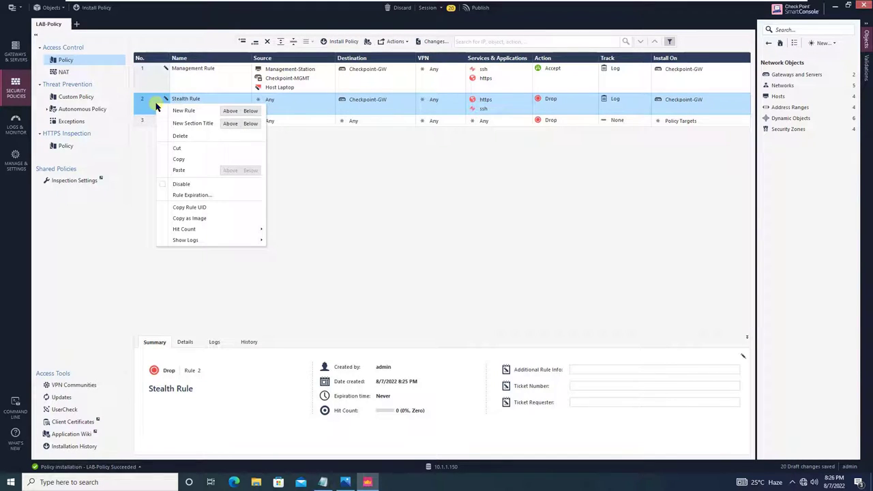
{"action": "left_click", "coordinate": [251, 111]}
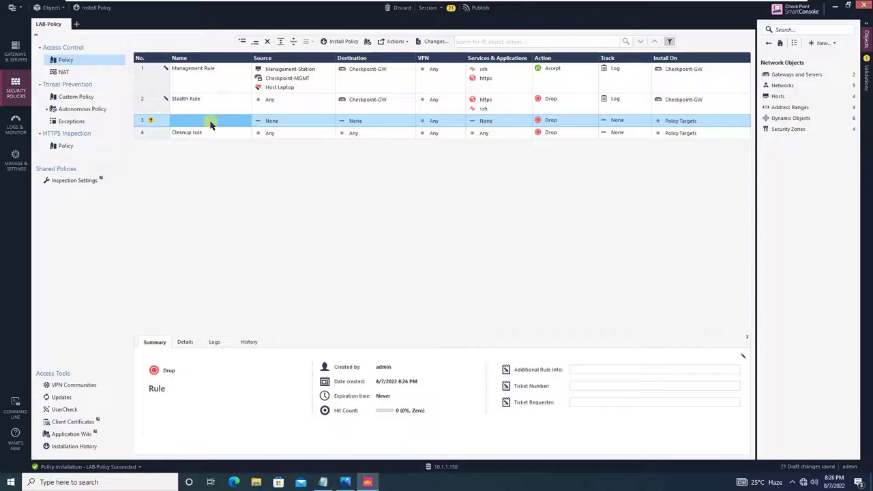
{"action": "left_click", "coordinate": [210, 120]}
{"action": "type", "text": "I"}
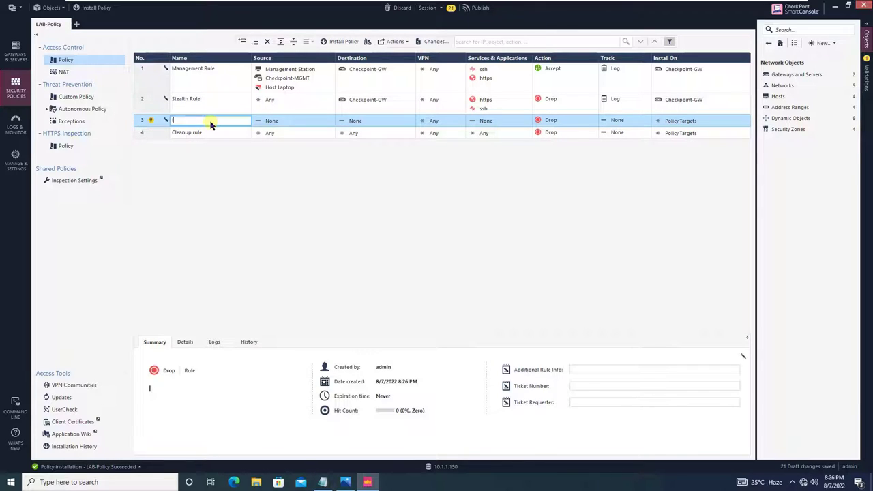
{"action": "type", "text": "nternal Rule"}
{"action": "left_click", "coordinate": [307, 121]}
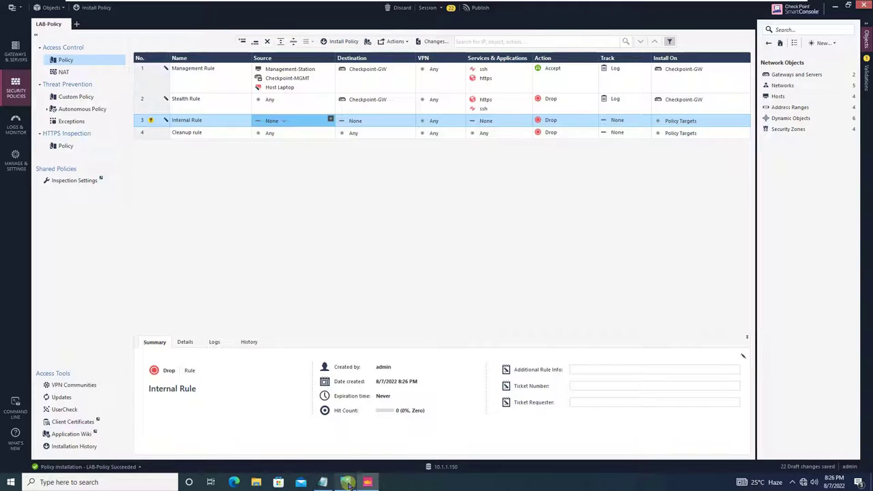
{"action": "left_click", "coordinate": [344, 482]}
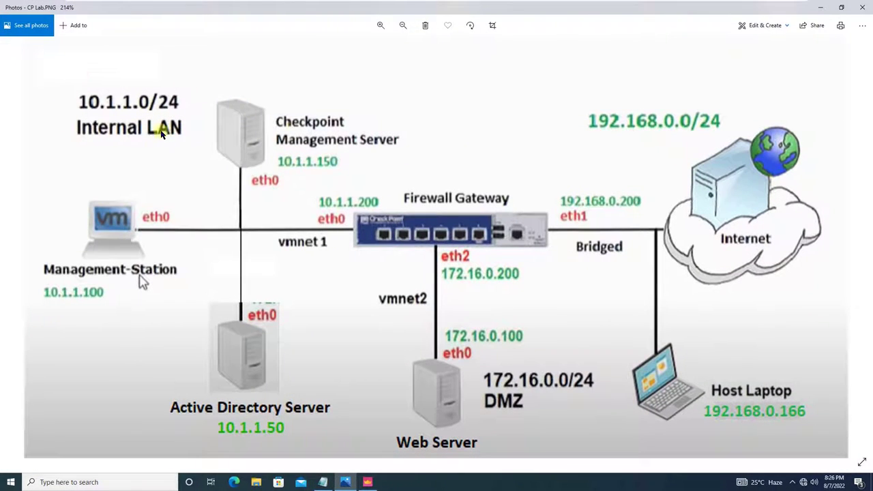
{"action": "mouse_move", "coordinate": [794, 5]}
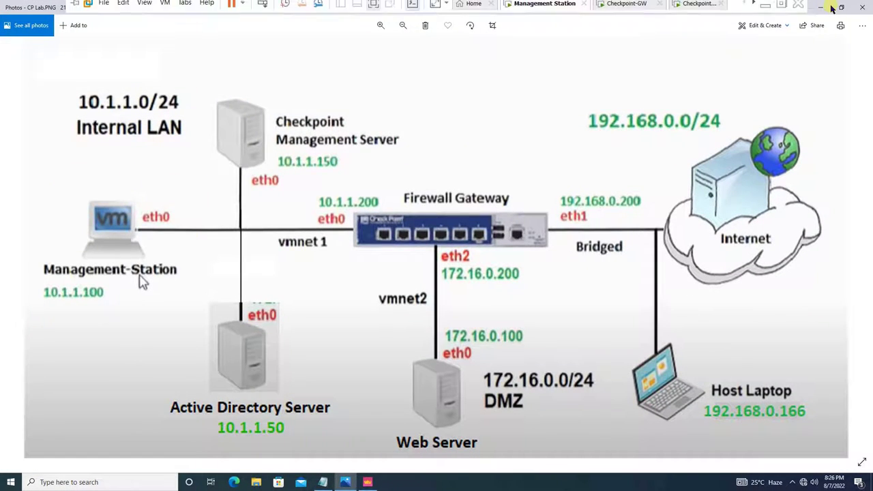
{"action": "left_click", "coordinate": [823, 9]}
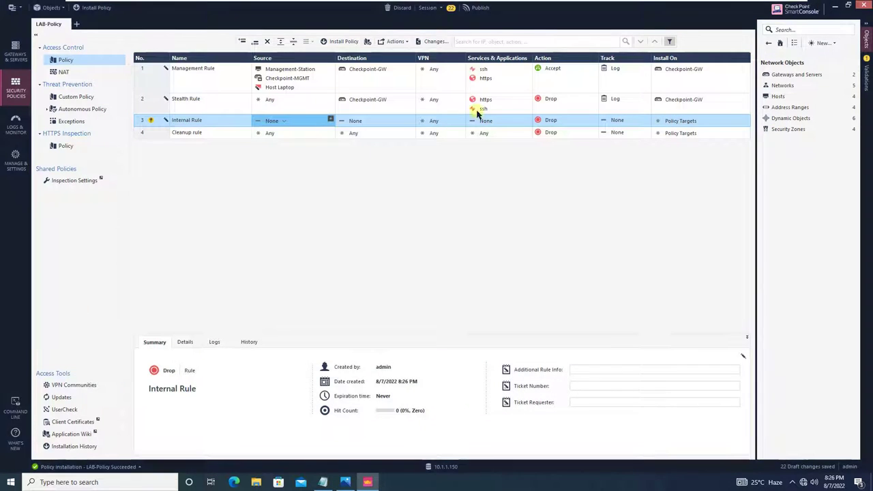
Set the Internal Rule's source to the Management-Station object
{"action": "left_click", "coordinate": [330, 120]}
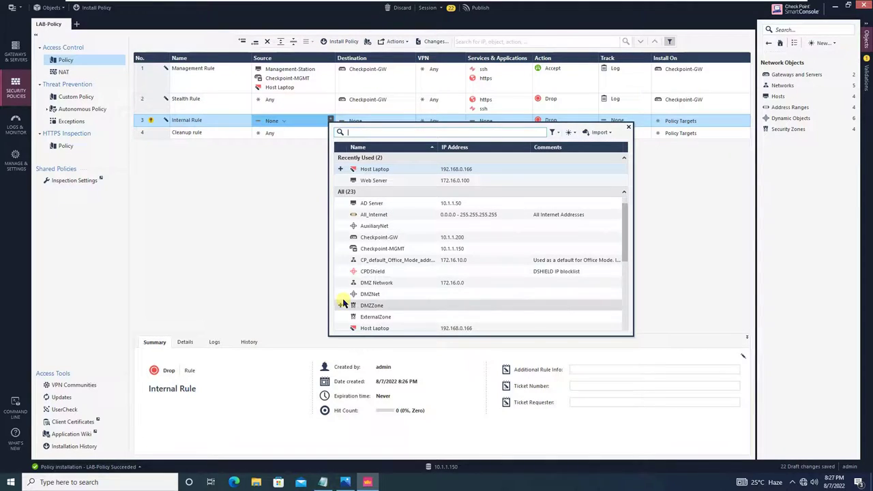
{"action": "type", "text": "10.1.1"}
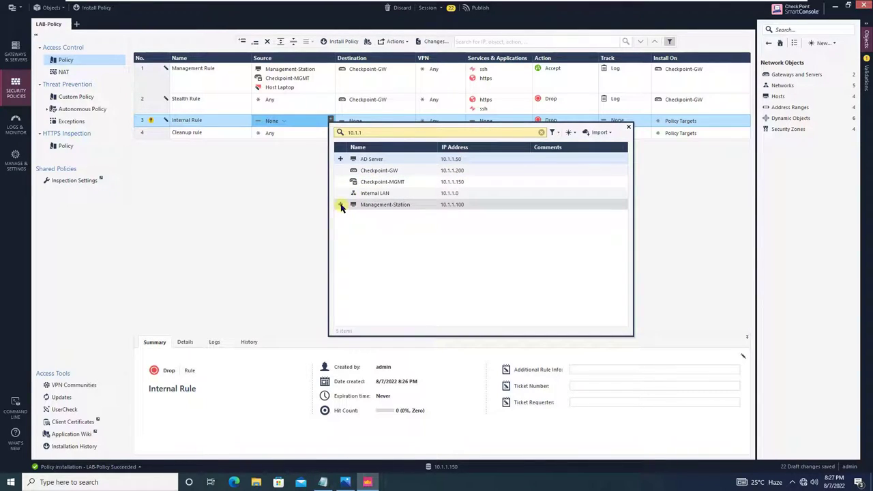
{"action": "left_click", "coordinate": [340, 205]}
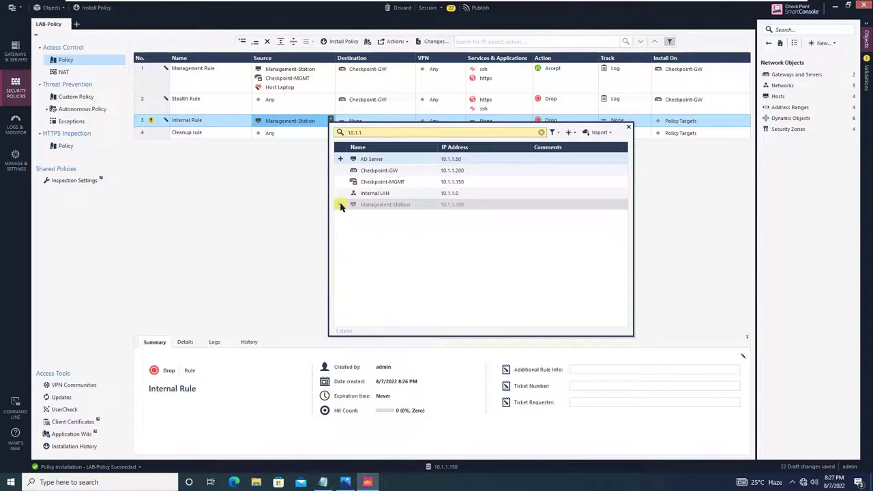
{"action": "left_click", "coordinate": [628, 128]}
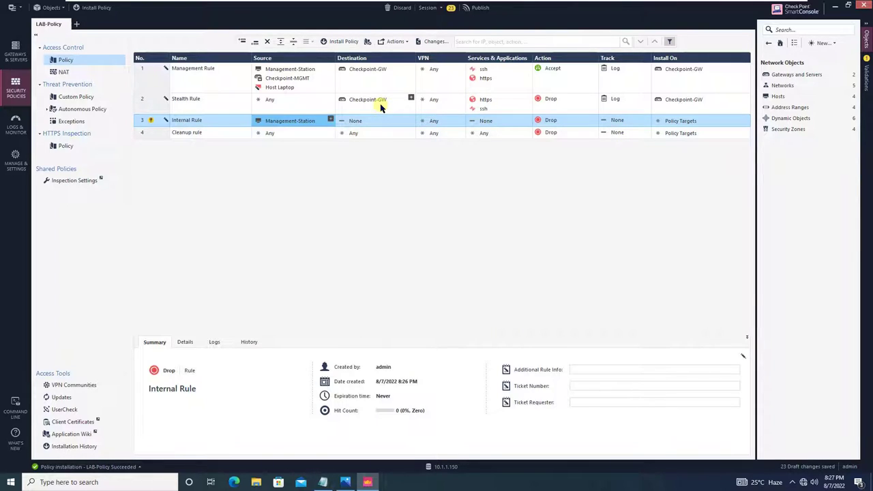
{"action": "left_click", "coordinate": [409, 120]}
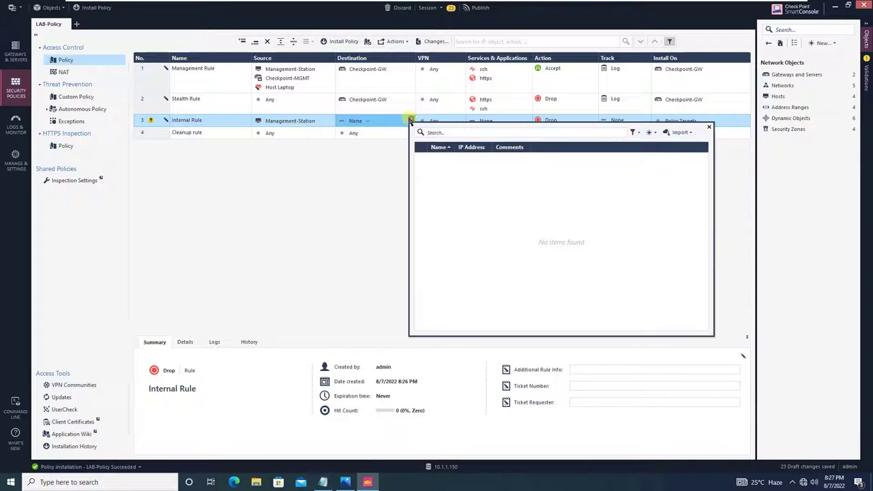
Set the Internal Rule's destination to All_Internet
{"action": "left_click", "coordinate": [461, 135]}
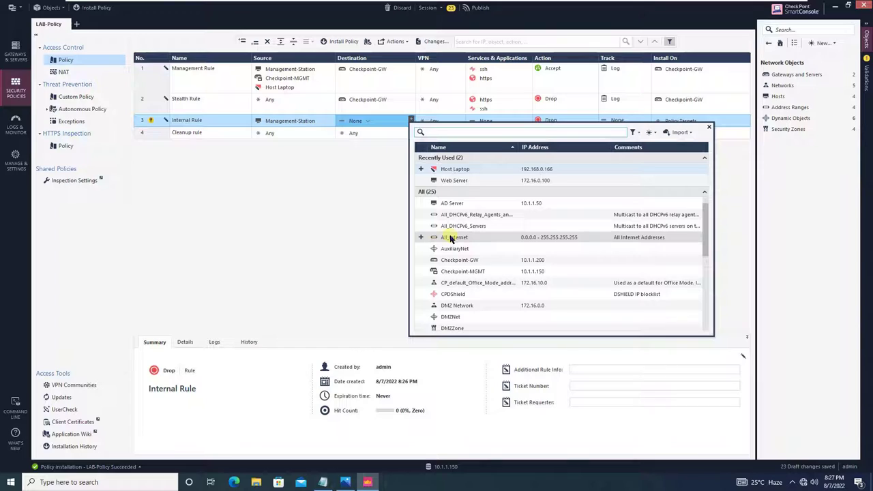
{"action": "left_click", "coordinate": [420, 237]}
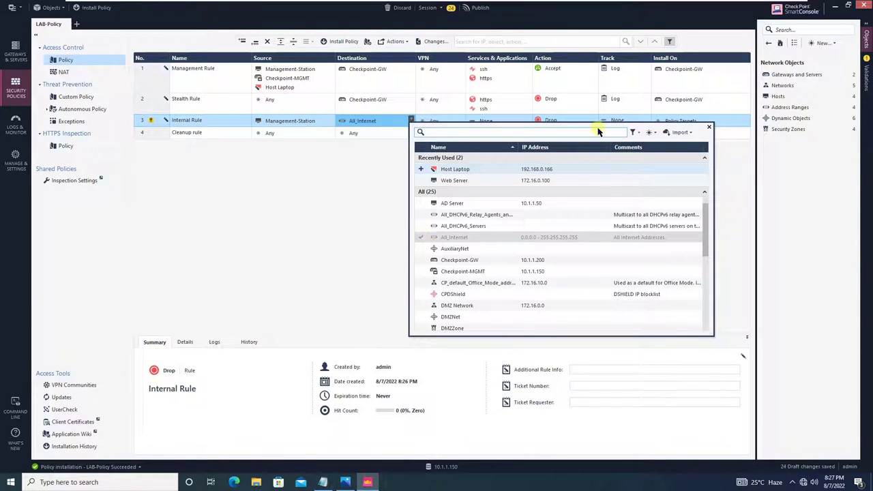
{"action": "left_click", "coordinate": [296, 194]}
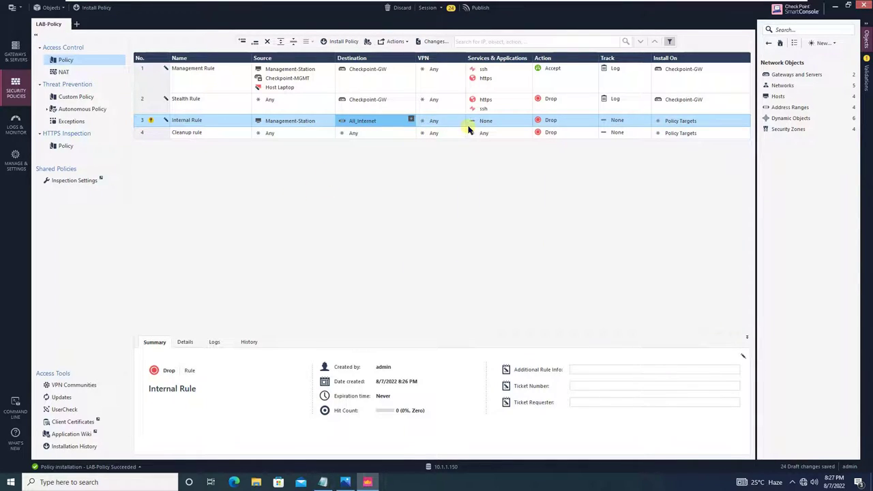
Add http, https and dns to the Internal Rule's services
{"action": "left_click", "coordinate": [528, 121]}
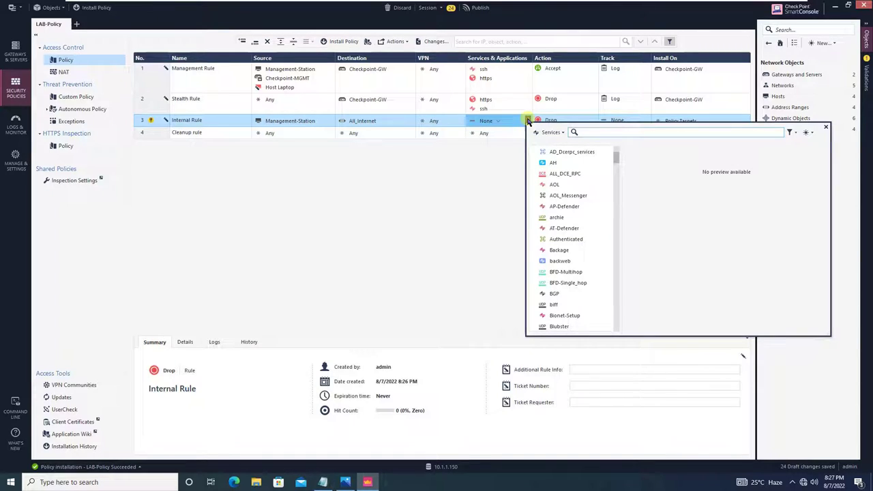
{"action": "type", "text": "http"}
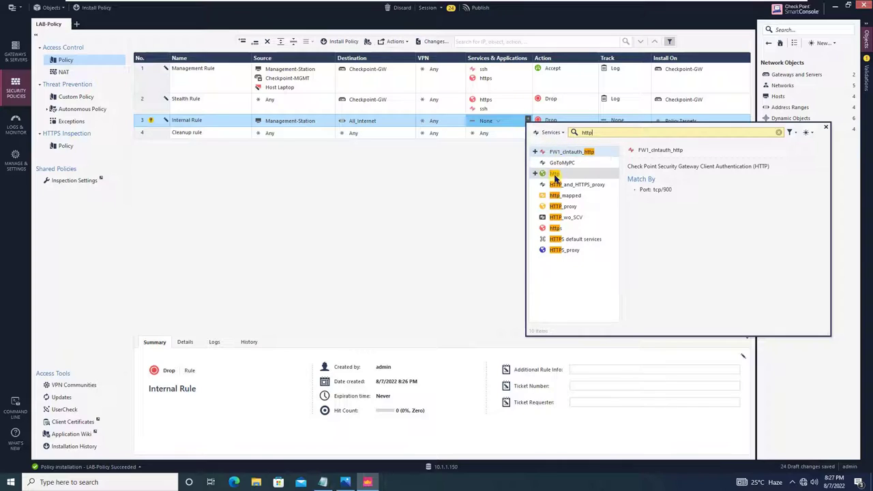
{"action": "left_click", "coordinate": [554, 176]}
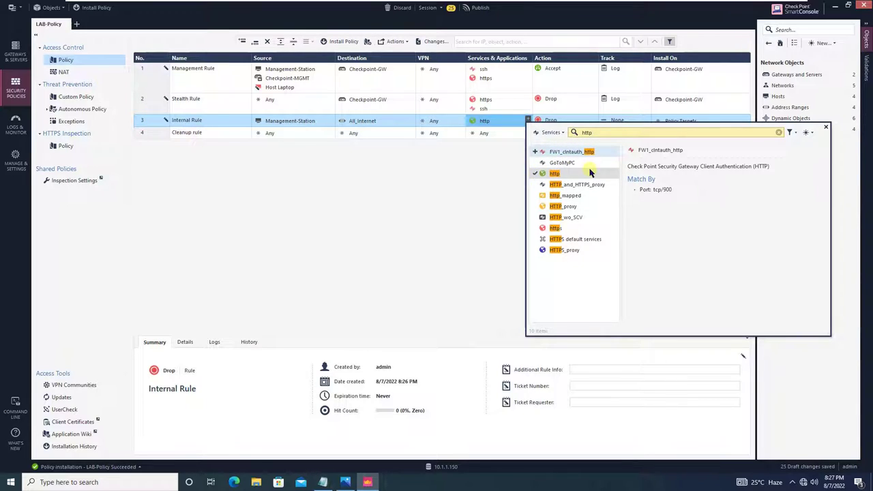
{"action": "type", "text": "s"}
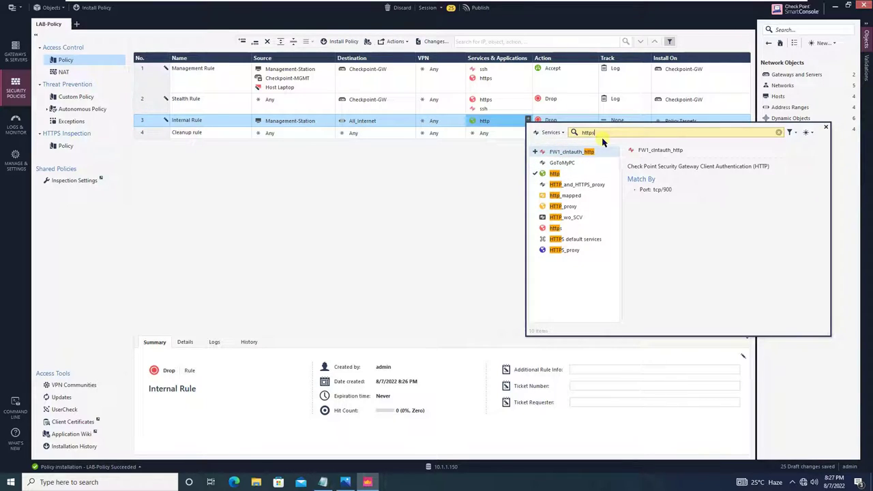
{"action": "left_click", "coordinate": [555, 175]}
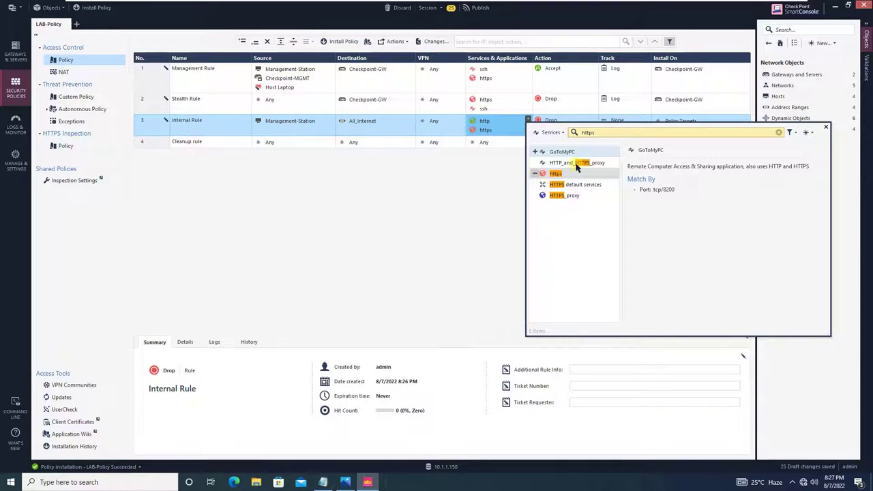
{"action": "double_click", "coordinate": [607, 135]}
{"action": "type", "text": "d"}
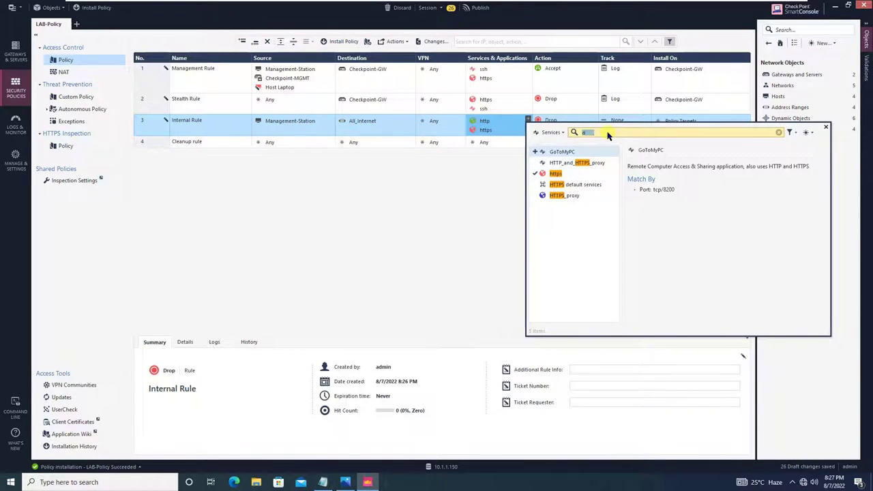
{"action": "type", "text": "ns"}
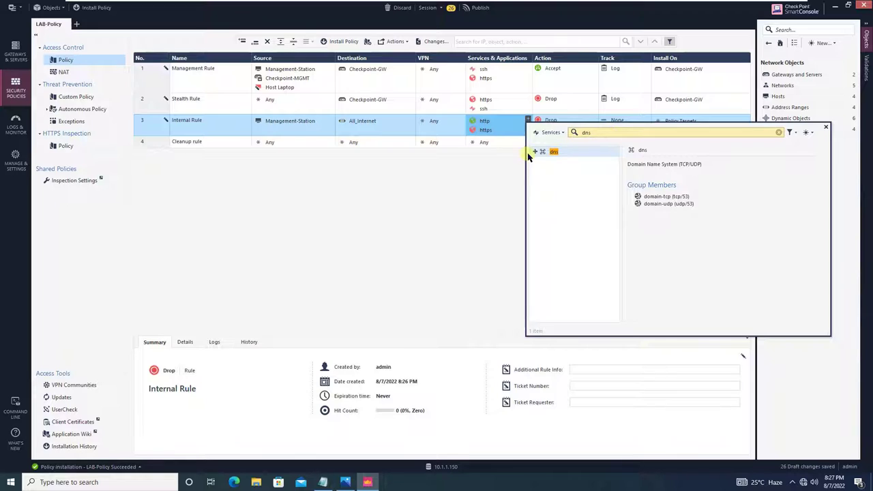
{"action": "left_click", "coordinate": [535, 151]}
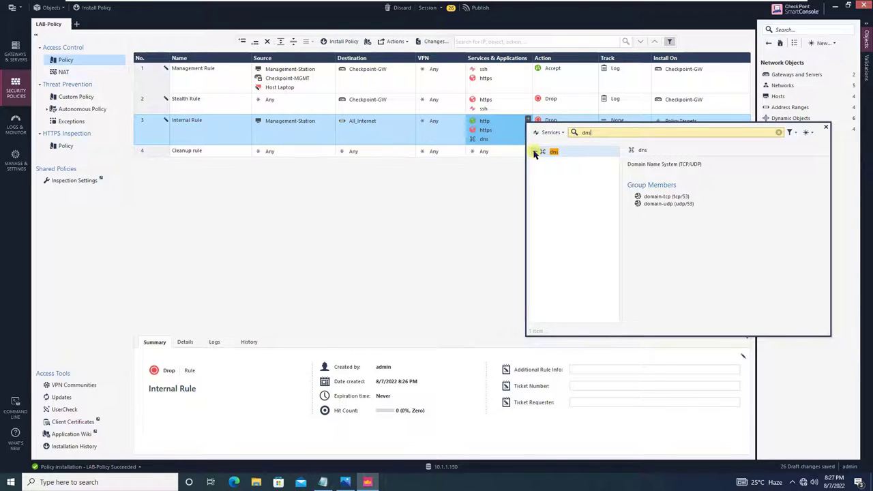
{"action": "left_click", "coordinate": [823, 128]}
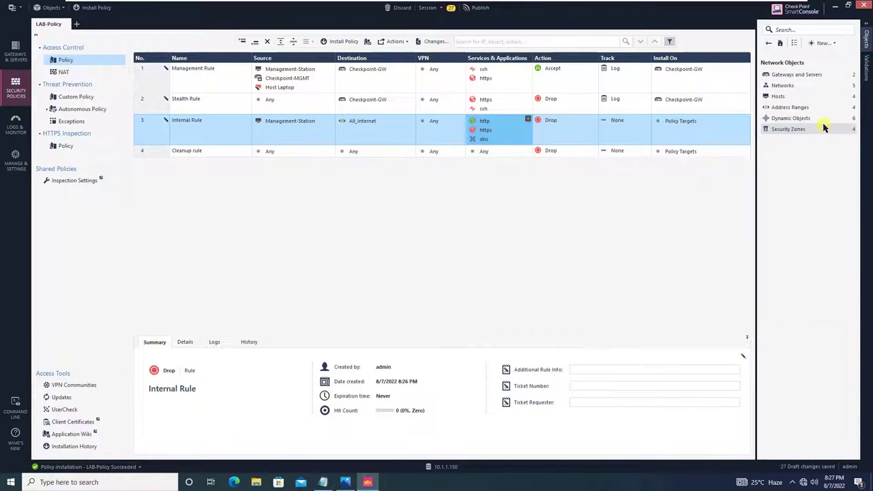
Set the Internal Rule to Accept with Log tracking, installed on Checkpoint-GW
{"action": "left_click", "coordinate": [553, 129]}
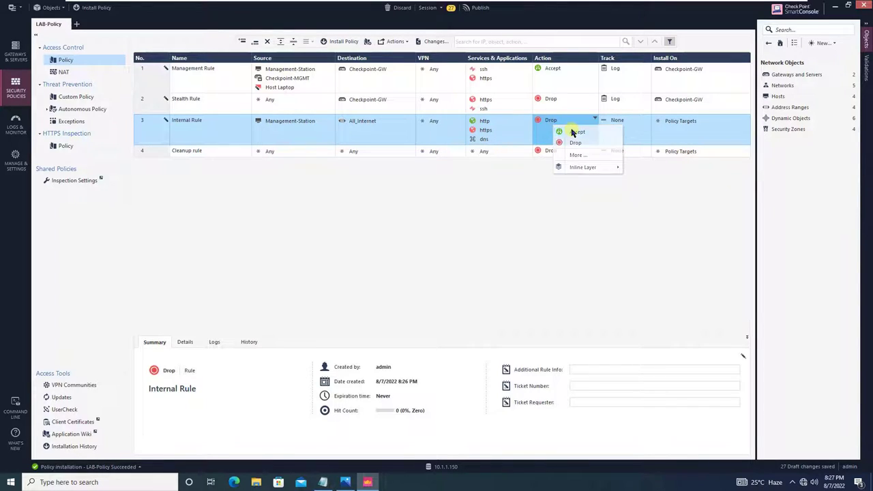
{"action": "left_click", "coordinate": [571, 132]}
{"action": "left_click", "coordinate": [623, 122]}
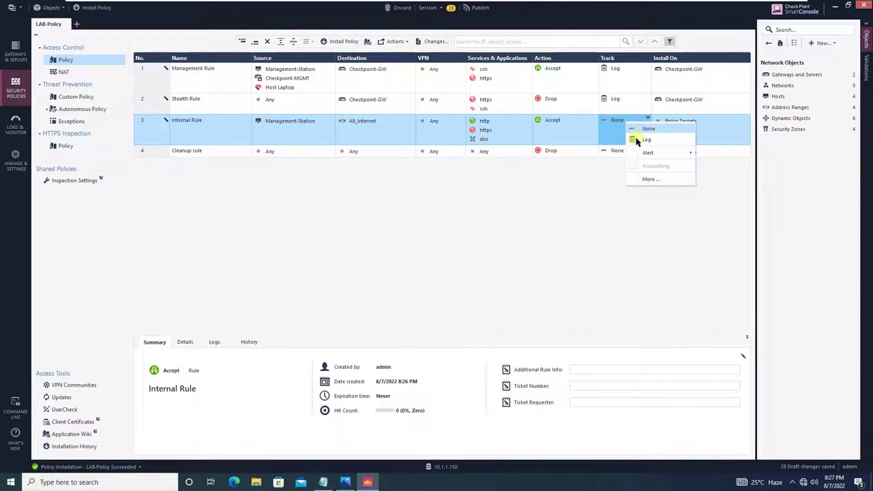
{"action": "left_click", "coordinate": [643, 141]}
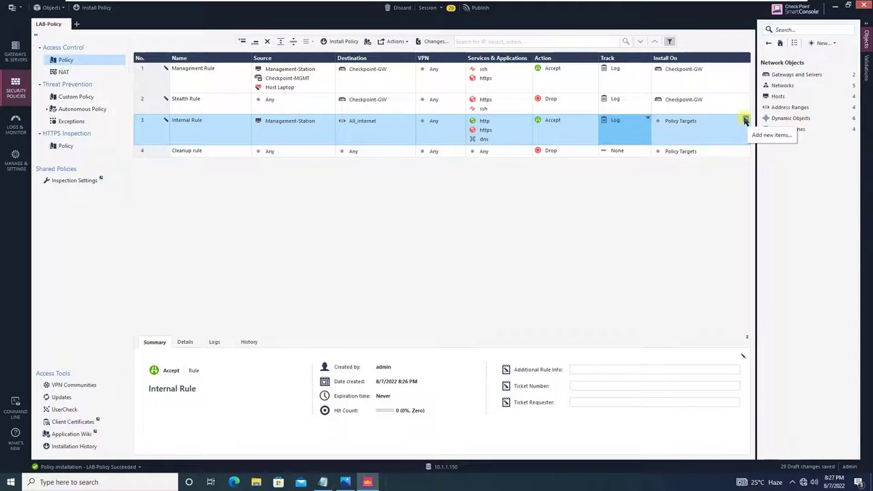
{"action": "left_click", "coordinate": [745, 120]}
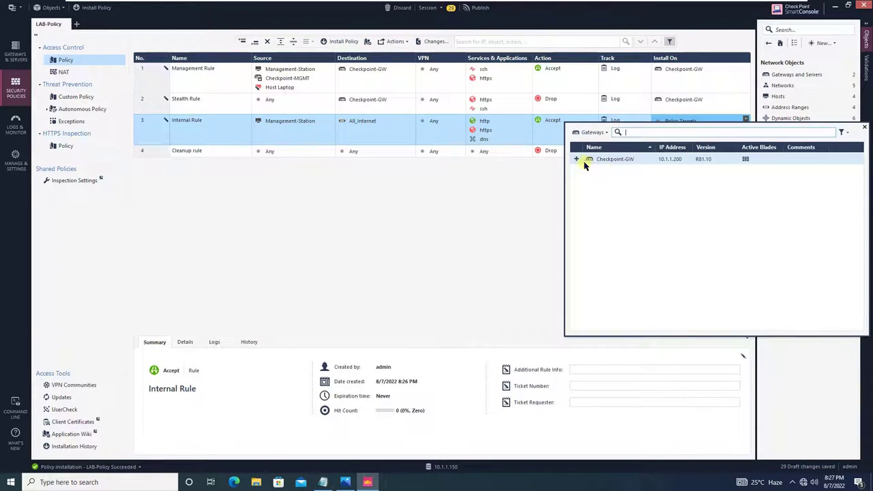
{"action": "left_click", "coordinate": [576, 161]}
{"action": "left_click", "coordinate": [863, 128]}
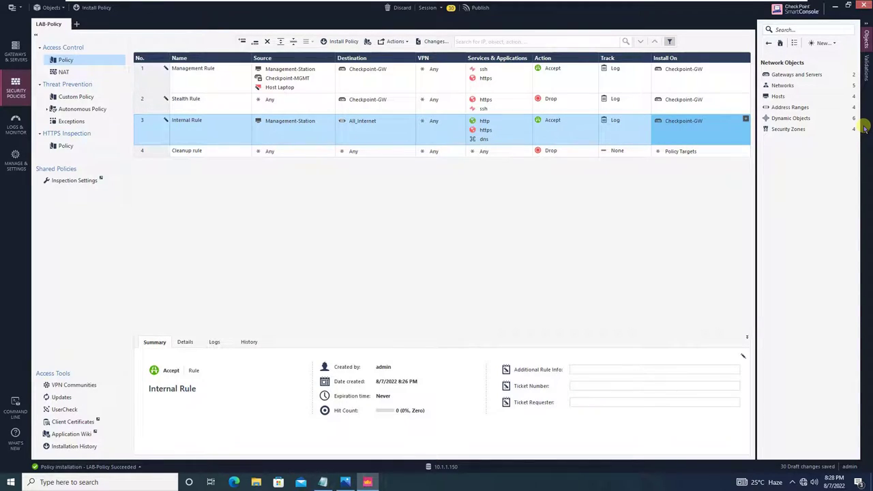
Set the Cleanup rule's Track to Log and its Install On to Checkpoint-GW
{"action": "left_click", "coordinate": [143, 75]}
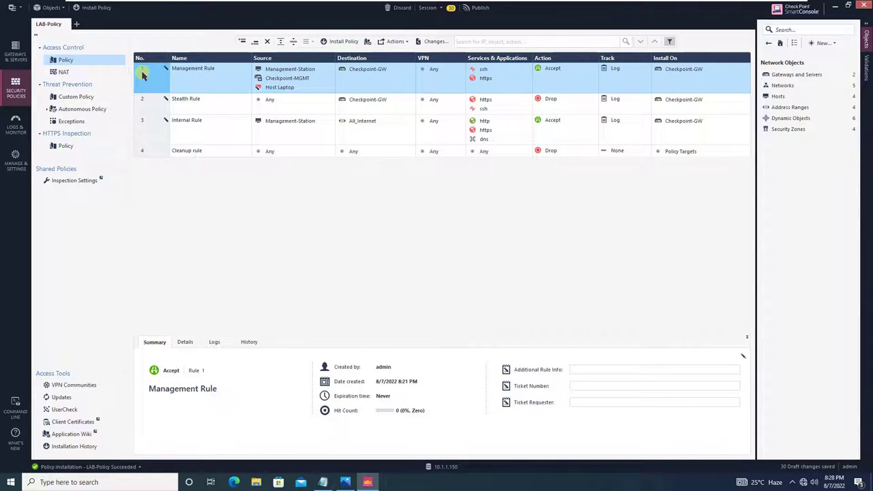
{"action": "left_click", "coordinate": [181, 150]}
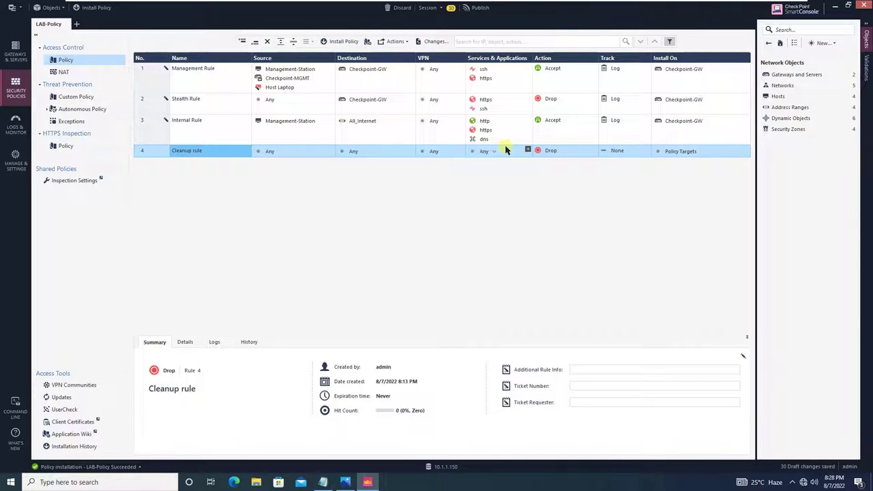
{"action": "left_click", "coordinate": [644, 150]}
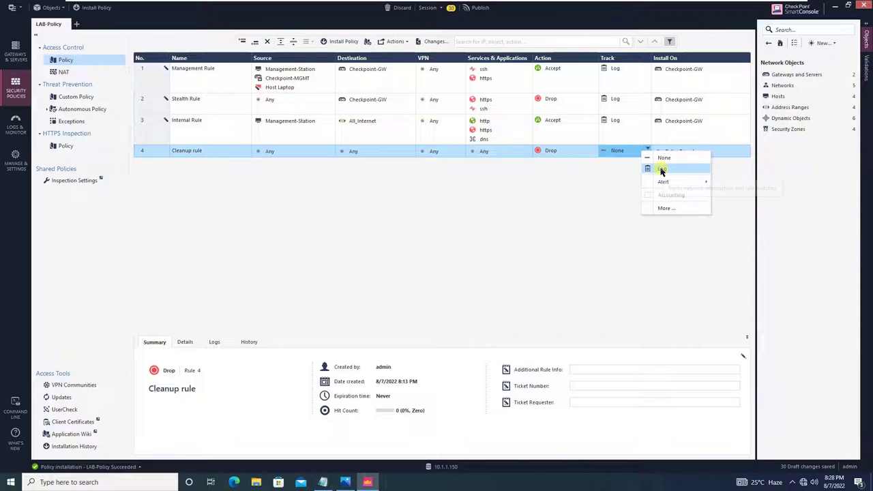
{"action": "left_click", "coordinate": [660, 170]}
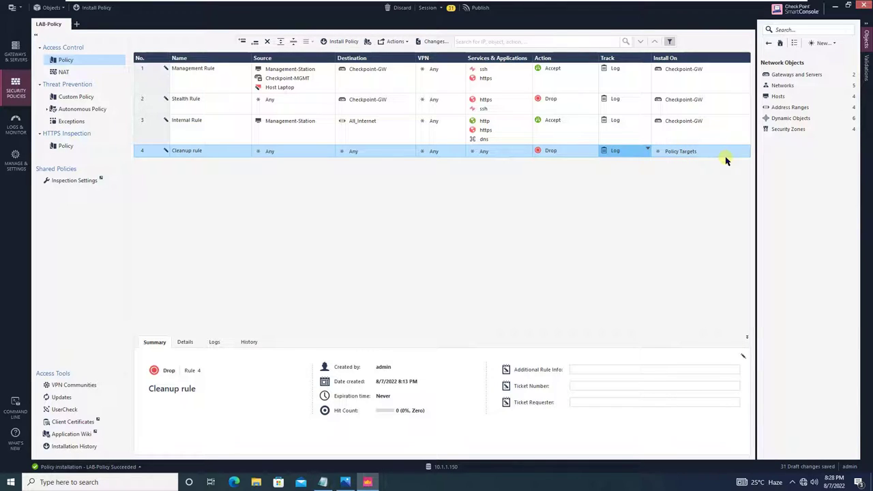
{"action": "left_click", "coordinate": [745, 150]}
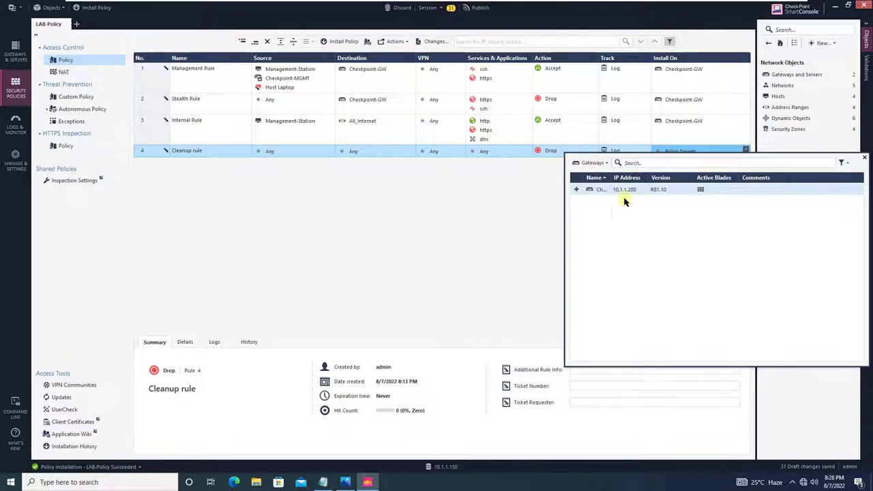
{"action": "left_click", "coordinate": [576, 190]}
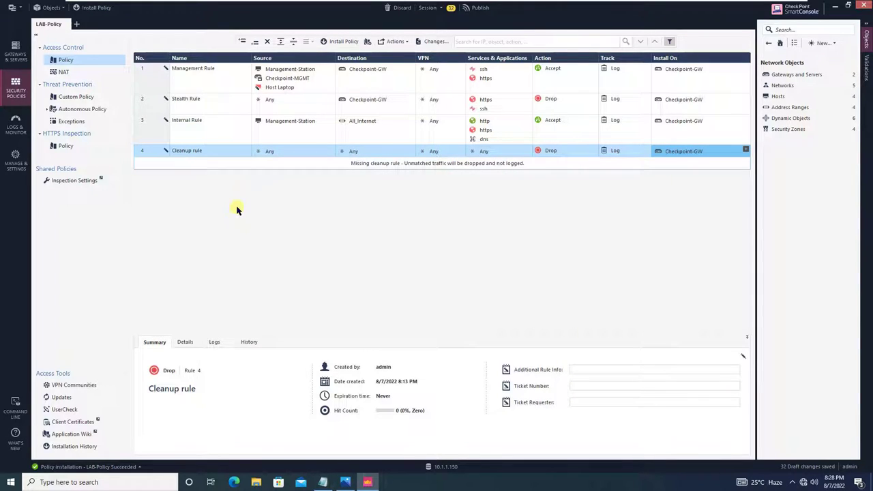
{"action": "left_click", "coordinate": [151, 79]}
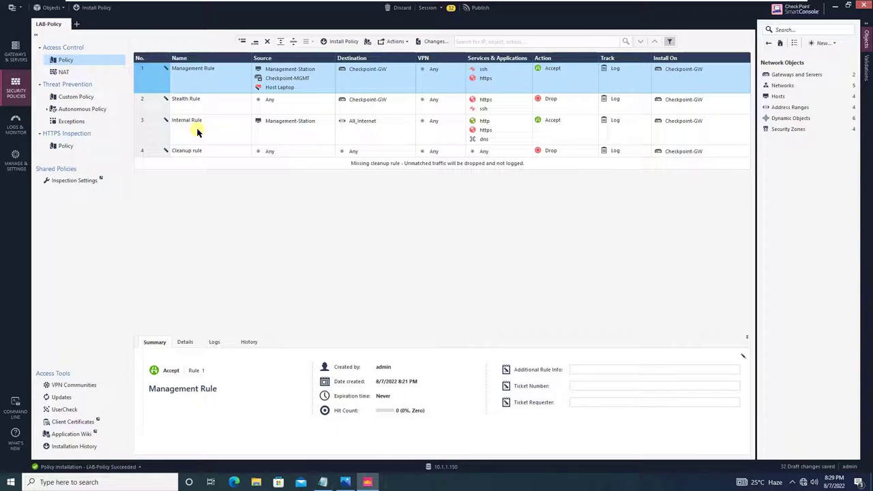
Add a section title 'Management Rules' above rule 1
{"action": "right_click", "coordinate": [143, 77]}
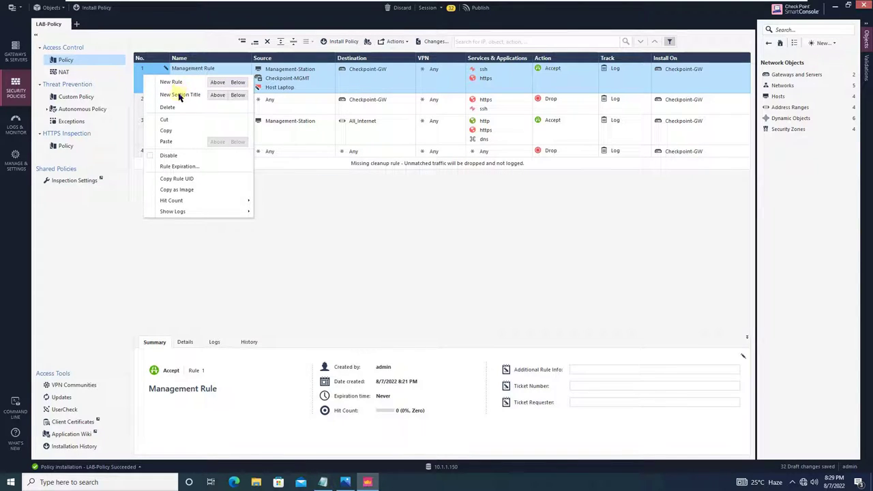
{"action": "left_click", "coordinate": [218, 96]}
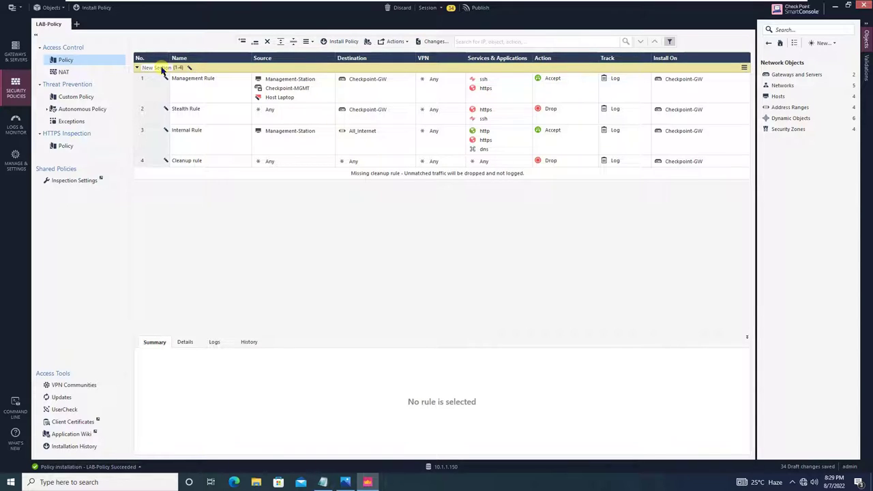
{"action": "double_click", "coordinate": [162, 68]}
{"action": "type", "text": "Management Ru"}
{"action": "key", "text": "BackSpace"}
{"action": "key", "text": "BackSpace"}
{"action": "type", "text": "Rules"}
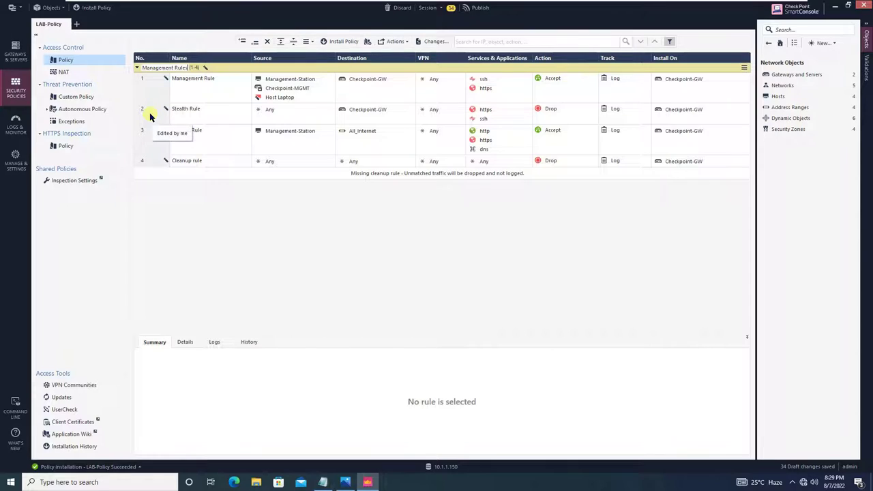
{"action": "left_click", "coordinate": [144, 134]}
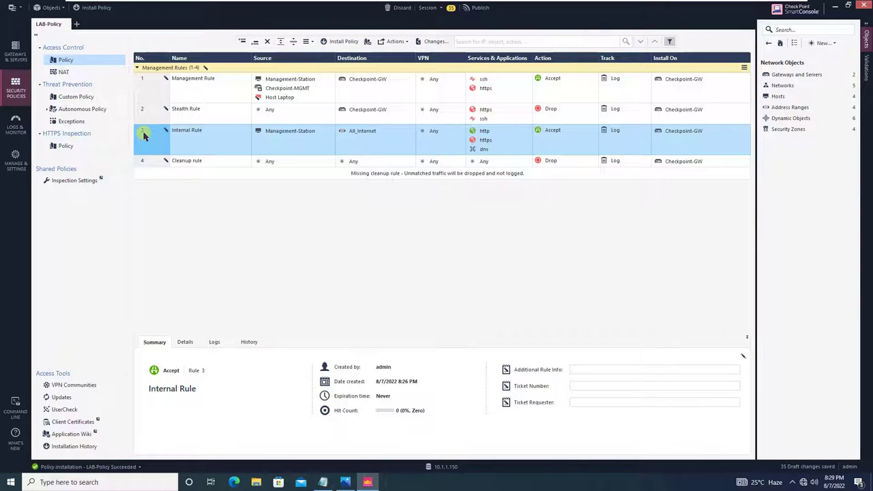
Add a section title 'Internet Access' above rule 3
{"action": "right_click", "coordinate": [144, 135]}
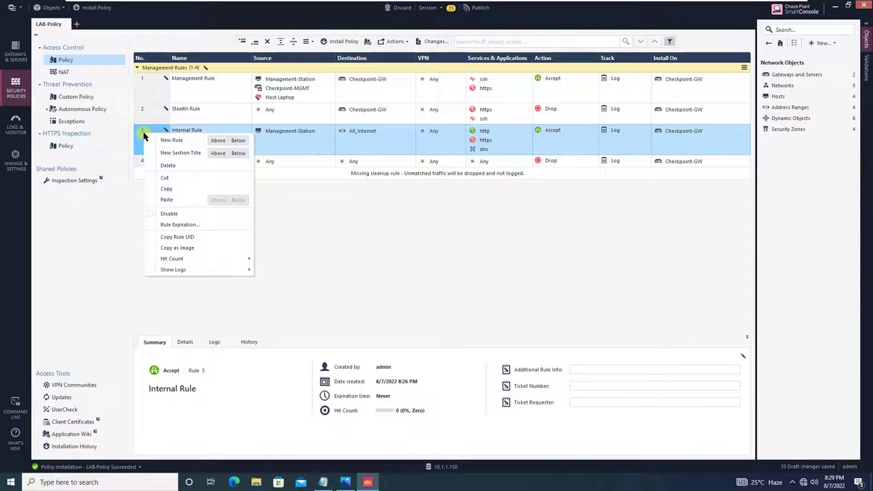
{"action": "left_click", "coordinate": [215, 155]}
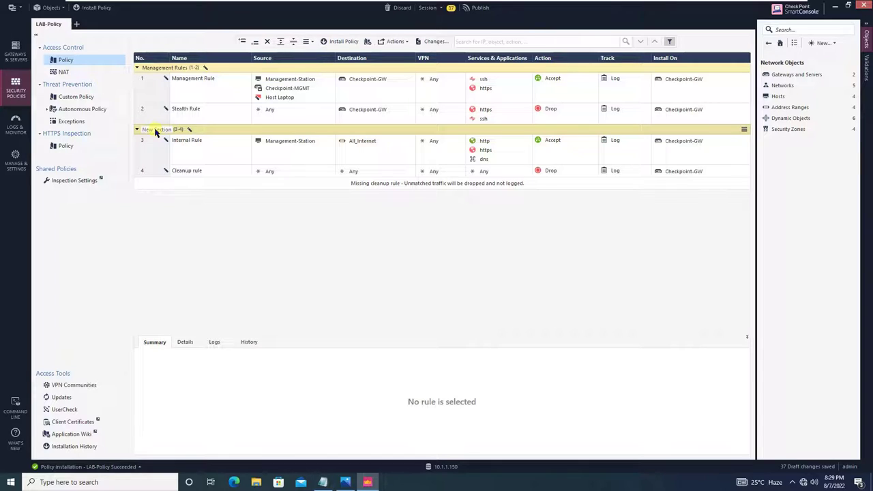
{"action": "double_click", "coordinate": [155, 130]}
{"action": "type", "text": "Internal"}
{"action": "key", "text": "Return"}
{"action": "type", "text": "ccess"}
{"action": "left_click", "coordinate": [148, 171]}
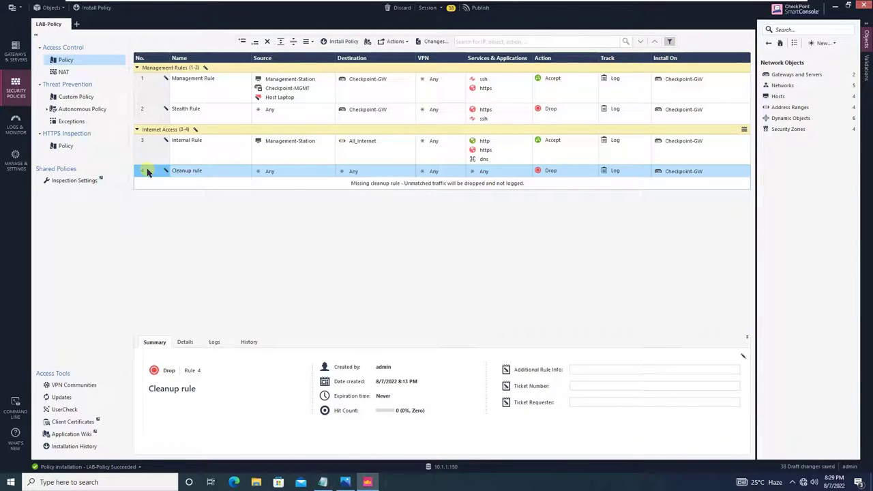
Add a section title 'Implicit Deny' above the Cleanup rule (rule 4)
{"action": "right_click", "coordinate": [147, 171]}
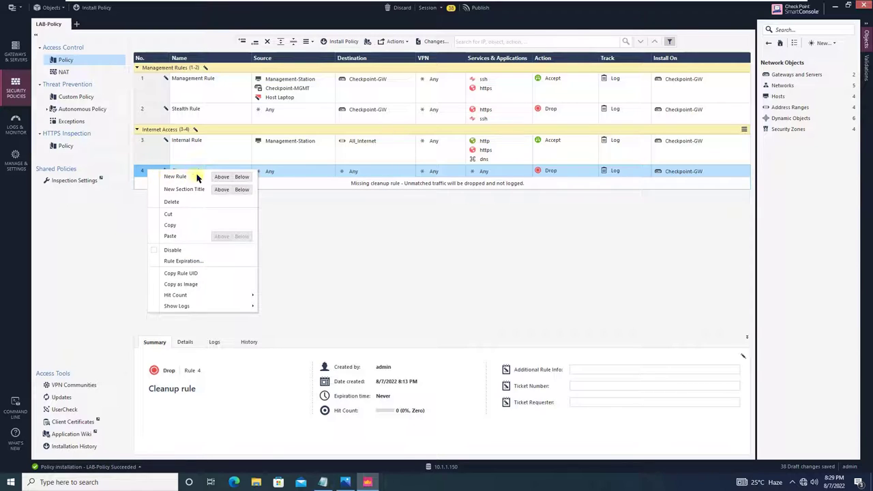
{"action": "left_click", "coordinate": [222, 190]}
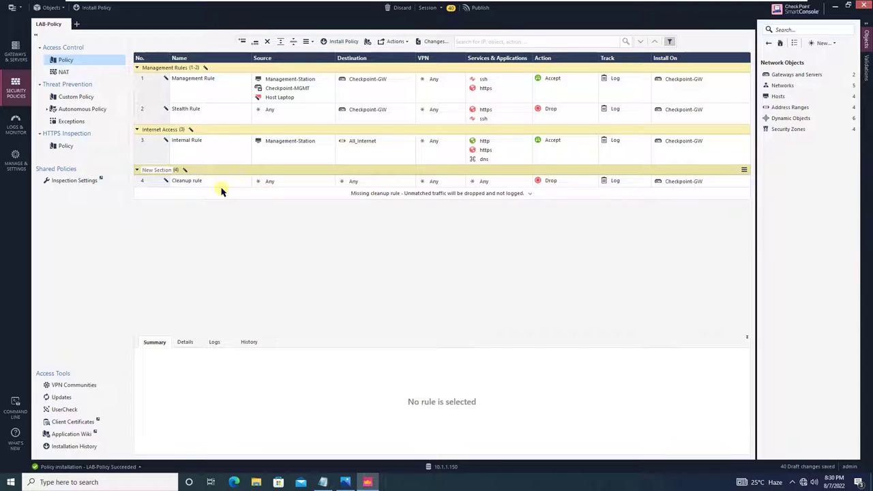
{"action": "type", "text": "Implicit Deny"}
{"action": "key", "text": "Return"}
Publish the 41 draft LAB-Policy changes, keeping the default session name
{"action": "left_click", "coordinate": [214, 182]}
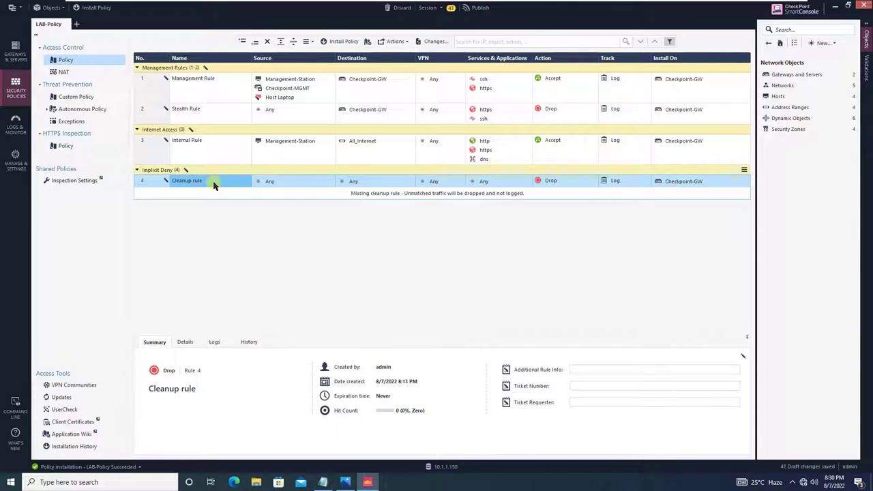
{"action": "left_click", "coordinate": [481, 9]}
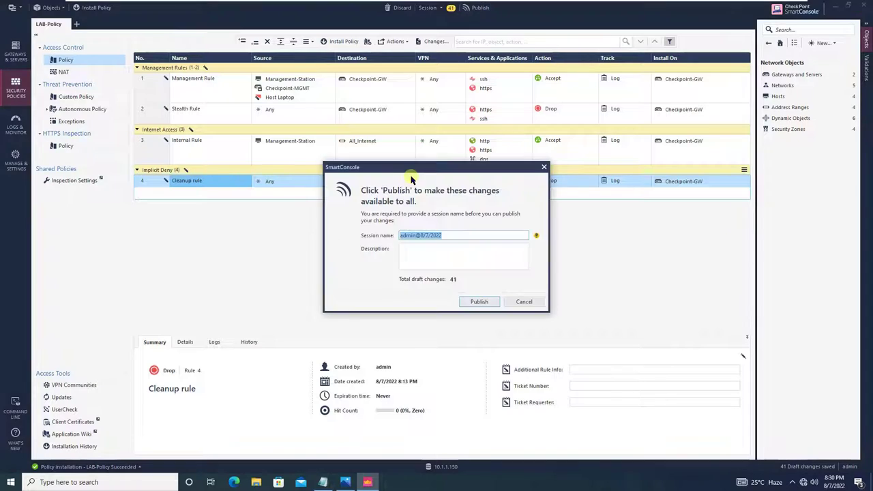
{"action": "left_click", "coordinate": [480, 302]}
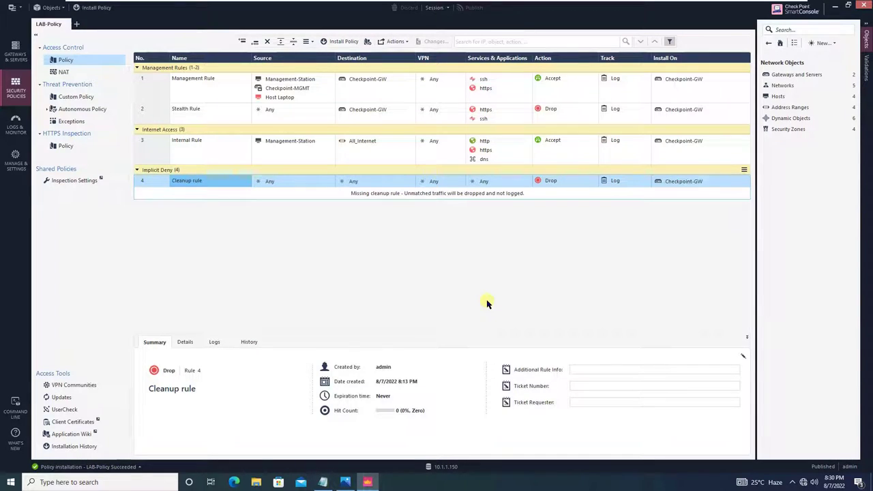
Log into the Checkpoint-GW VM console as admin
{"action": "mouse_move", "coordinate": [747, 3]}
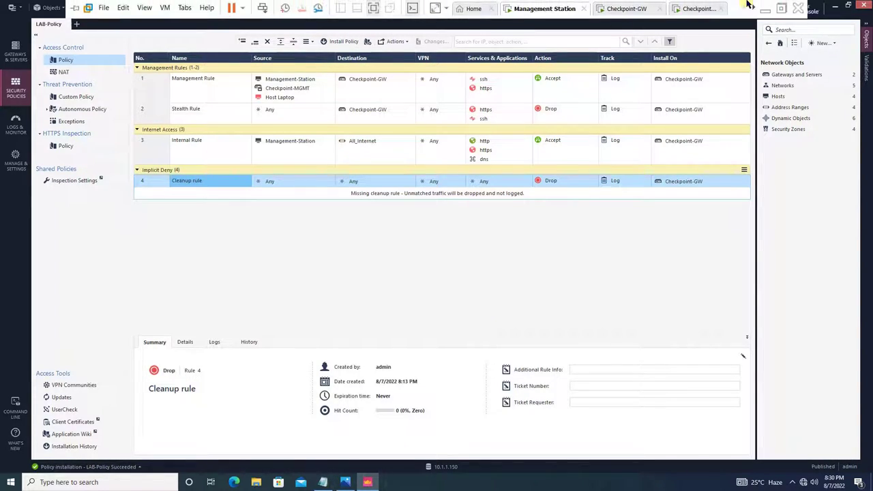
{"action": "left_click", "coordinate": [622, 9]}
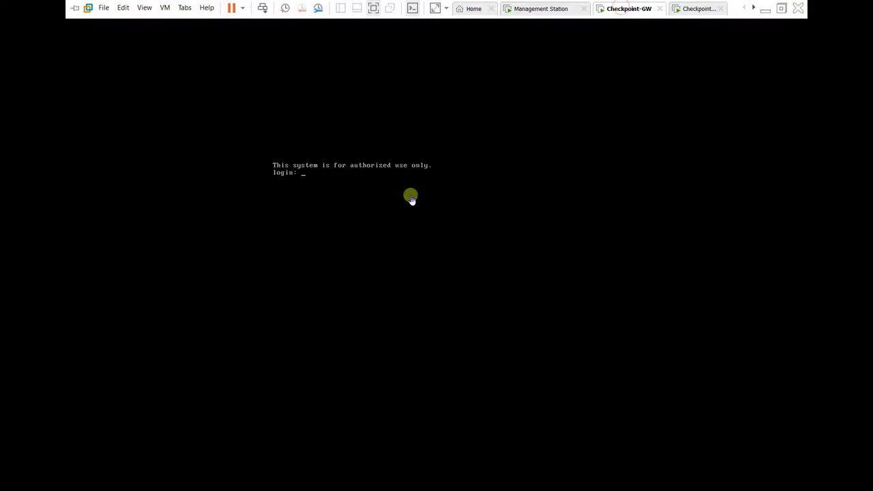
{"action": "type", "text": "admin"}
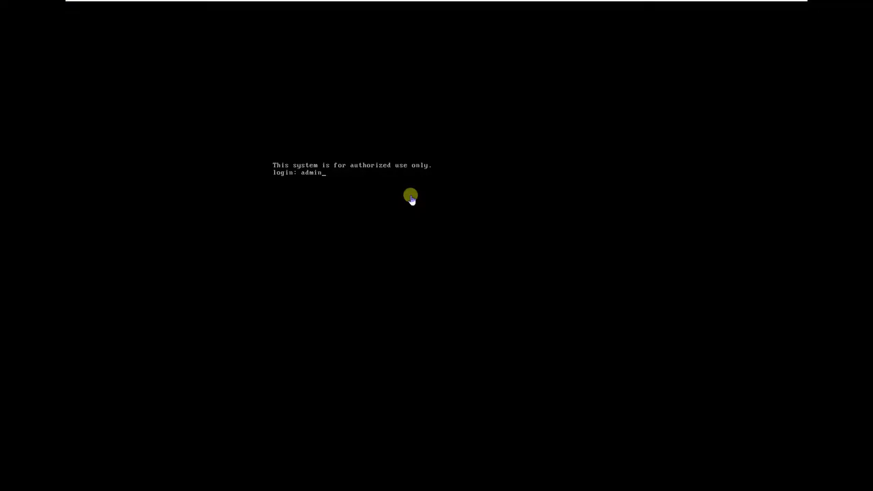
{"action": "key", "text": "Return"}
{"action": "key", "text": "Return"}
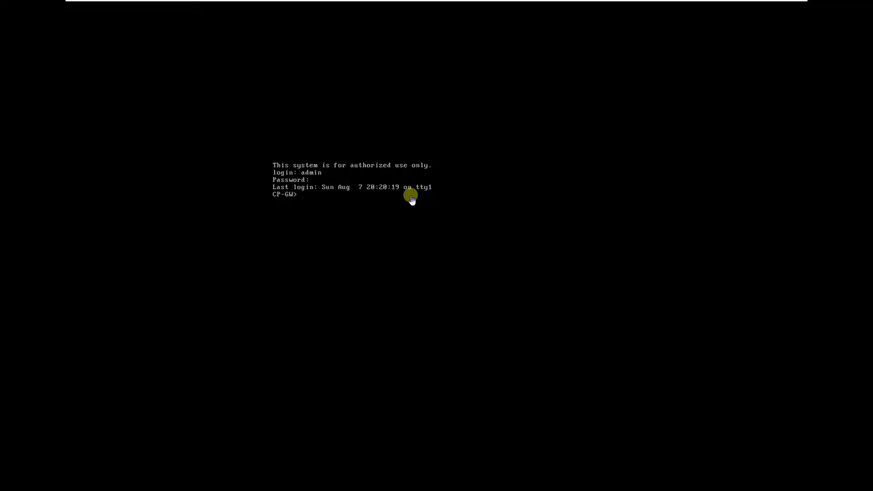
Run 'fw fetch 10.1.1.150', confirm LAB-Policy with 'fw stat', then return to Management Station
{"action": "type", "text": "fw sta"}
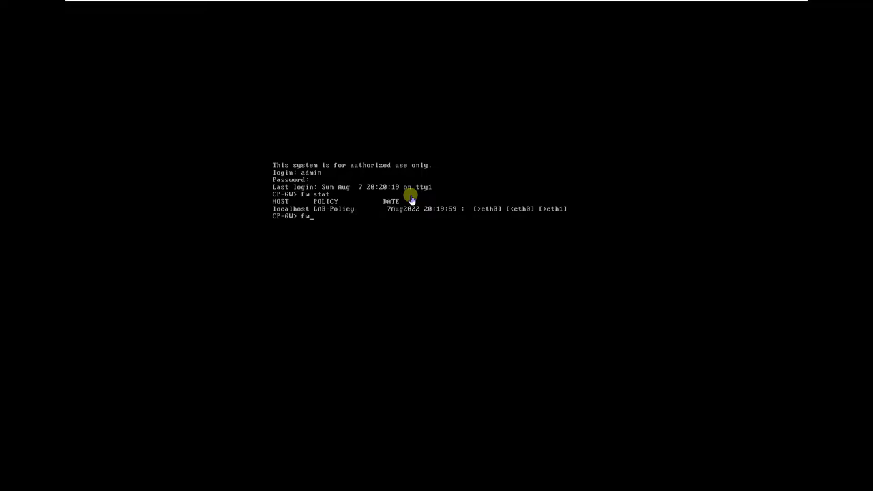
{"action": "type", "text": "tch"}
{"action": "key", "text": "Delete"}
{"action": "key", "text": "BackSpace"}
{"action": "key", "text": "BackSpace"}
{"action": "key", "text": "BackSpace"}
{"action": "key", "text": "BackSpace"}
{"action": "key", "text": "BackSpace"}
{"action": "type", "text": "10.1.1.150"}
{"action": "key", "text": "Return"}
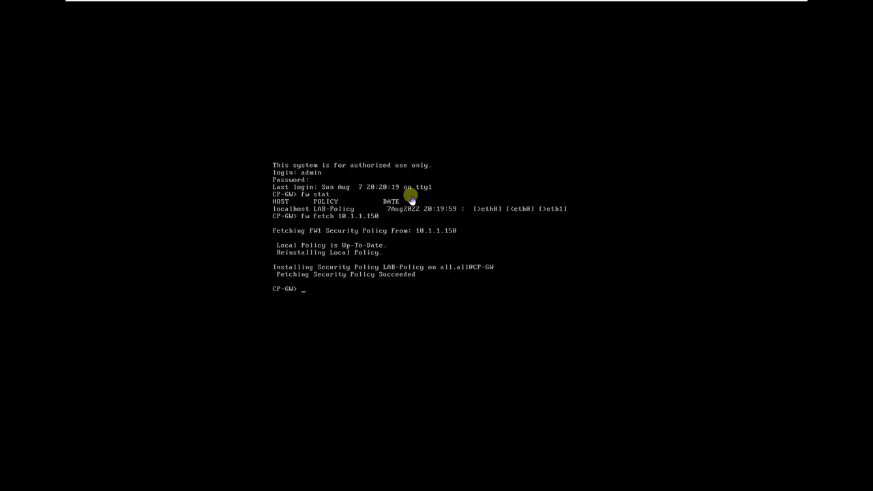
{"action": "type", "text": "fw stat"}
{"action": "key", "text": "Return"}
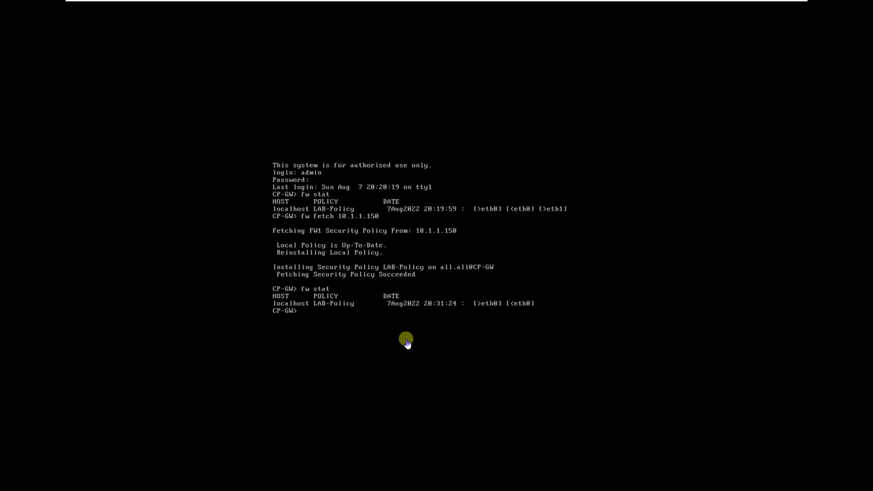
{"action": "mouse_move", "coordinate": [609, 5]}
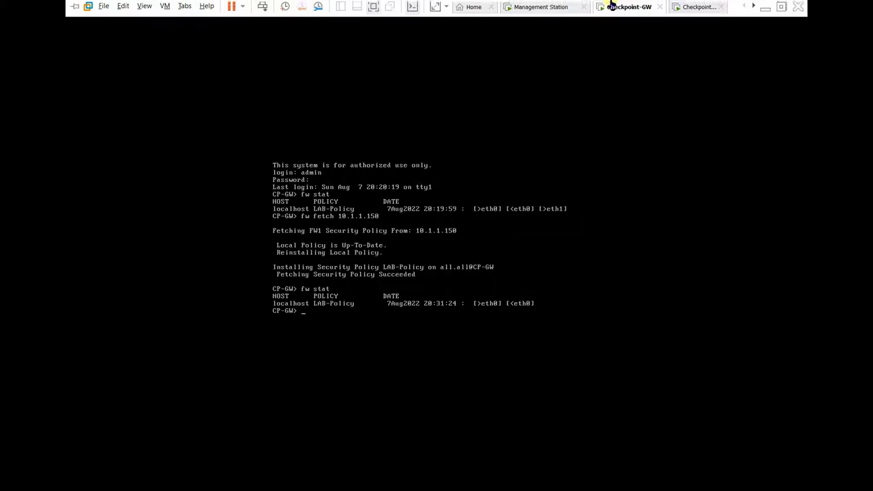
{"action": "left_click", "coordinate": [549, 8]}
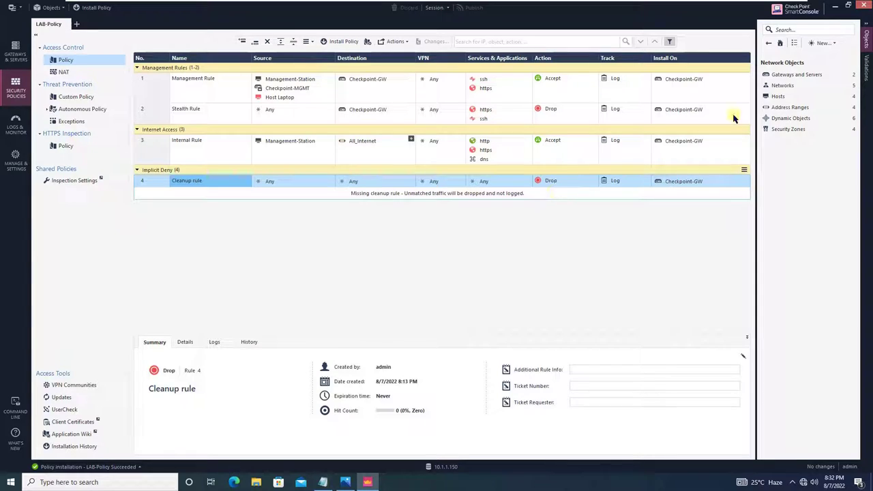
Minimize SmartConsole after confirming the LAB-Policy installation succeeded
{"action": "left_click", "coordinate": [835, 8]}
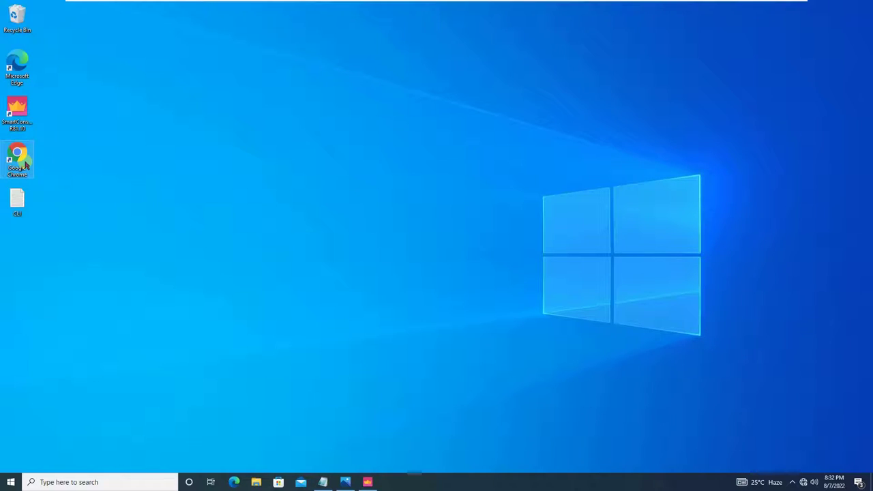
{"action": "double_click", "coordinate": [25, 164]}
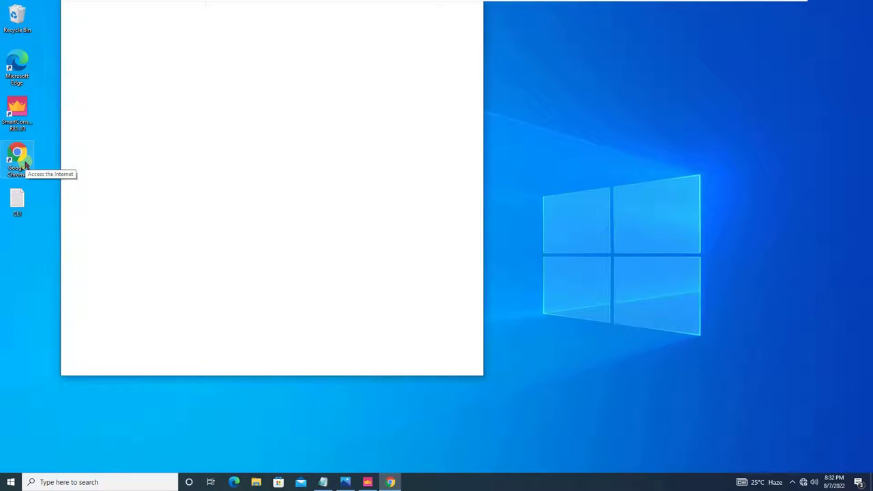
{"action": "mouse_move", "coordinate": [328, 2]}
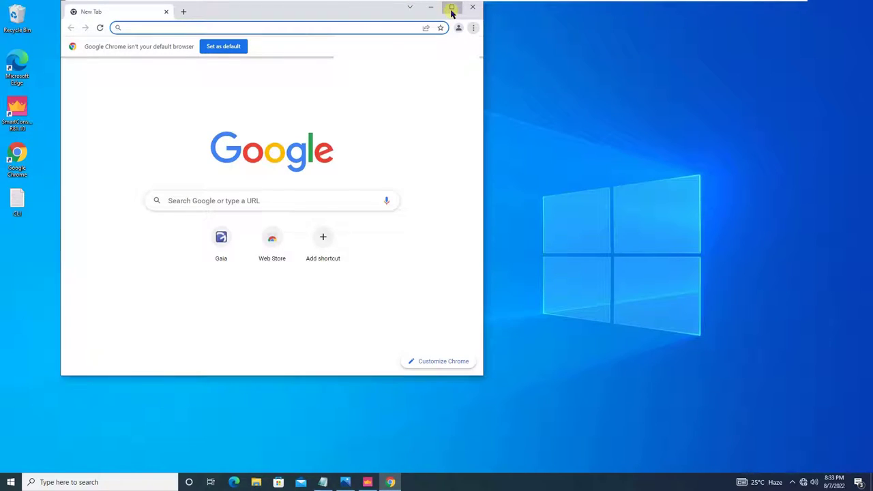
{"action": "left_click", "coordinate": [450, 8]}
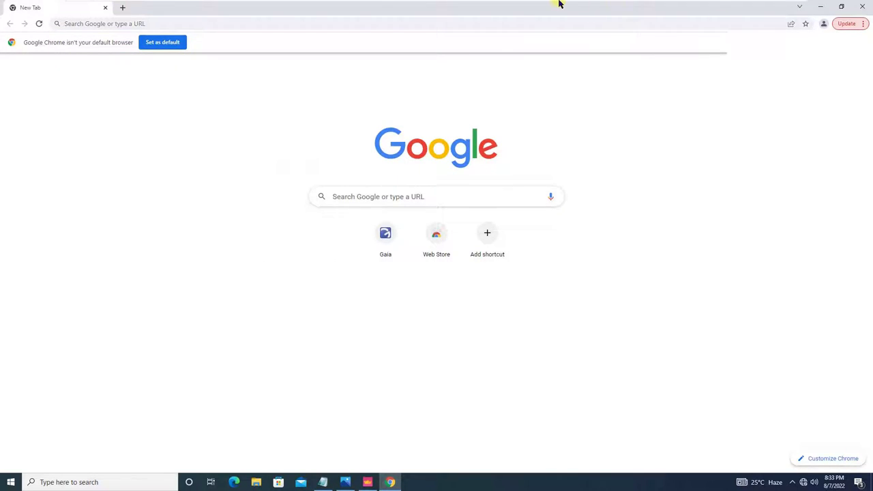
{"action": "left_click", "coordinate": [537, 23]}
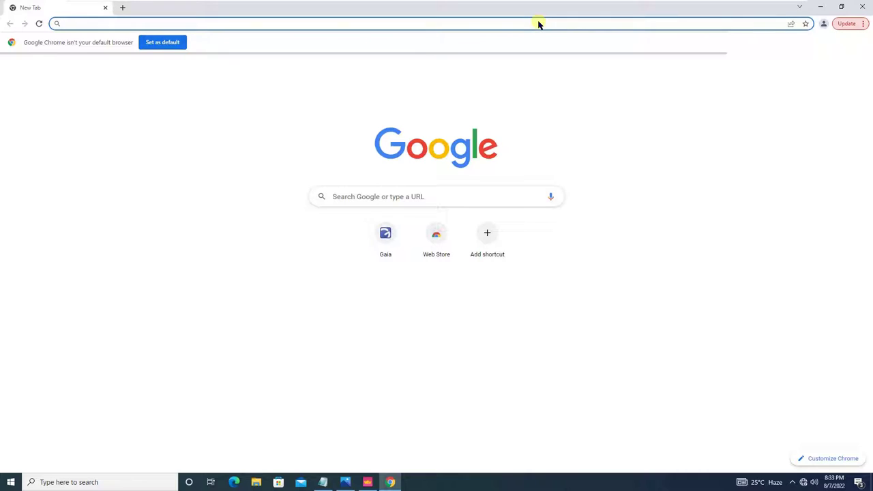
{"action": "type", "text": "https://"}
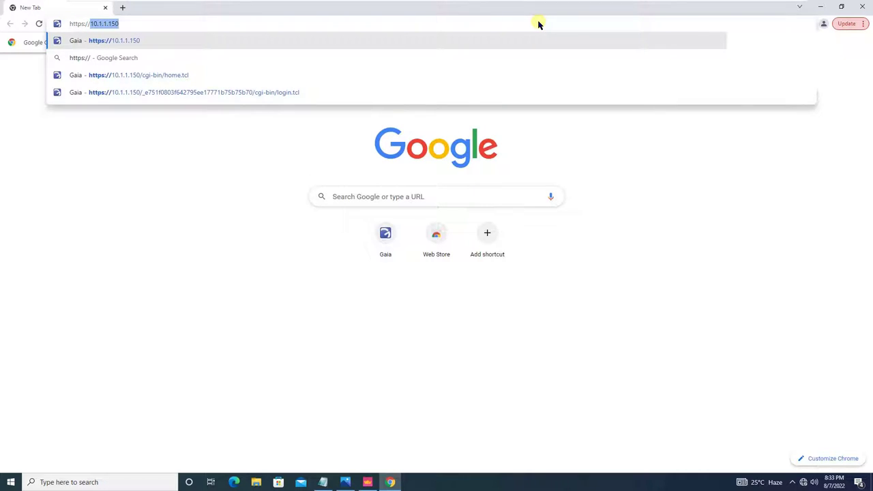
{"action": "type", "text": "10.1."}
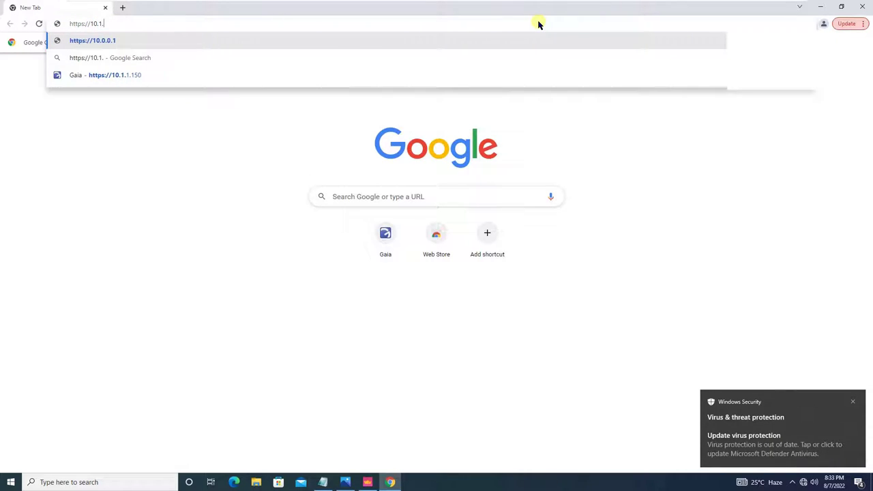
{"action": "type", "text": "1.200"}
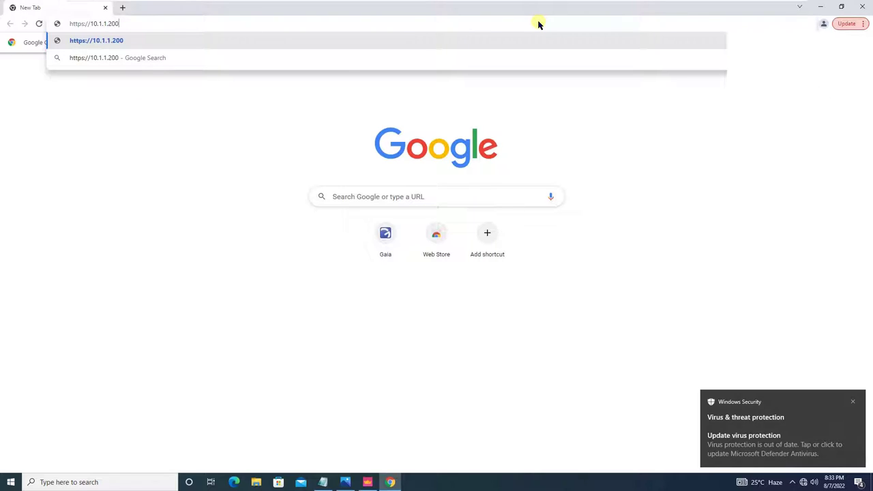
{"action": "key", "text": "Return"}
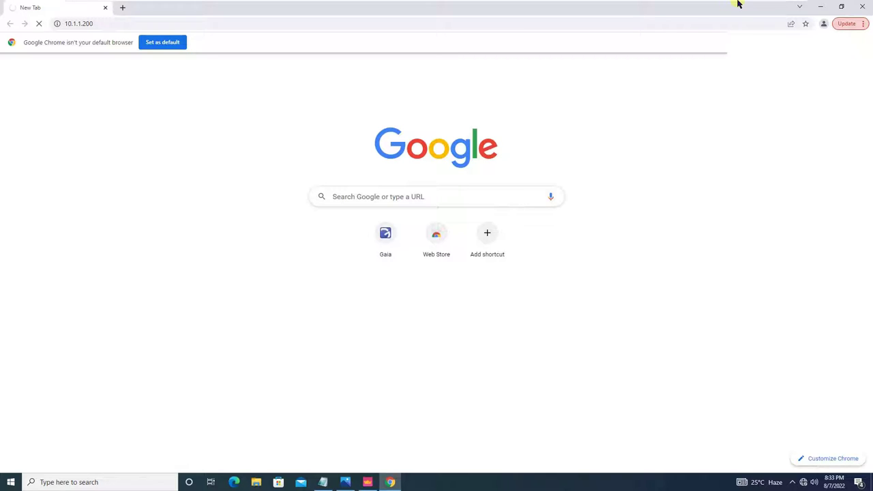
Exit and re-enter the VM's full-screen view, back on the Management Station VM
{"action": "mouse_move", "coordinate": [737, 2]}
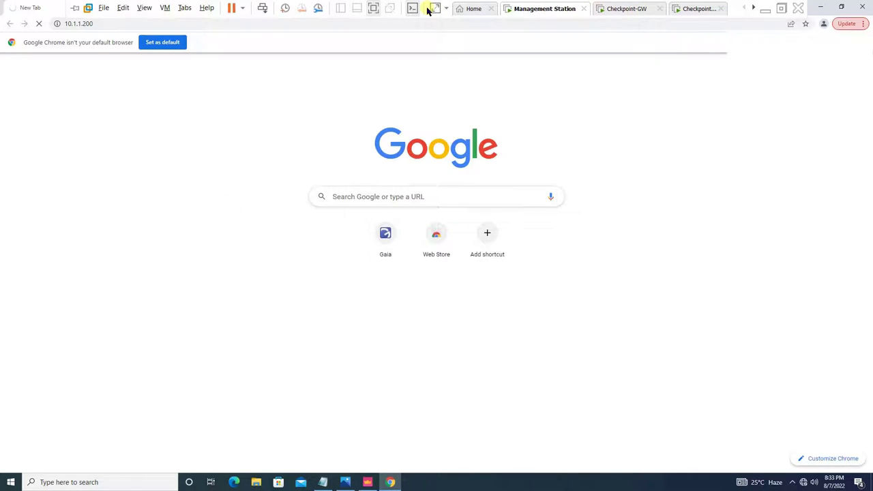
{"action": "left_click", "coordinate": [375, 10]}
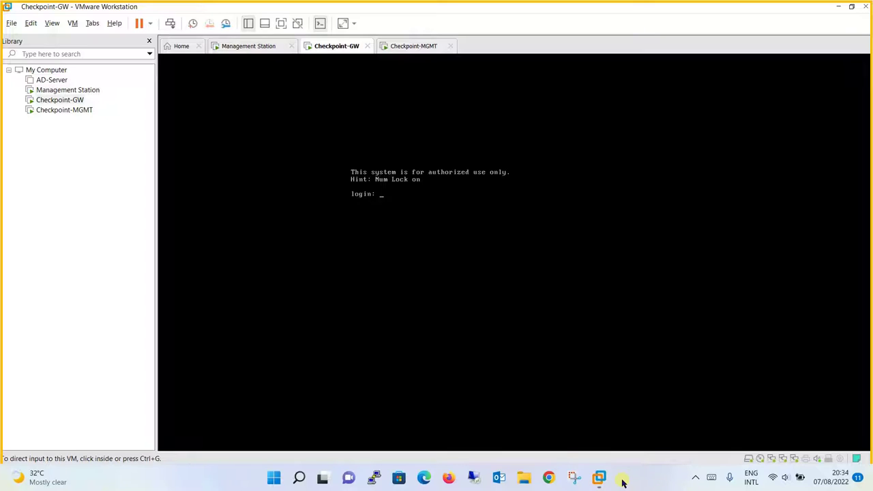
{"action": "left_click", "coordinate": [281, 22]}
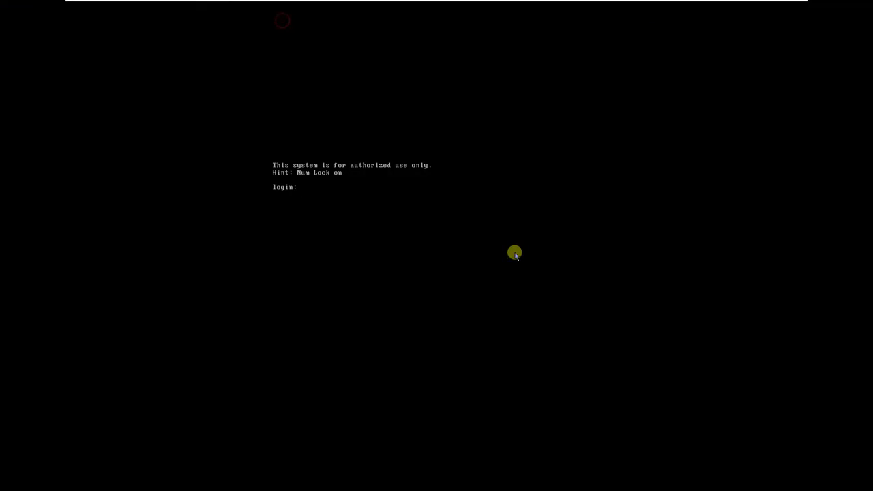
{"action": "mouse_move", "coordinate": [503, 6]}
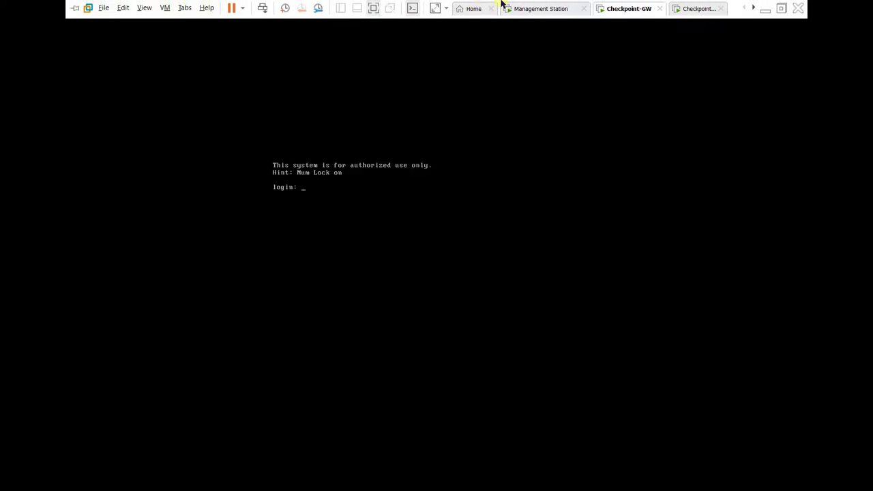
{"action": "left_click", "coordinate": [536, 8]}
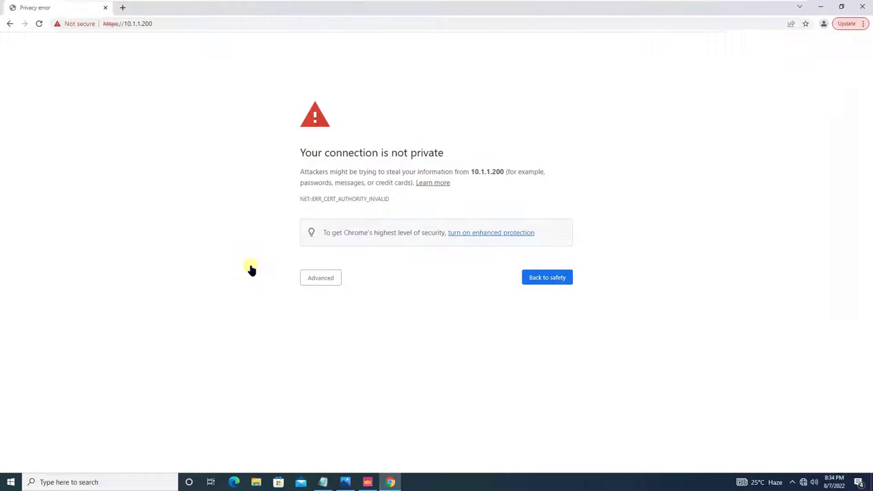
Proceed past the certificate warning and log into Gaia Portal as admin with the account password
{"action": "left_click", "coordinate": [328, 280]}
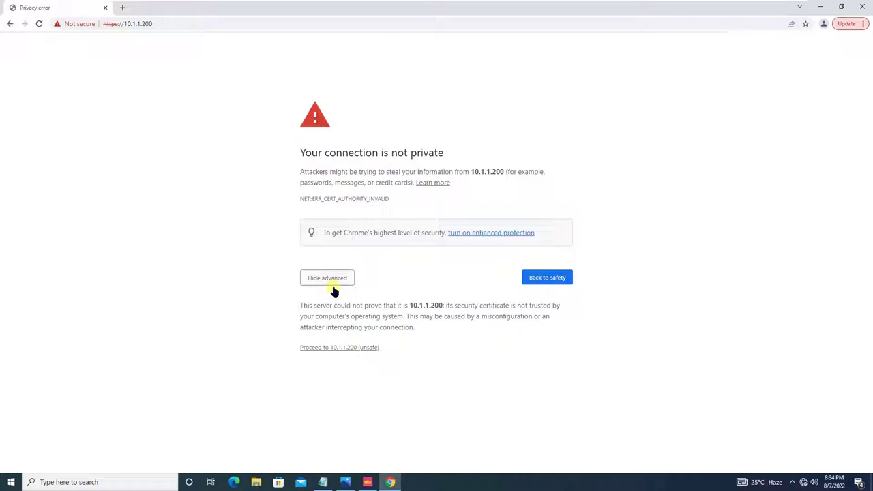
{"action": "left_click", "coordinate": [349, 351]}
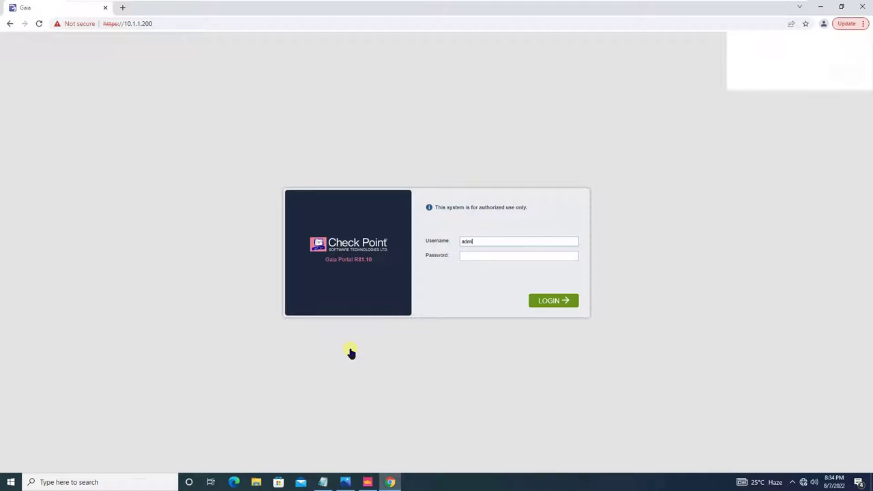
{"action": "key", "text": "Tab"}
{"action": "key", "text": "Return"}
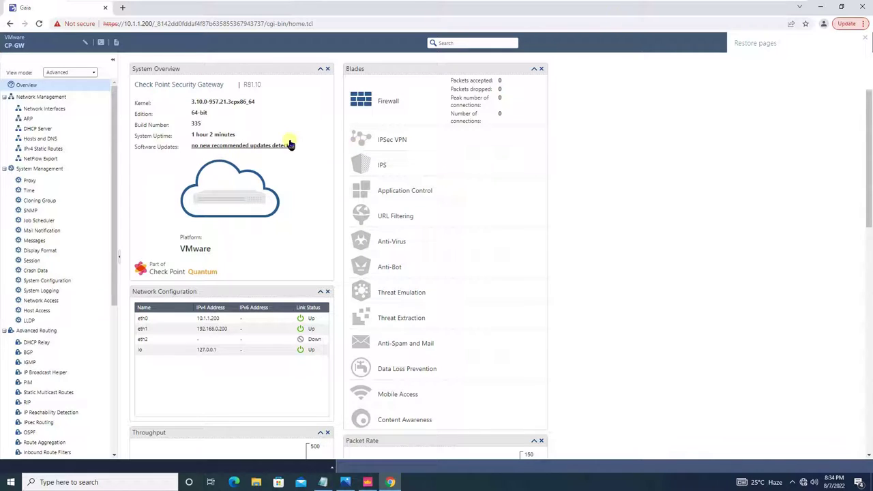
Start a new route under IPv4 Static Routes and bring up the lab network diagram
{"action": "left_click", "coordinate": [38, 152]}
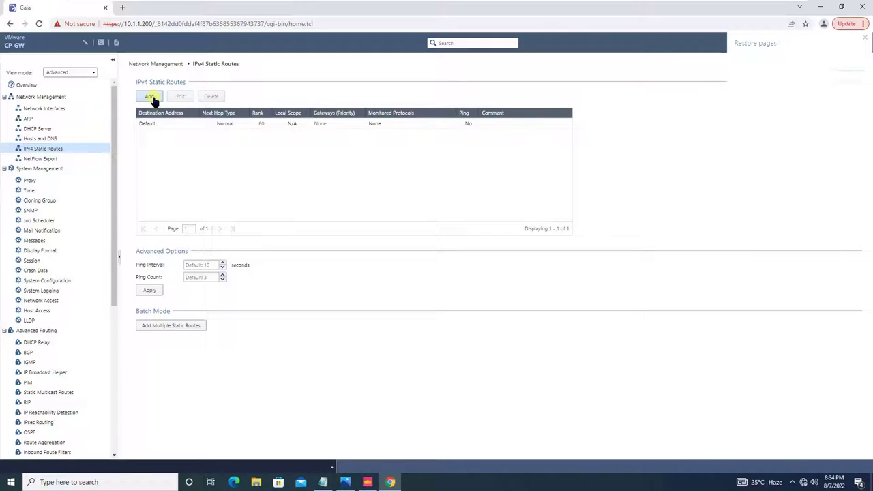
{"action": "left_click", "coordinate": [150, 97]}
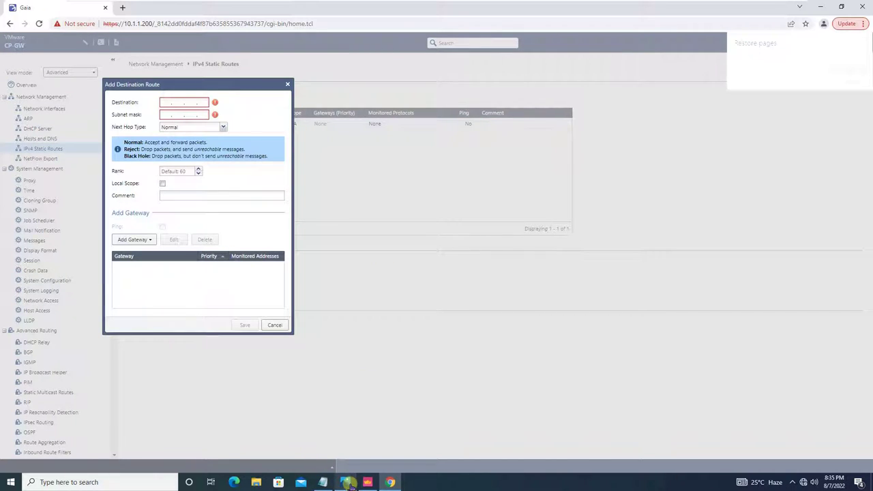
{"action": "left_click", "coordinate": [348, 482]}
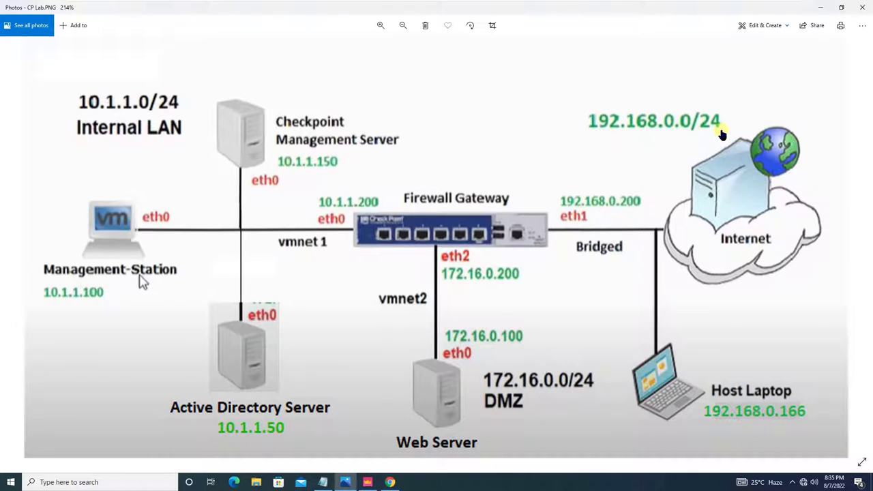
Enter destination 0.0.0.0 with Normal next hop, then open and cancel an IP-address gateway
{"action": "left_click", "coordinate": [820, 7]}
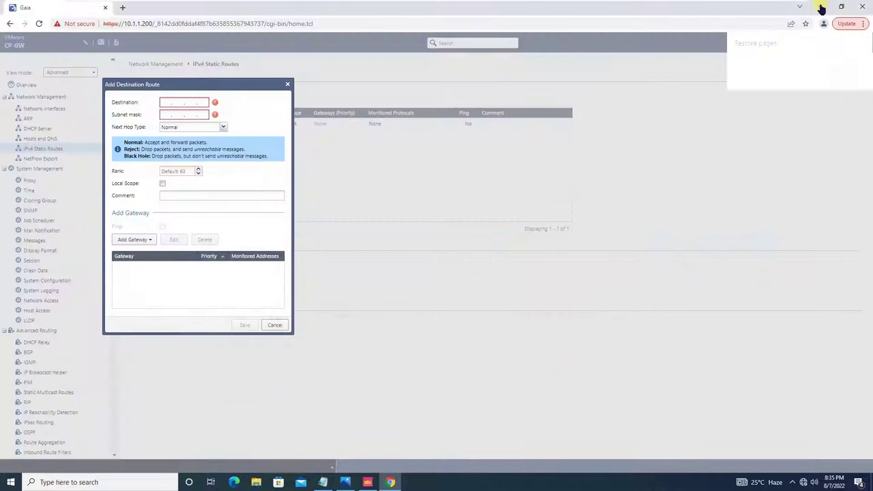
{"action": "left_click", "coordinate": [167, 105]}
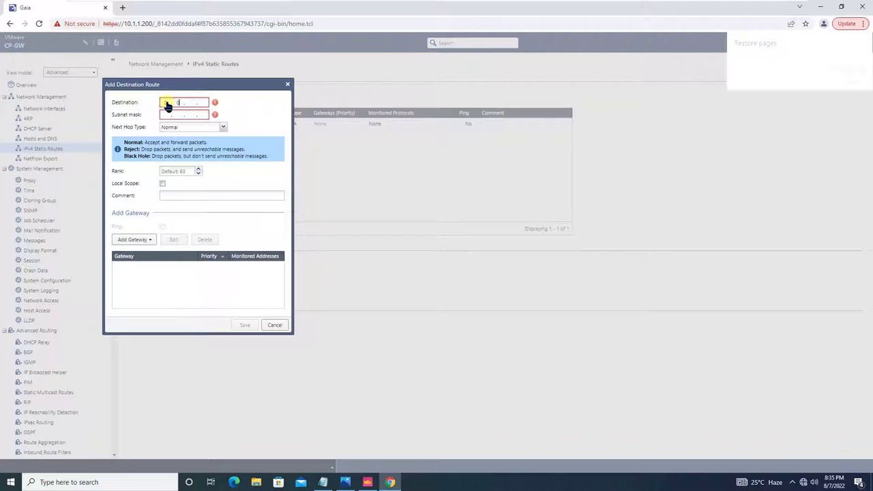
{"action": "type", "text": "0.0.0.00.0.0"}
{"action": "left_click", "coordinate": [194, 128]}
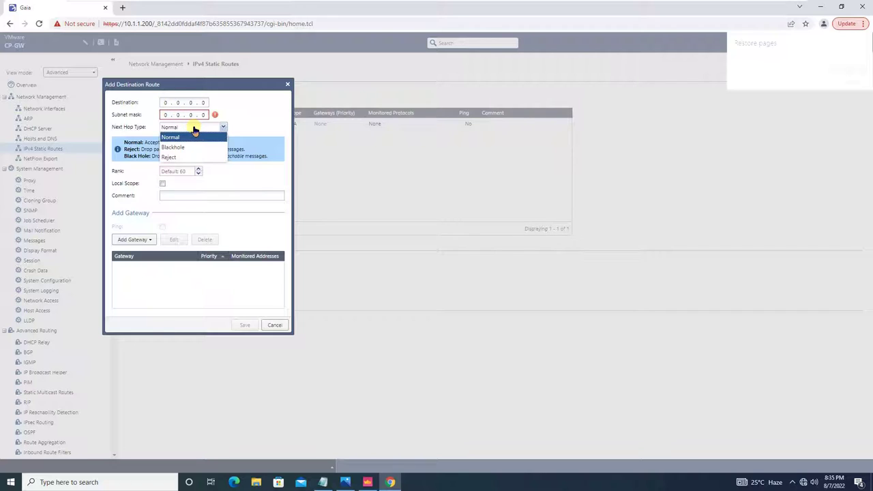
{"action": "left_click", "coordinate": [195, 130]}
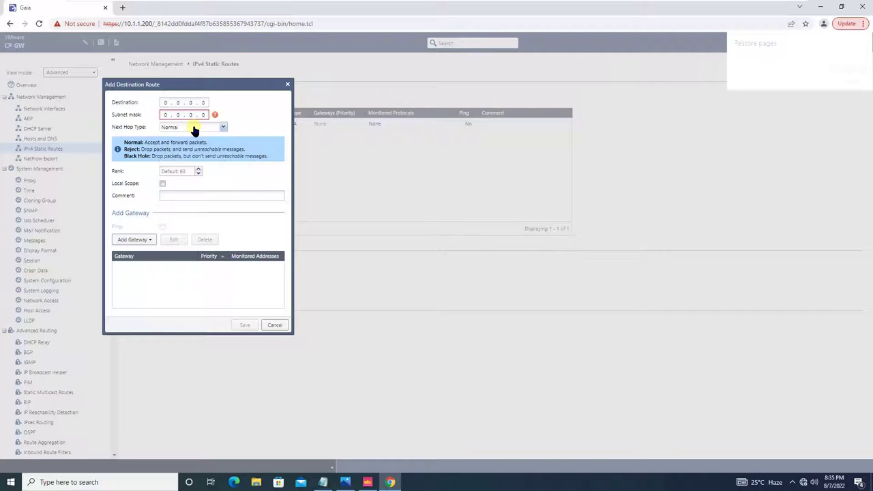
{"action": "left_click", "coordinate": [150, 240]}
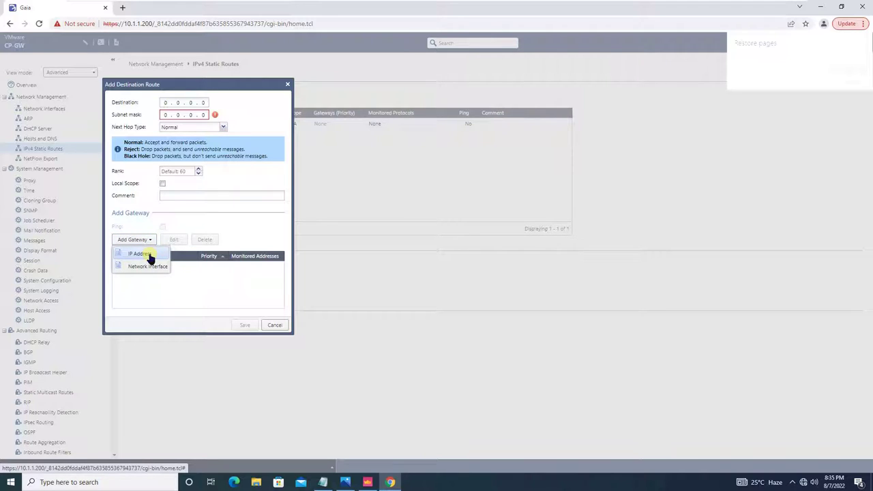
{"action": "left_click", "coordinate": [139, 254]}
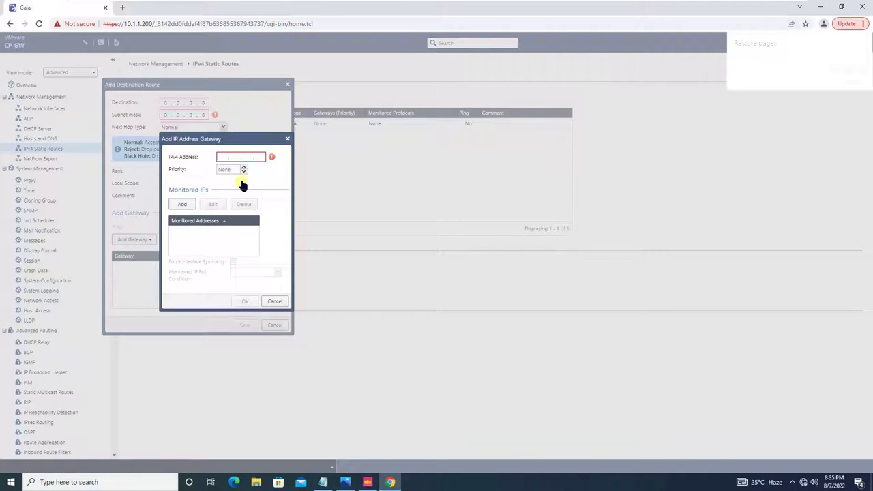
{"action": "left_click", "coordinate": [287, 140]}
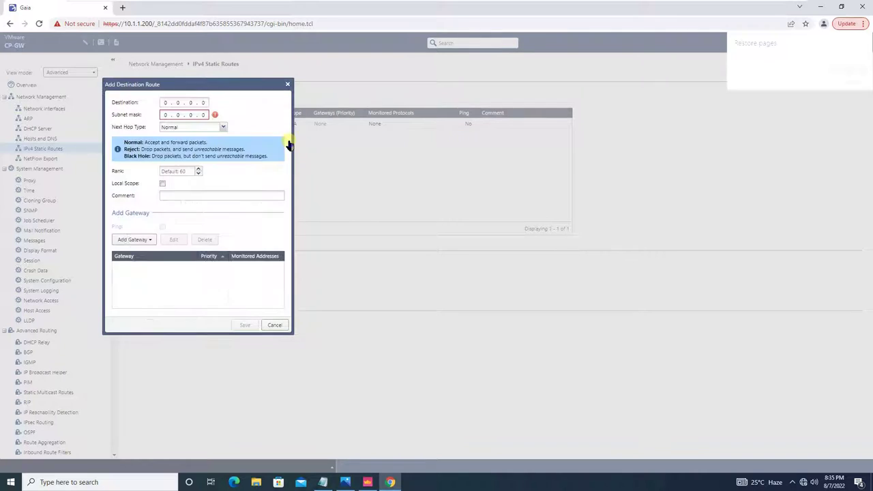
Try adding a network-interface gateway on eth1, checking the lab diagram
{"action": "left_click", "coordinate": [151, 239]}
{"action": "left_click", "coordinate": [148, 266]}
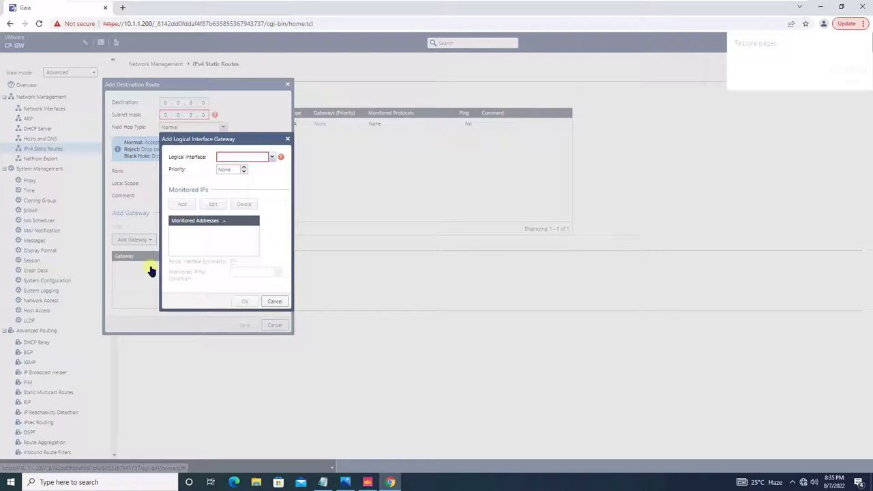
{"action": "left_click", "coordinate": [271, 157]}
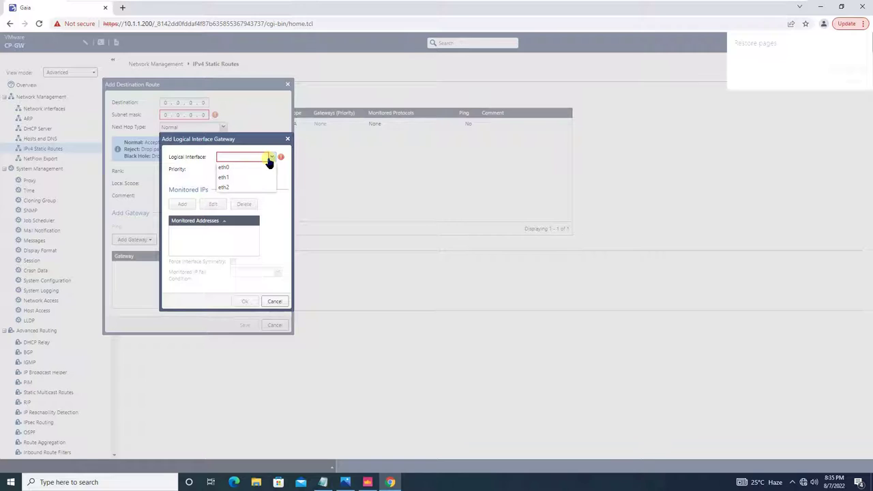
{"action": "left_click", "coordinate": [226, 177]}
{"action": "left_click", "coordinate": [345, 482]}
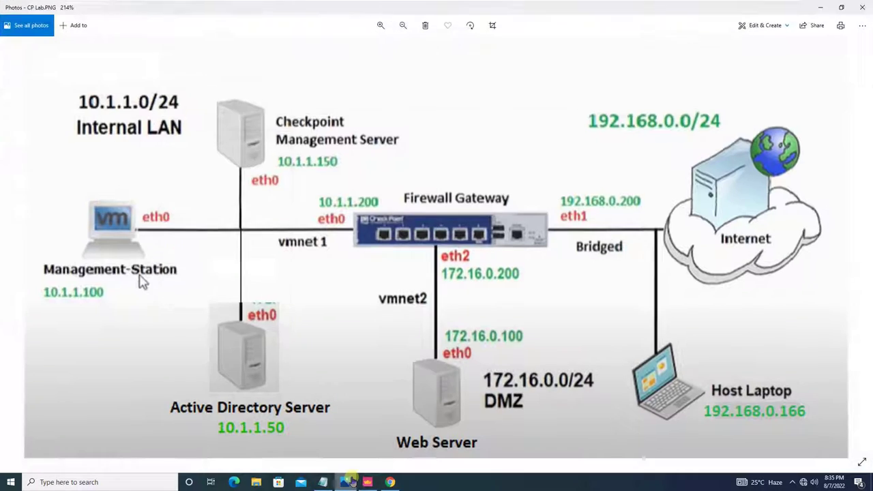
{"action": "left_click", "coordinate": [820, 7]}
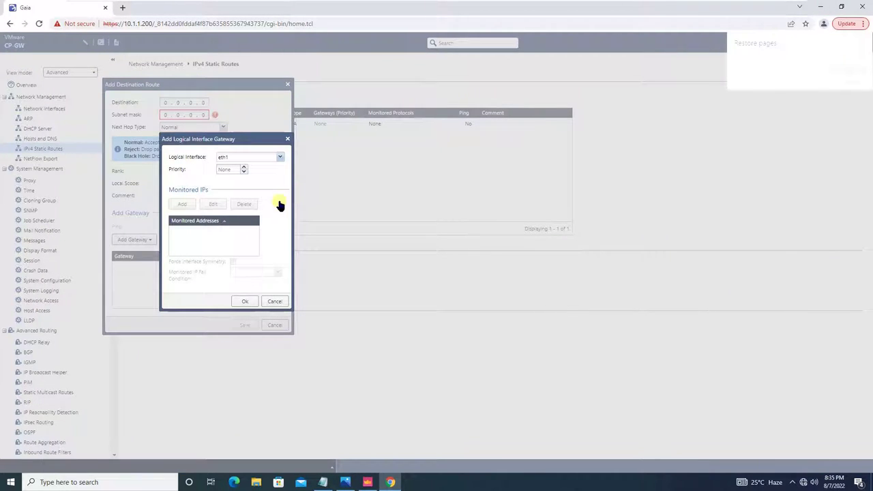
{"action": "left_click", "coordinate": [245, 300]}
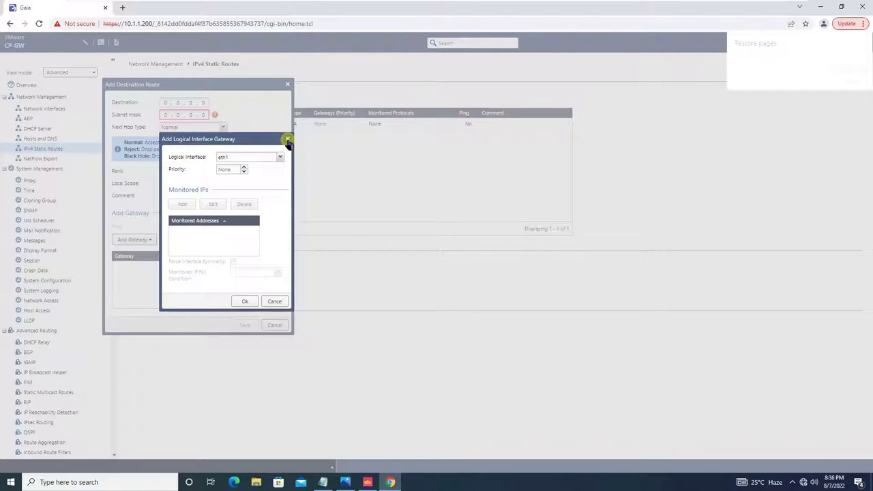
{"action": "left_click", "coordinate": [245, 302]}
Close the gateway and destination route dialogs without saving
{"action": "left_click", "coordinate": [288, 140]}
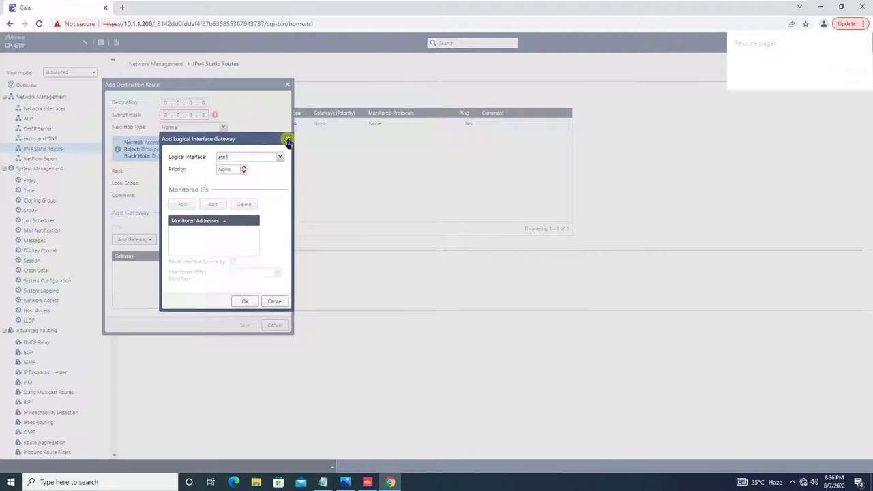
{"action": "left_click", "coordinate": [289, 86]}
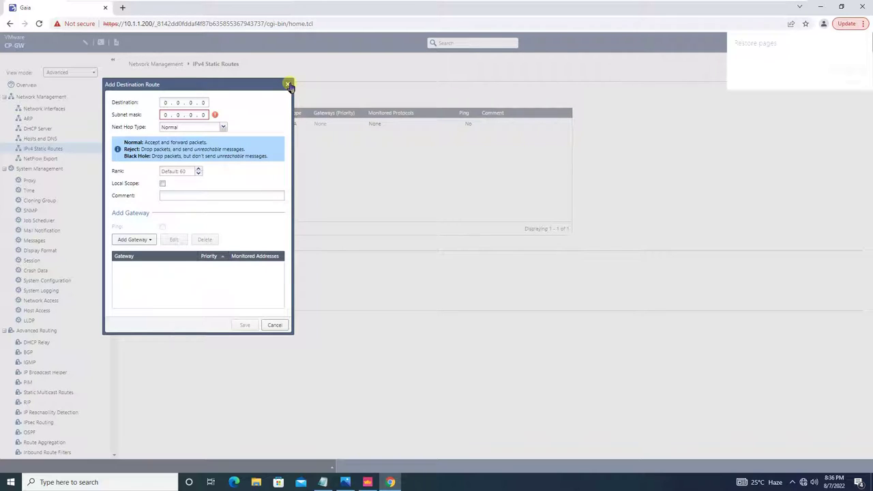
{"action": "left_click", "coordinate": [288, 85]}
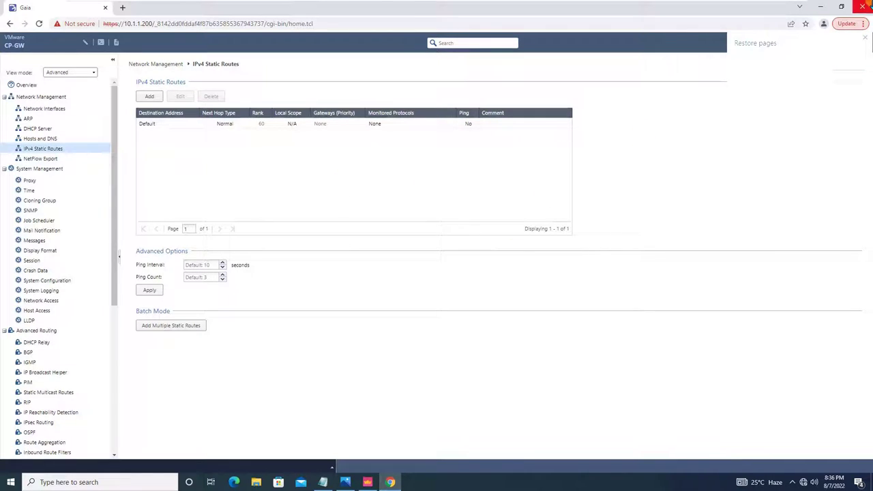
Log into the Checkpoint-GW VM console as admin
{"action": "mouse_move", "coordinate": [667, 4]}
{"action": "left_click", "coordinate": [624, 9]}
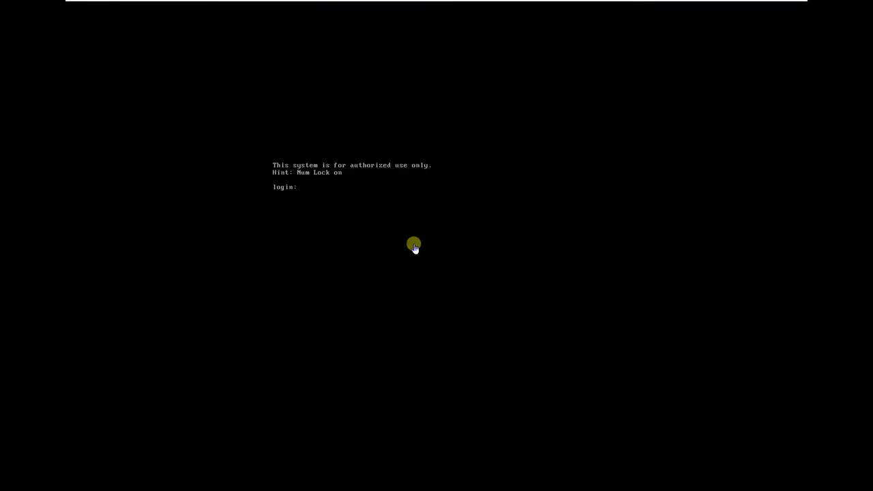
{"action": "type", "text": "admin"}
{"action": "key", "text": "Return"}
{"action": "key", "text": "Return"}
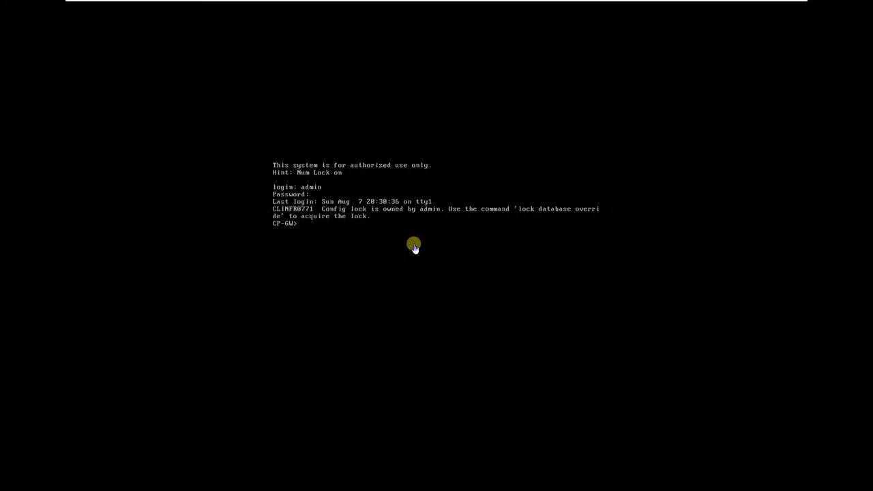
Run 'lock database override', then 'show route' to list the connected routes
{"action": "type", "text": "ocak"}
{"action": "key", "text": "BackSpace"}
{"action": "key", "text": "BackSpace"}
{"action": "type", "text": "k data"}
{"action": "key", "text": "Tab"}
{"action": "type", "text": "overq"}
{"action": "key", "text": "Tab"}
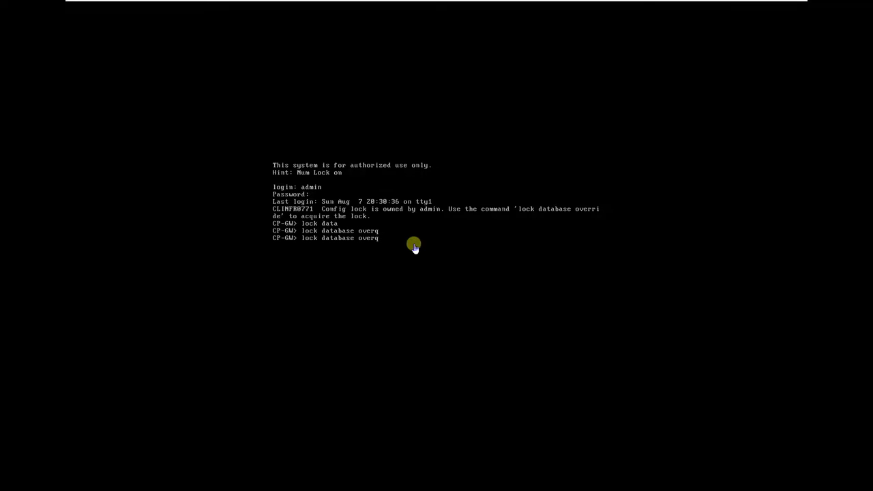
{"action": "key", "text": "BackSpace"}
{"action": "key", "text": "Tab"}
{"action": "key", "text": "Return"}
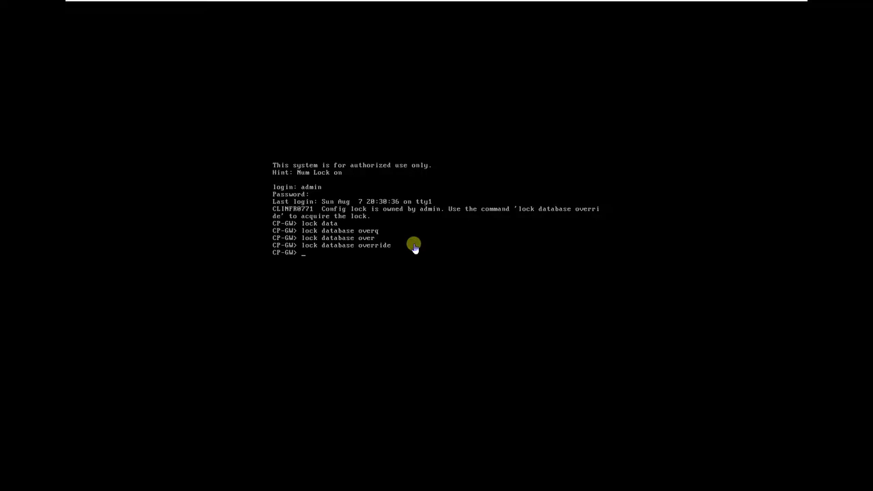
{"action": "type", "text": "how route"}
{"action": "key", "text": "Return"}
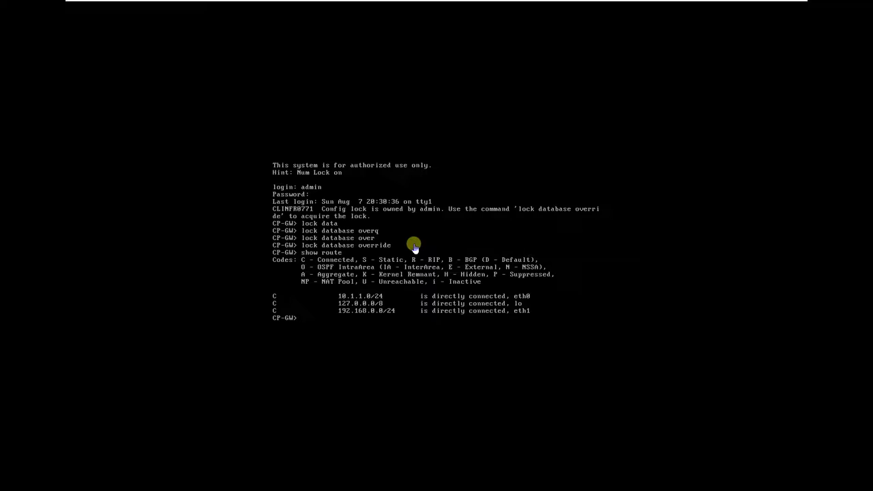
Display the interface settings with 'show configuration interface'
{"action": "type", "text": "show confi"}
{"action": "key", "text": "Tab"}
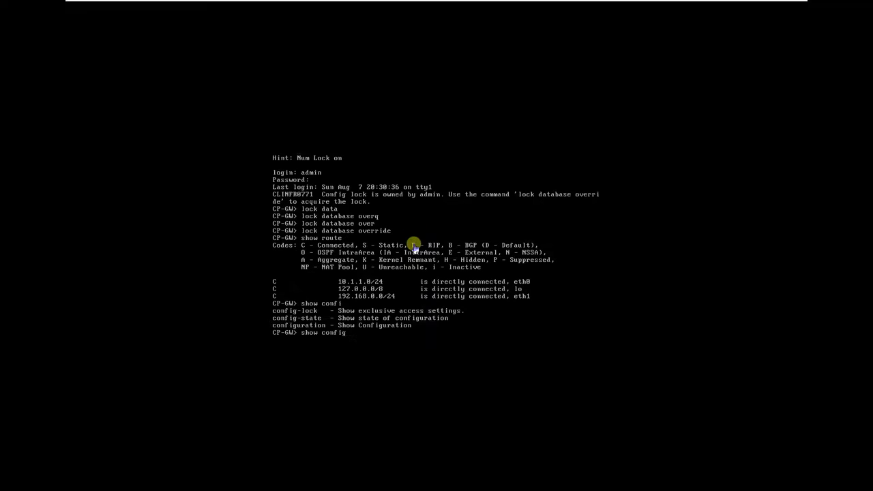
{"action": "type", "text": "u"}
{"action": "key", "text": "Tab"}
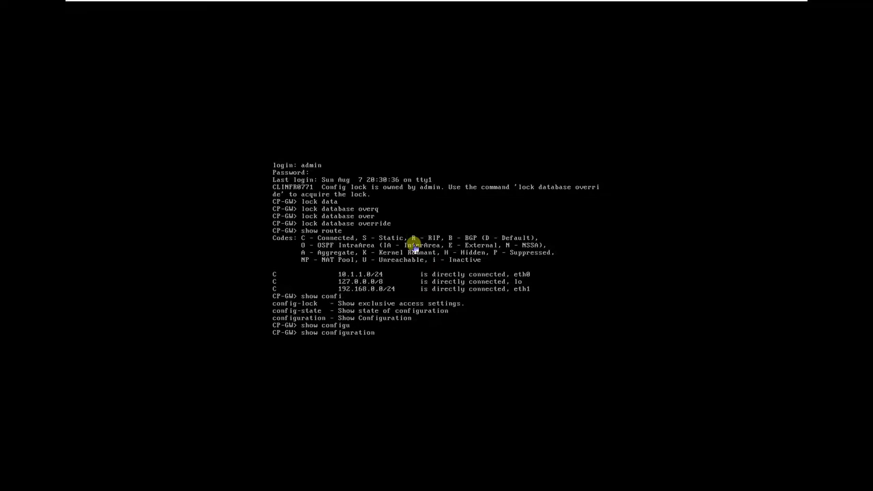
{"action": "type", "text": "inter"}
{"action": "key", "text": "Tab"}
{"action": "key", "text": "Return"}
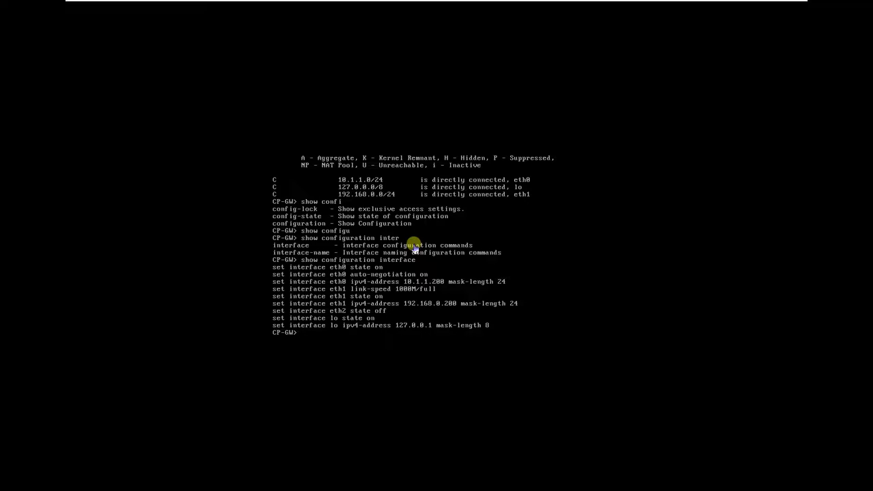
Add the default static route with nexthop gateway address 192.168.0.1 on
{"action": "type", "text": "set stat"}
{"action": "key", "text": "Tab"}
{"action": "type", "text": "r"}
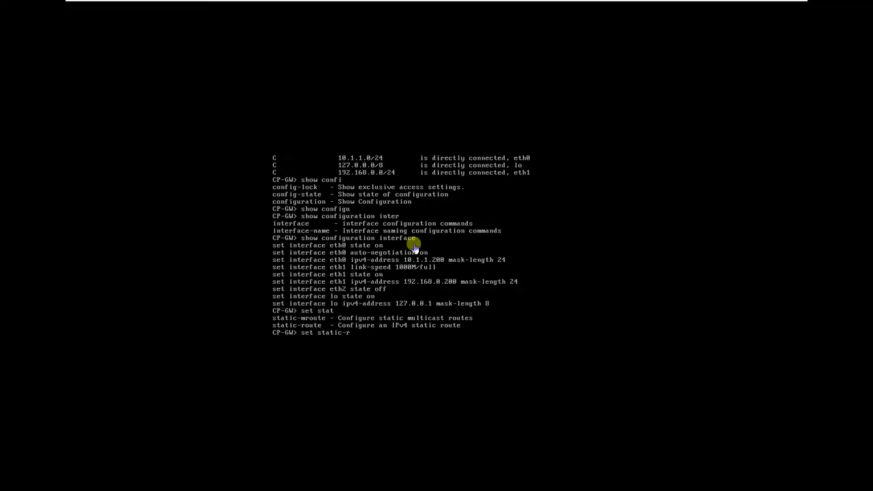
{"action": "key", "text": "Tab"}
{"action": "type", "text": "def"}
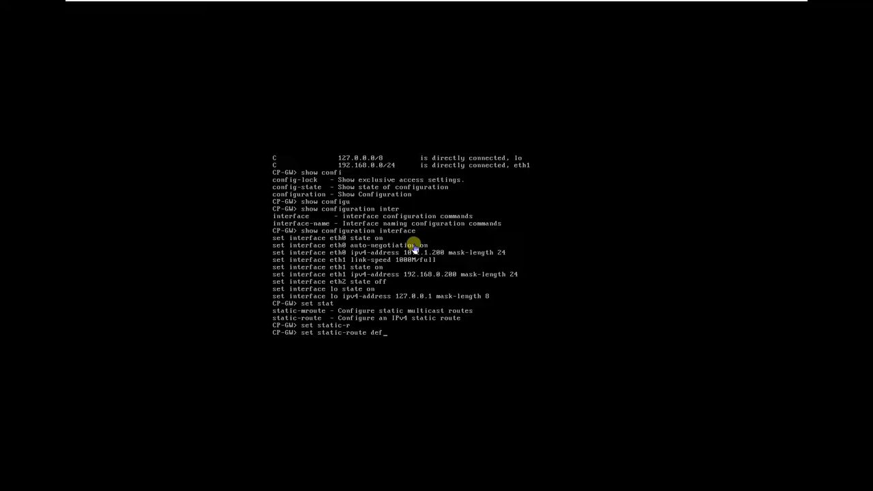
{"action": "key", "text": "Tab"}
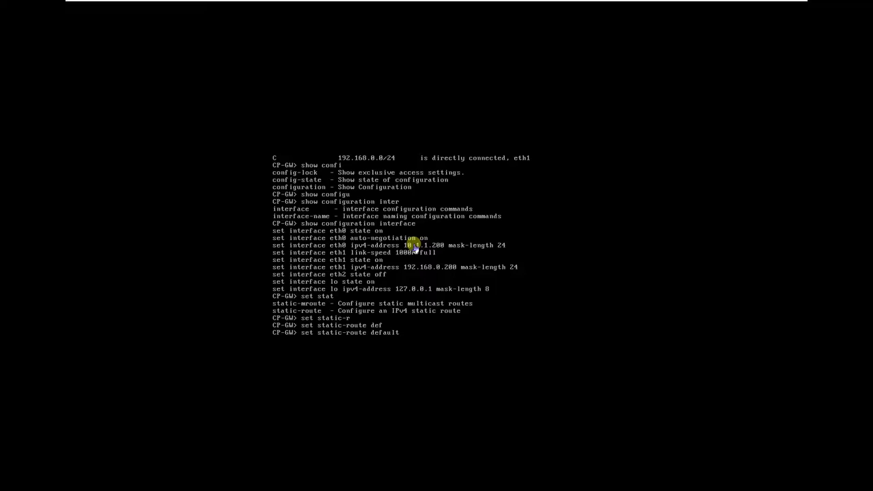
{"action": "type", "text": "next"}
{"action": "key", "text": "Tab"}
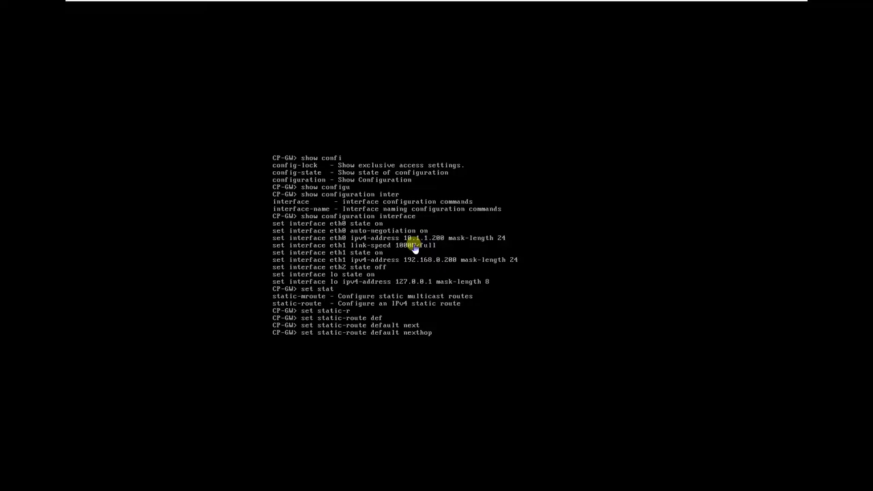
{"action": "type", "text": "gate"}
{"action": "key", "text": "Tab"}
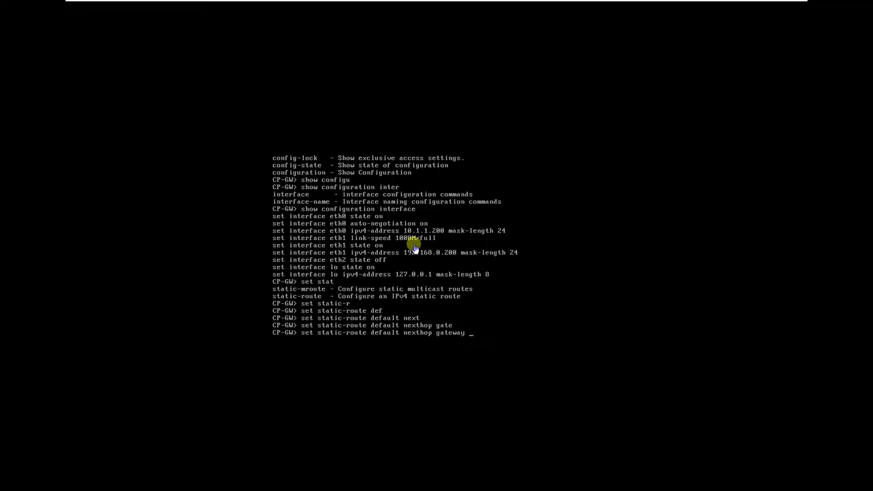
{"action": "type", "text": "add"}
{"action": "key", "text": "Tab"}
{"action": "type", "text": "192"}
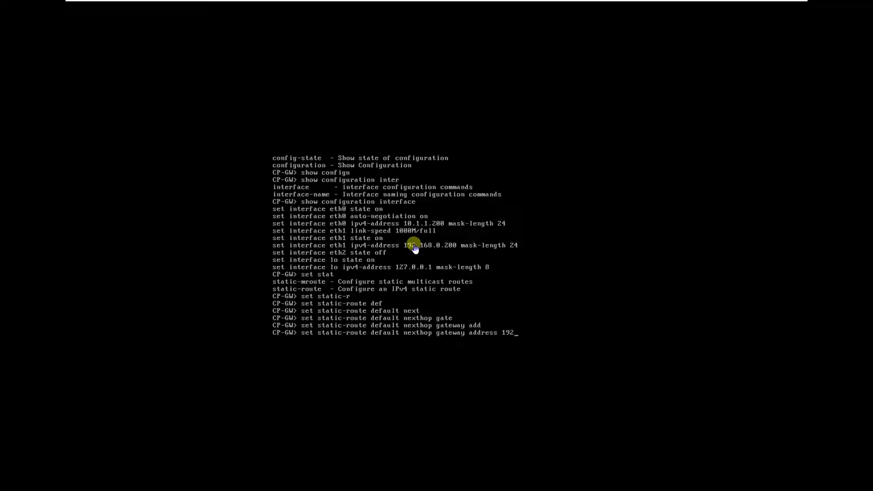
{"action": "type", "text": ".168.0.1 on"}
{"action": "key", "text": "Return"}
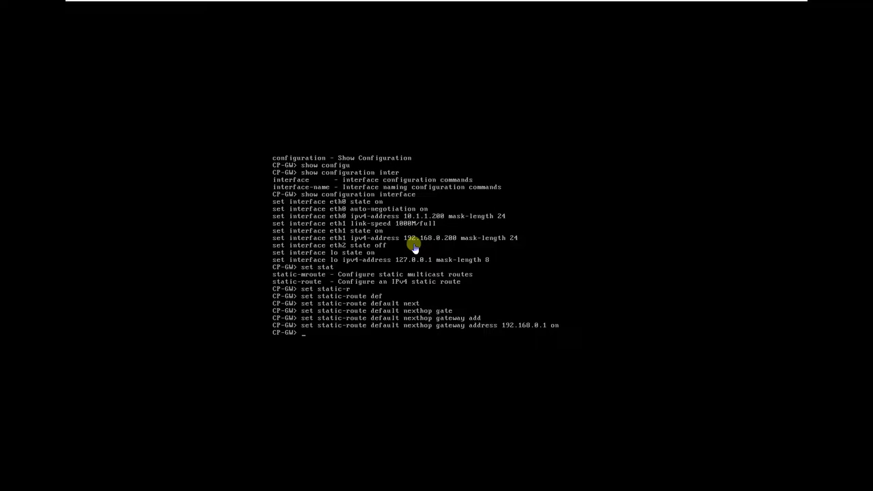
Recheck the routing table with 'show route' and run 'save config'
{"action": "key", "text": "Up"}
{"action": "key", "text": "Up"}
{"action": "key", "text": "Up"}
{"action": "key", "text": "Return"}
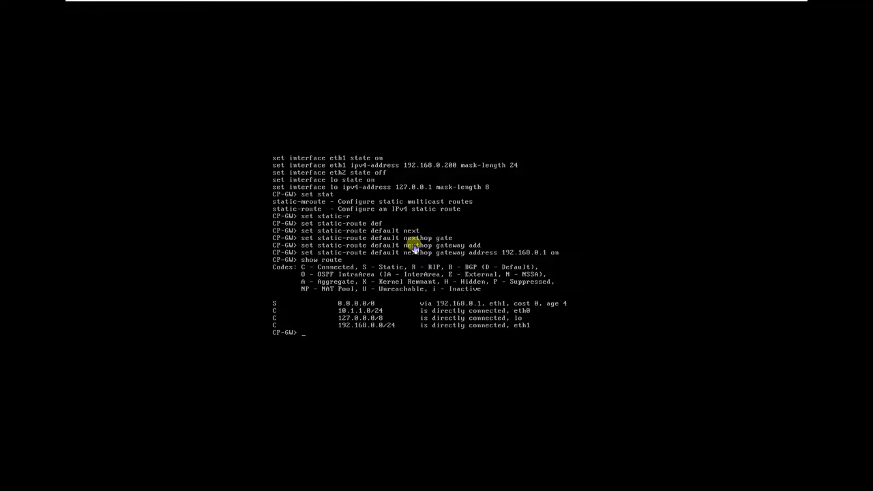
{"action": "type", "text": "save config"}
{"action": "key", "text": "Return"}
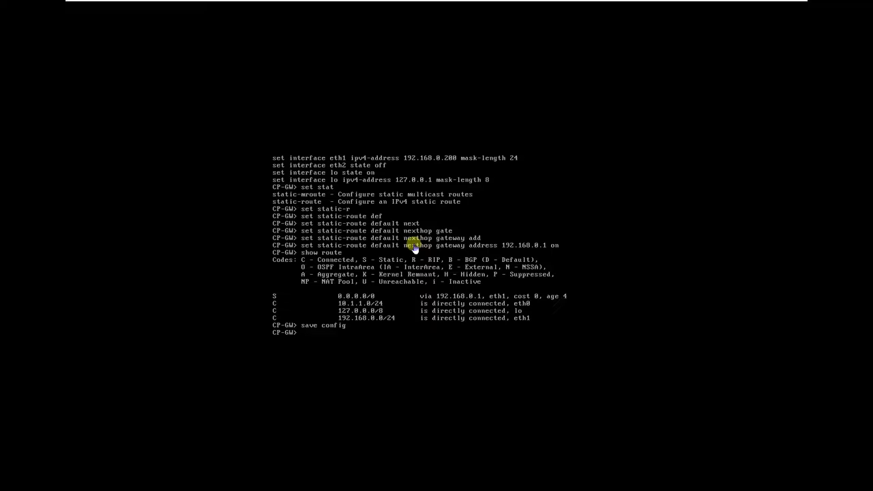
On Management Station, open Gaia Portal's Hosts and DNS page and override the configuration lock
{"action": "mouse_move", "coordinate": [576, 1]}
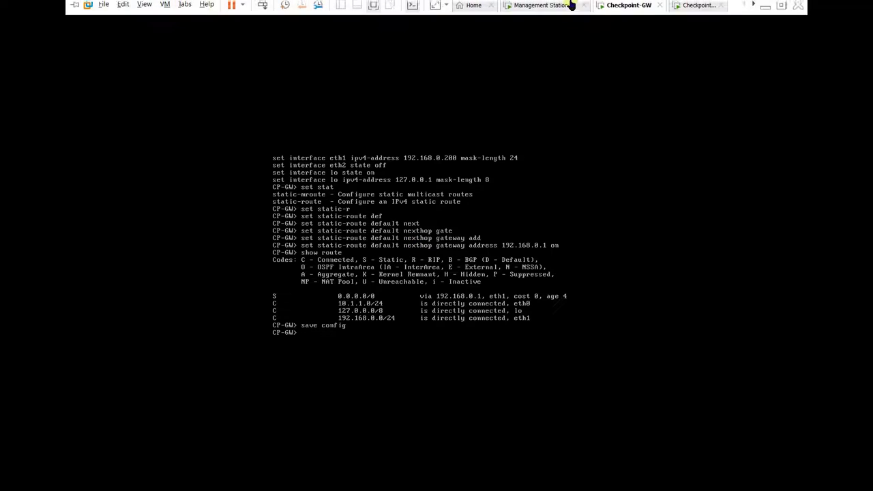
{"action": "left_click", "coordinate": [527, 10]}
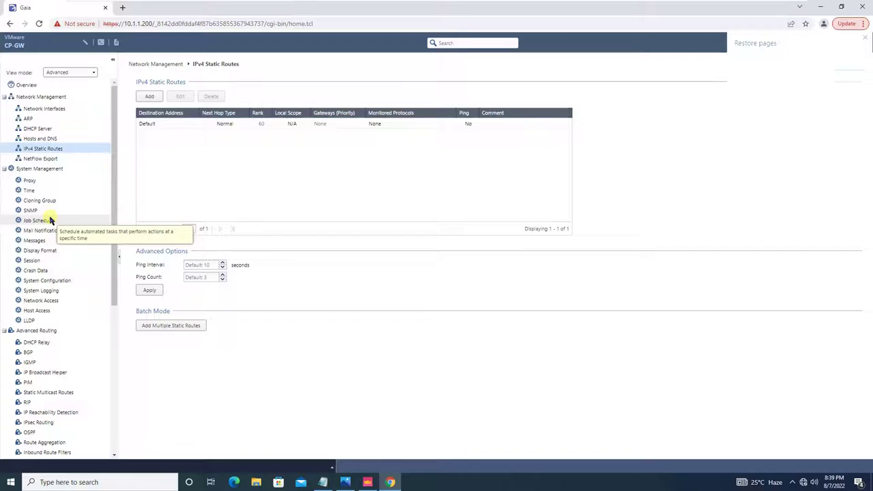
{"action": "left_click", "coordinate": [74, 111]}
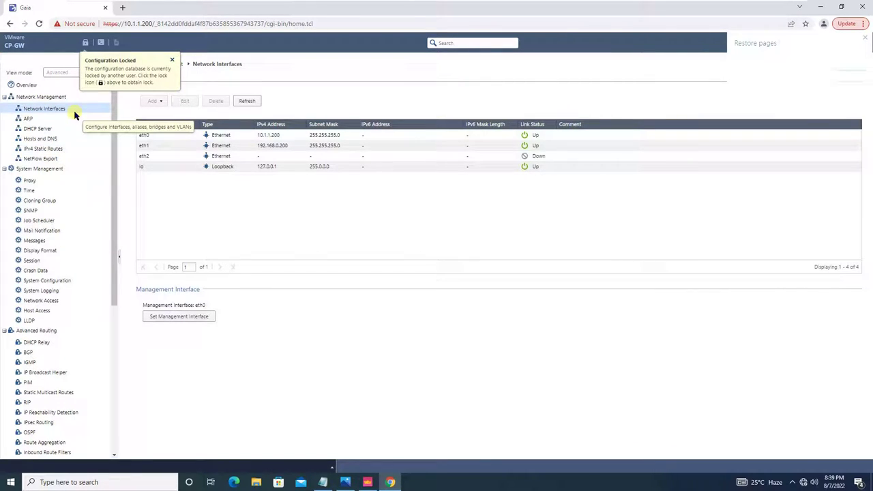
{"action": "left_click", "coordinate": [61, 138]}
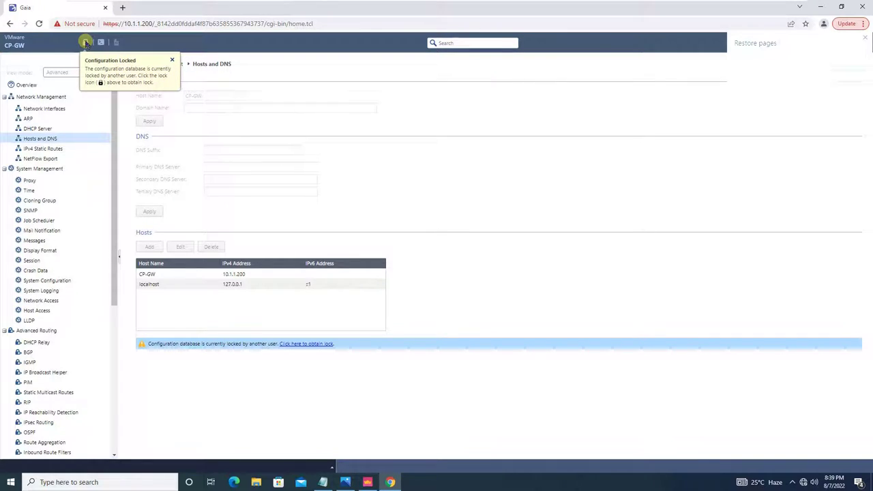
{"action": "left_click", "coordinate": [85, 42]}
{"action": "left_click", "coordinate": [419, 271]}
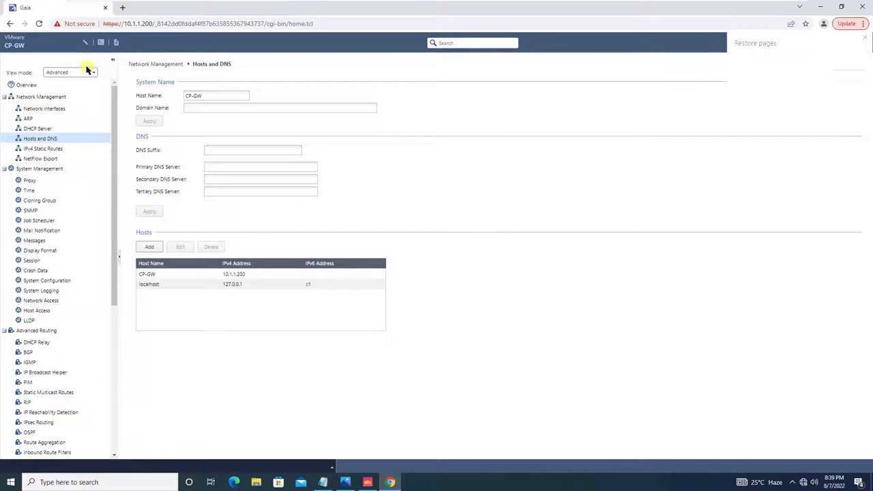
Enter primary DNS server 8.8.8.8 and secondary 4.2.2.2, then apply them
{"action": "left_click", "coordinate": [234, 170]}
{"action": "type", "text": "8.8.8.8"}
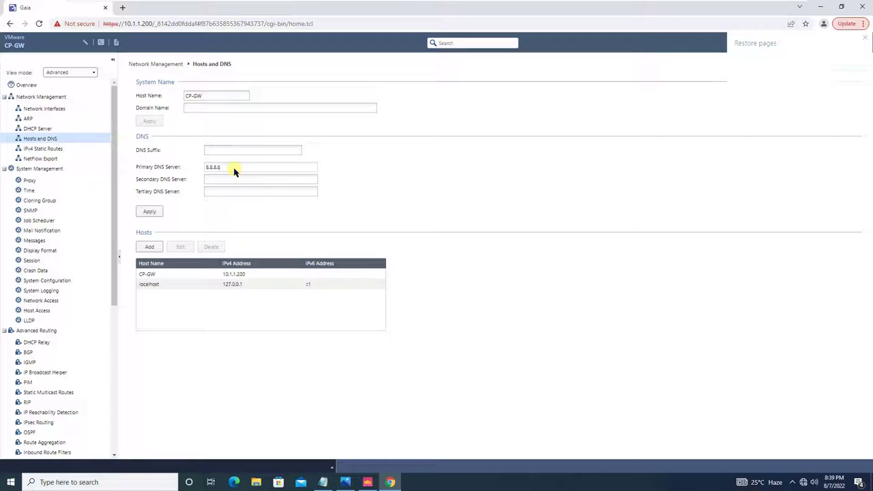
{"action": "key", "text": "Tab"}
{"action": "type", "text": "4.2.2.2"}
{"action": "left_click", "coordinate": [149, 211]}
Reload the Hosts and DNS page to confirm the servers, then minimize the browser
{"action": "left_click", "coordinate": [41, 129]}
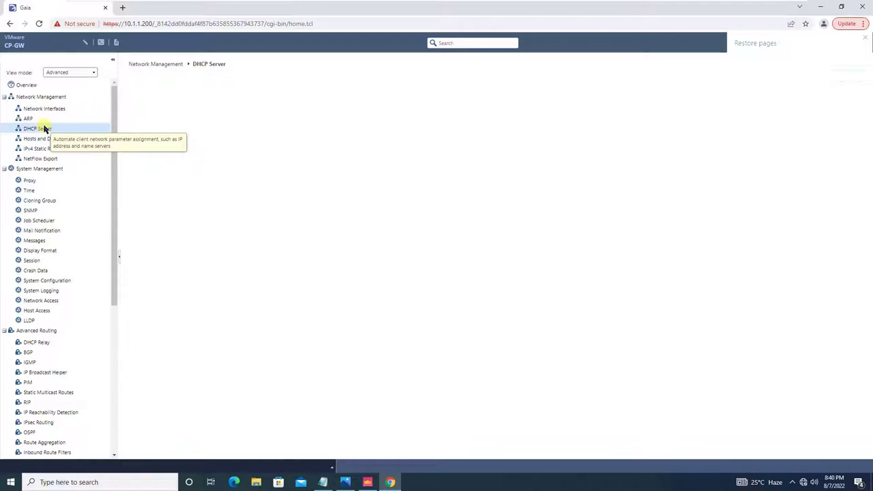
{"action": "left_click", "coordinate": [45, 139]}
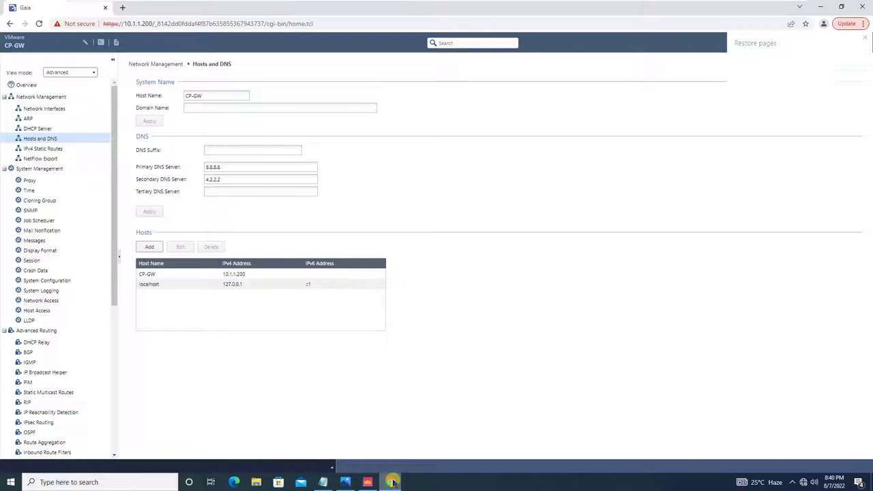
{"action": "left_click", "coordinate": [820, 6]}
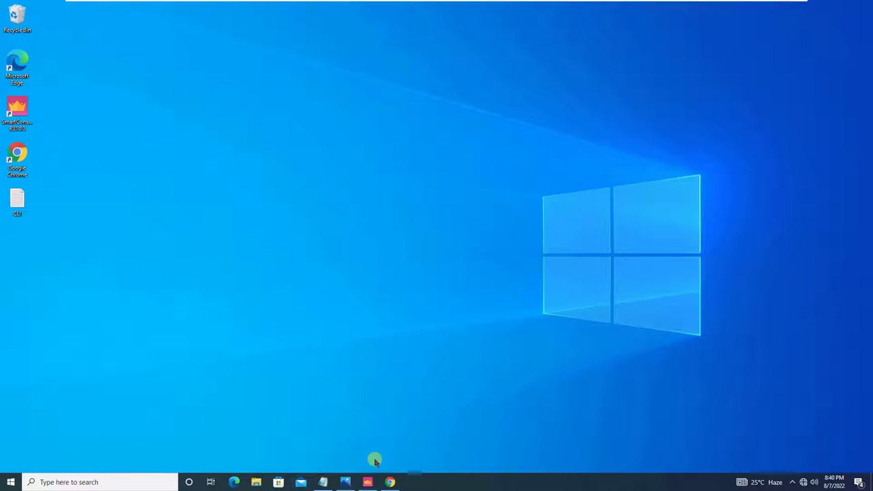
Restore the SmartConsole window from the taskbar to show LAB-Policy
{"action": "left_click", "coordinate": [367, 482]}
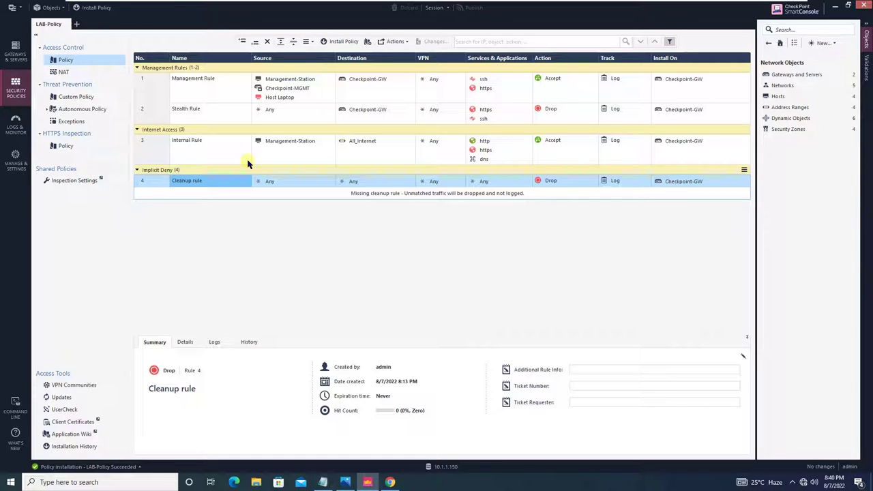
Check the NAT rules, then open Management-Station's host properties from rule 3's Source
{"action": "left_click", "coordinate": [161, 145]}
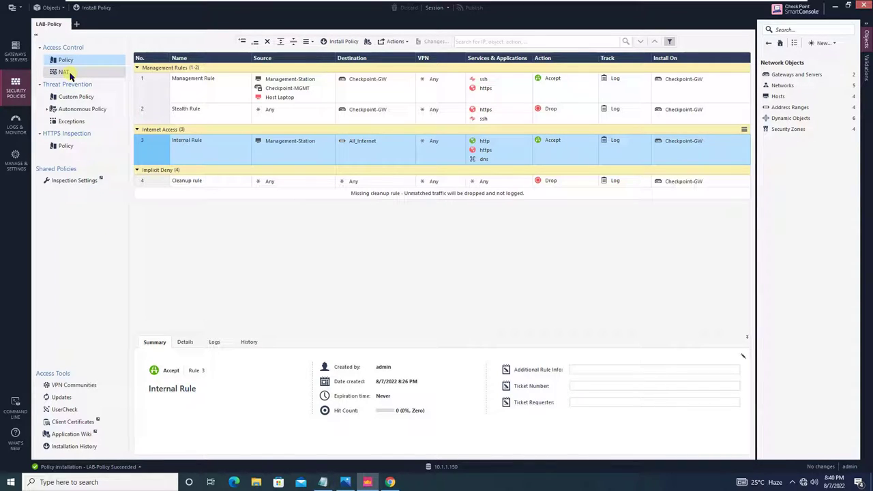
{"action": "left_click", "coordinate": [65, 72]}
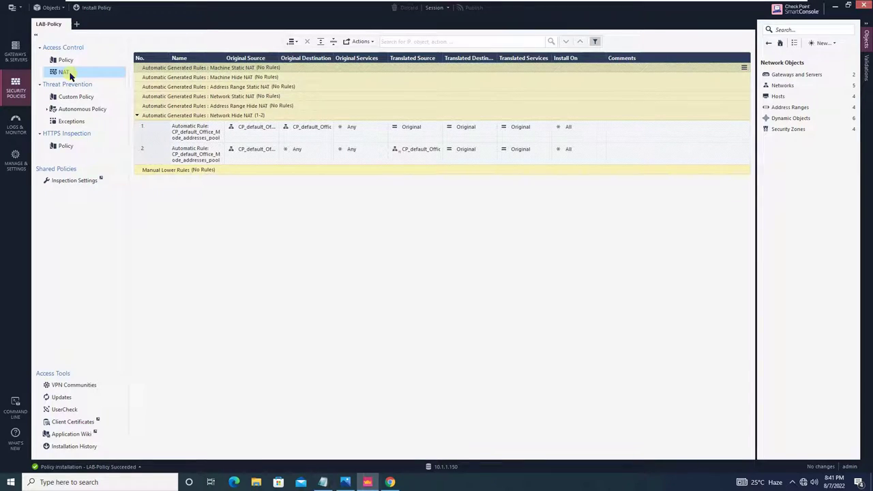
{"action": "left_click", "coordinate": [73, 61]}
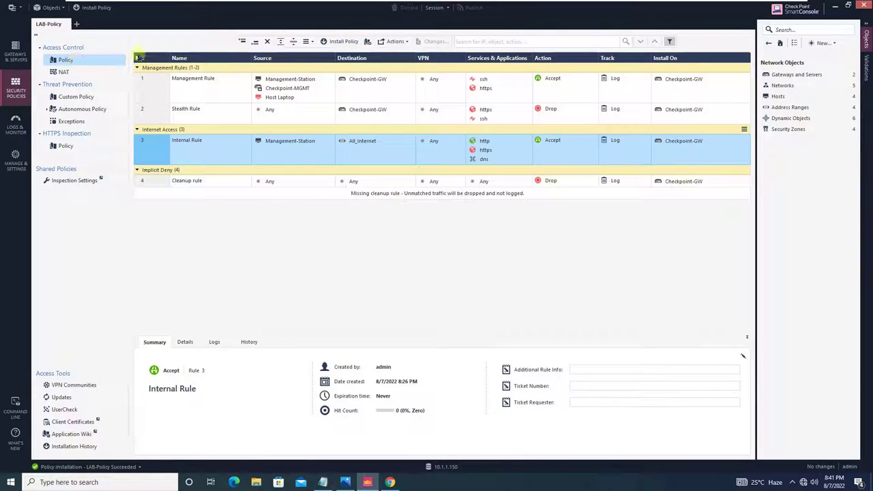
{"action": "mouse_move", "coordinate": [291, 144]}
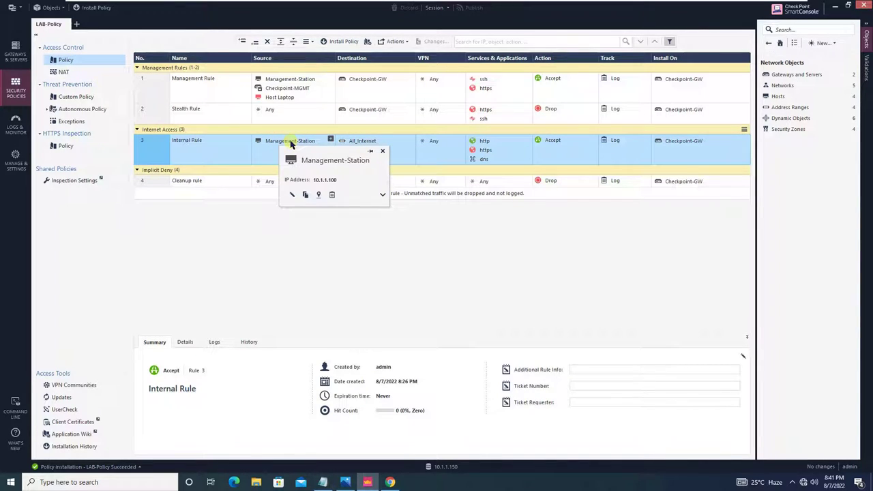
{"action": "left_click", "coordinate": [291, 143]}
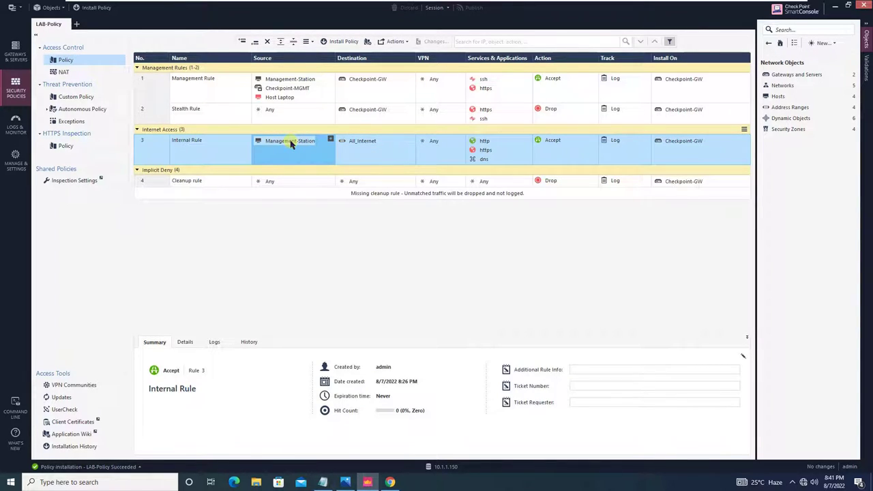
{"action": "double_click", "coordinate": [291, 143]}
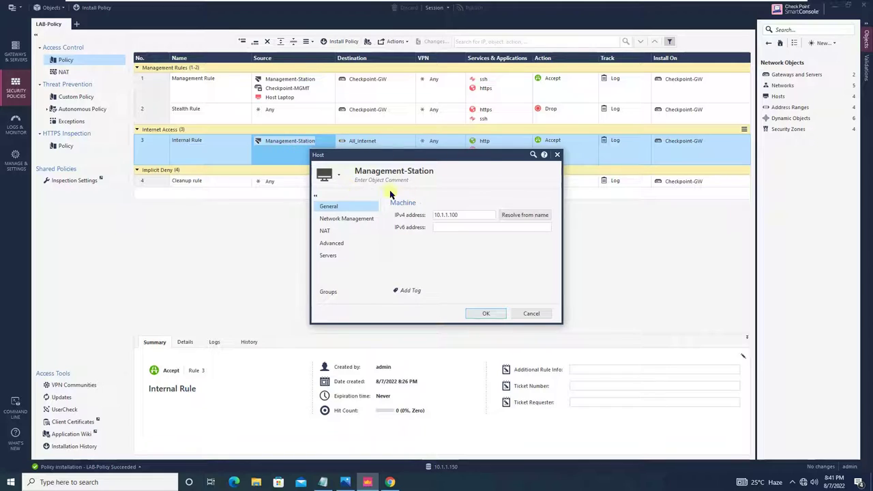
Enable automatic address translation with Hide behind gateway, installed on Checkpoint-GW, and confirm
{"action": "left_click", "coordinate": [328, 230]}
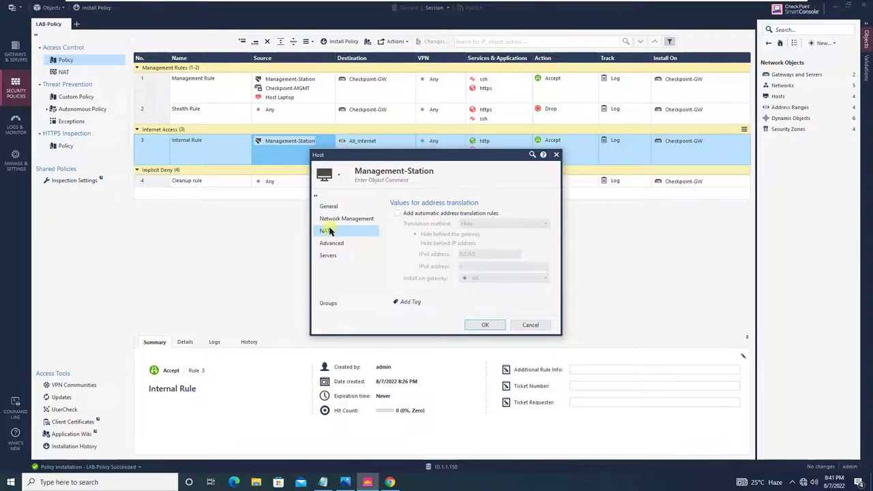
{"action": "left_click", "coordinate": [398, 214]}
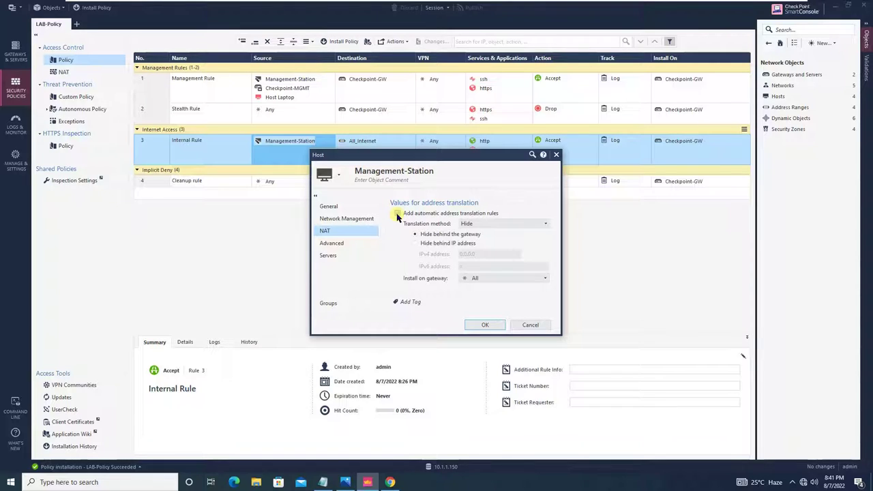
{"action": "left_click", "coordinate": [497, 224]}
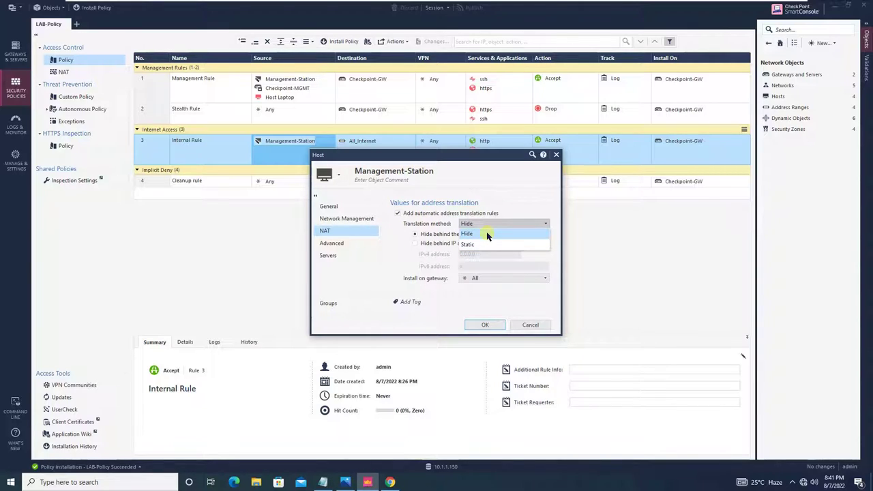
{"action": "left_click", "coordinate": [487, 235]}
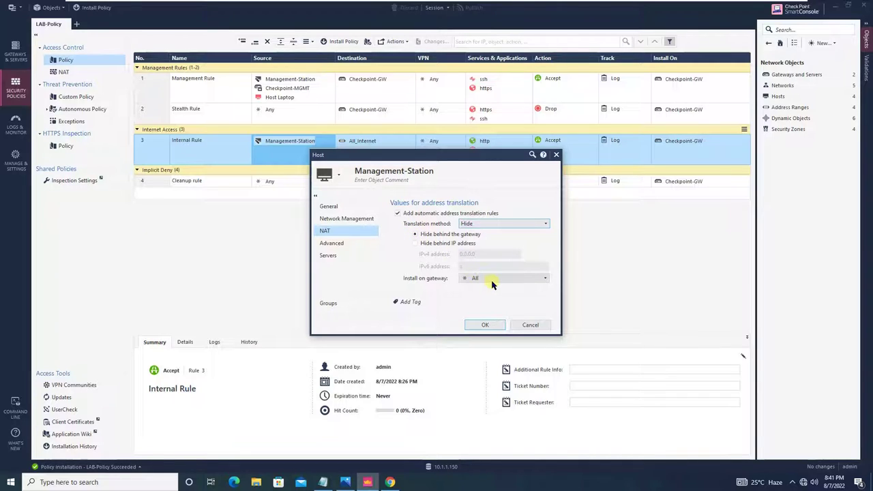
{"action": "left_click", "coordinate": [493, 280]}
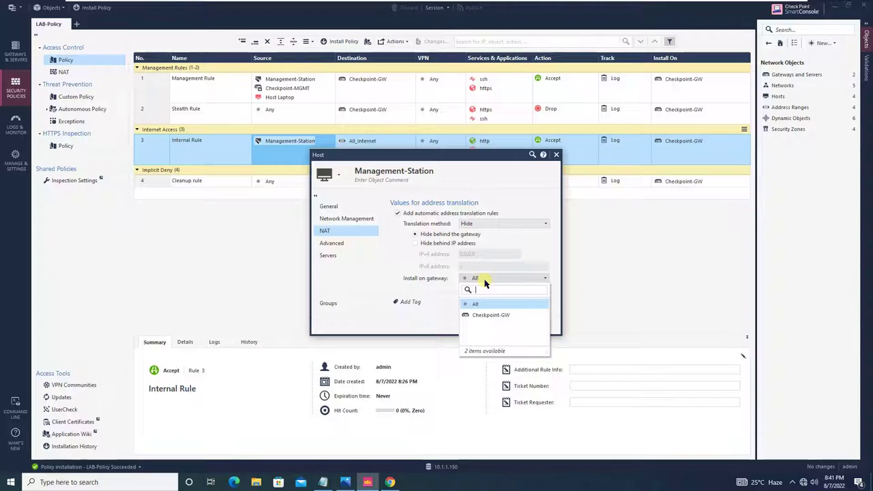
{"action": "left_click", "coordinate": [493, 317]}
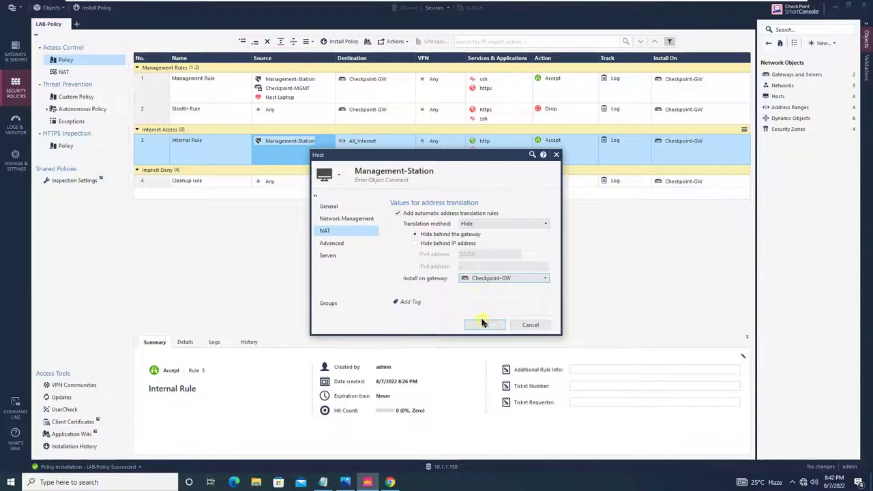
{"action": "left_click", "coordinate": [486, 325]}
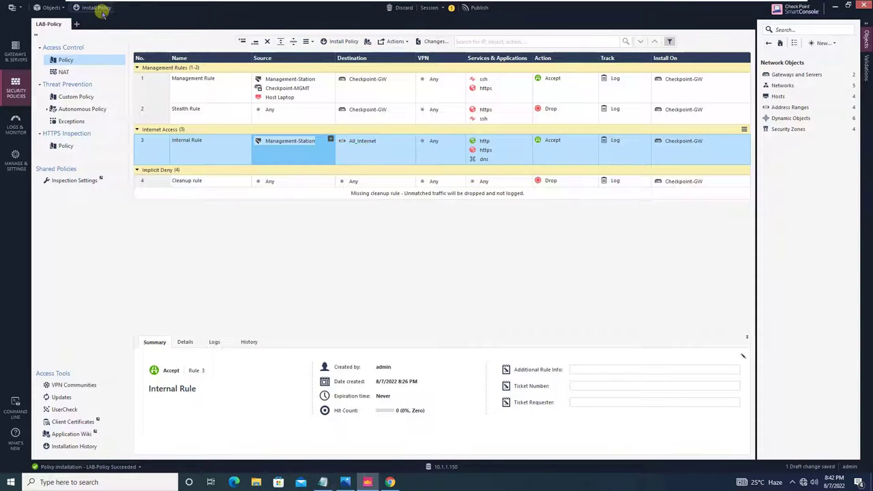
Publish the draft change, then select LAB-Policy and install it on the gateway
{"action": "left_click", "coordinate": [98, 10]}
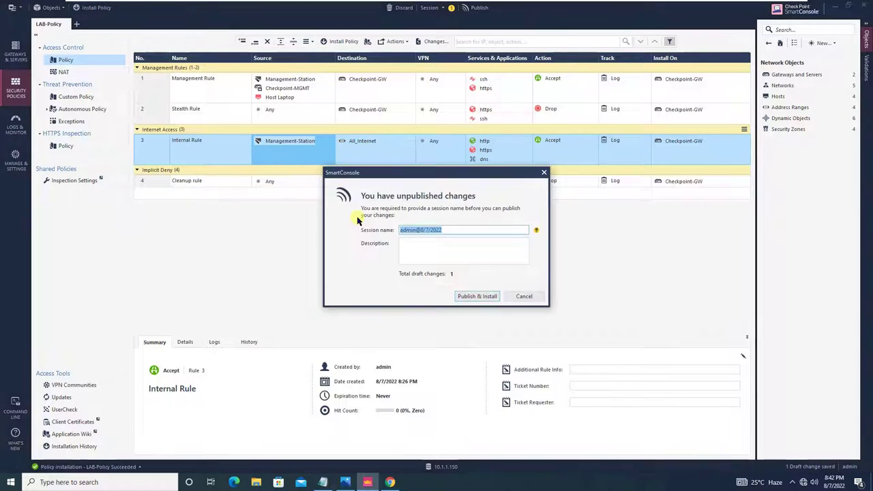
{"action": "left_click", "coordinate": [487, 296]}
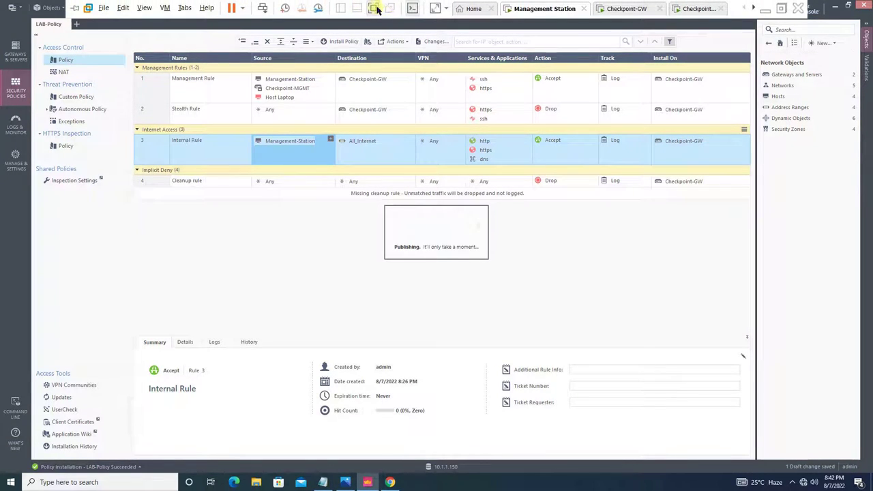
{"action": "left_click", "coordinate": [375, 10]}
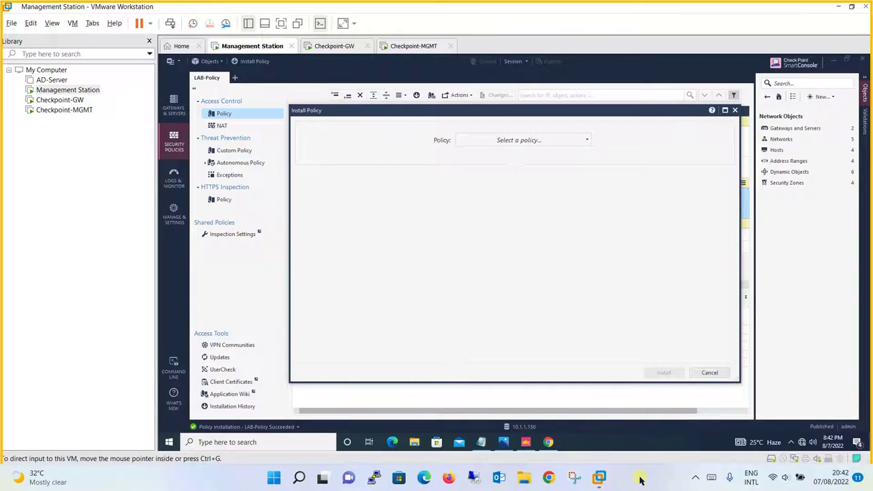
{"action": "left_click", "coordinate": [545, 139]}
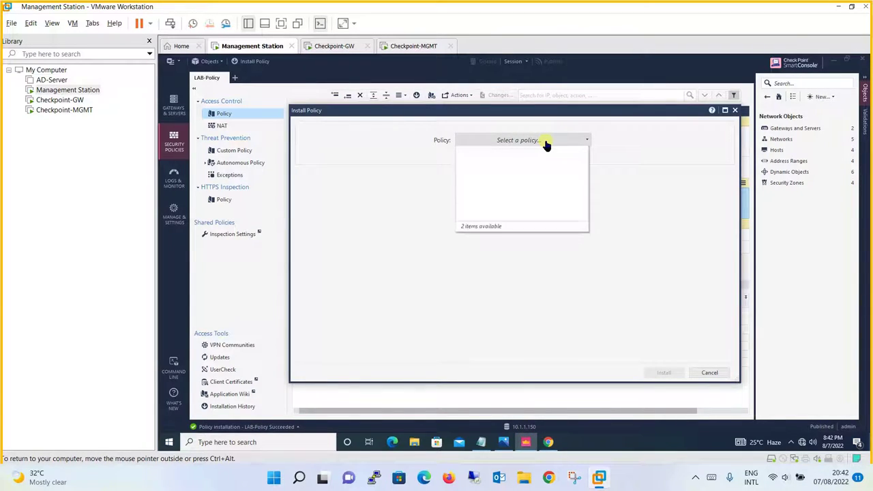
{"action": "left_click", "coordinate": [519, 177]}
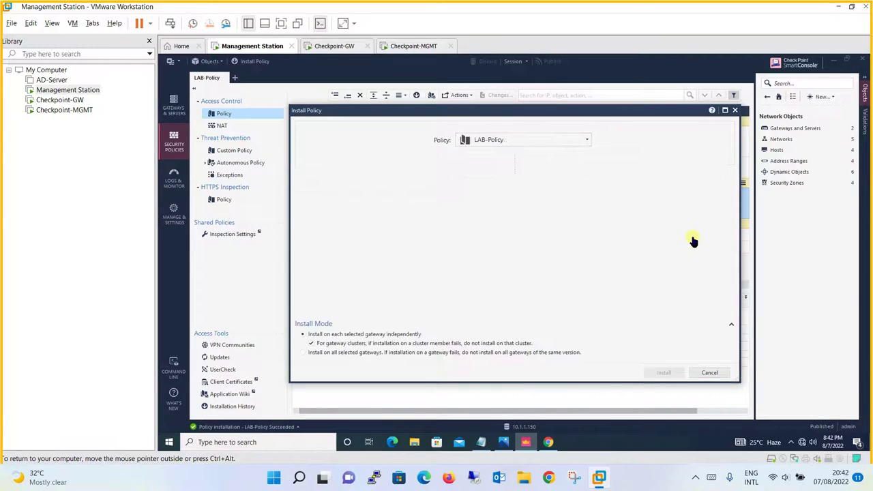
{"action": "left_click", "coordinate": [667, 374]}
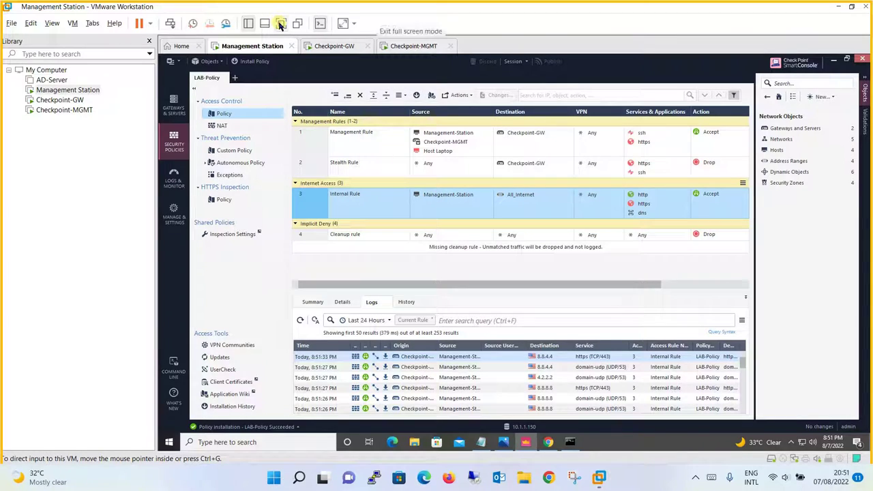
Return the VM to full screen, minimize Command Prompt, and open Gateways & Servers with Ctrl+1
{"action": "left_click", "coordinate": [280, 23]}
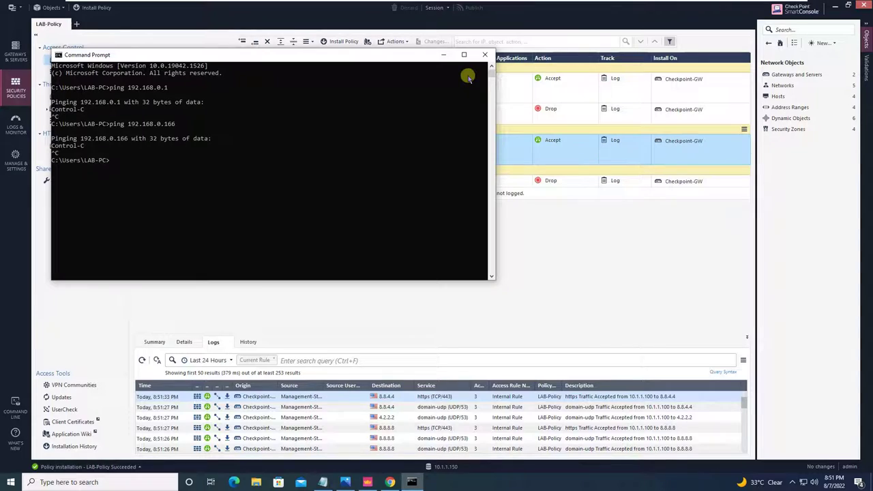
{"action": "left_click", "coordinate": [444, 55]}
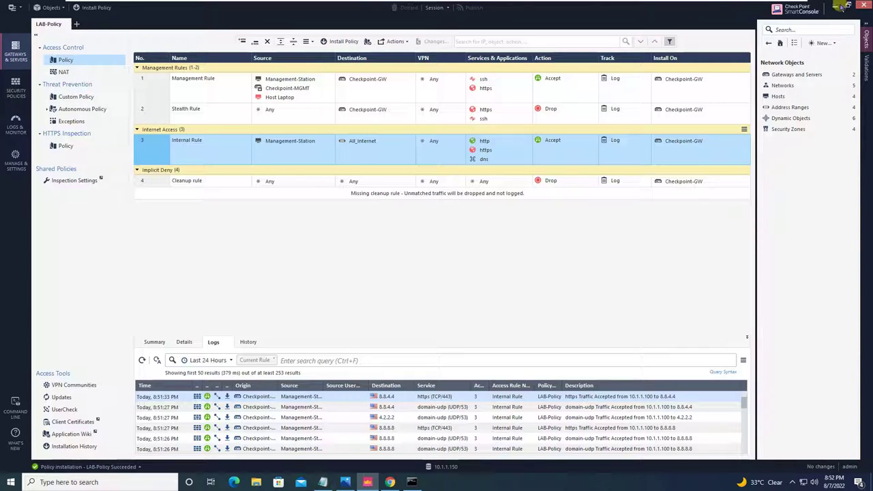
{"action": "key", "text": "ctrl+1"}
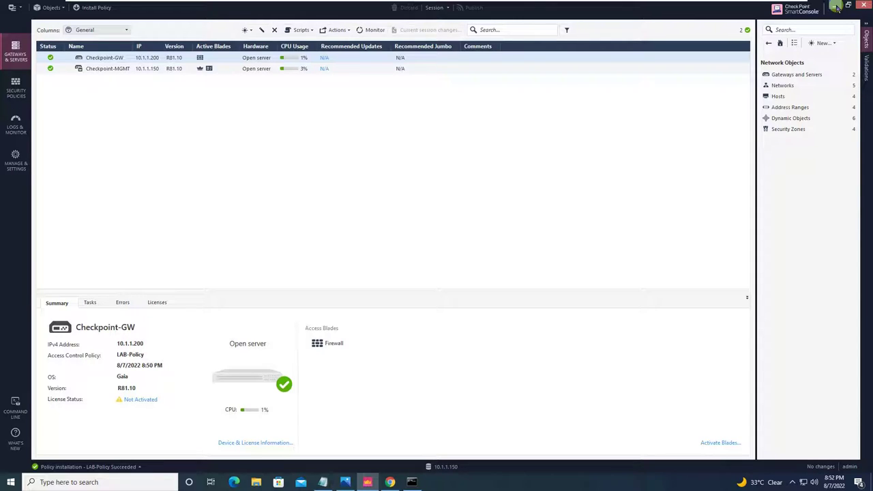
Launch Chrome and try yahoo, getting a DNS 'site can't be reached' error, then return to Command Prompt
{"action": "left_click", "coordinate": [836, 7]}
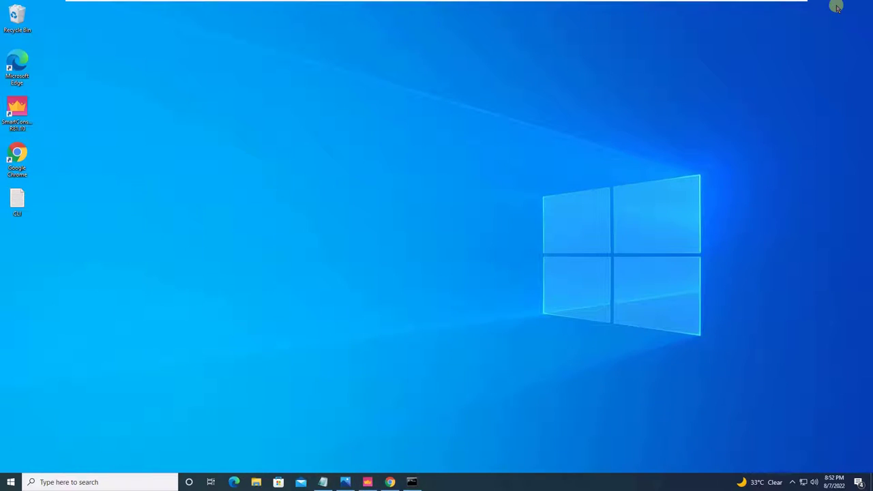
{"action": "double_click", "coordinate": [17, 158]}
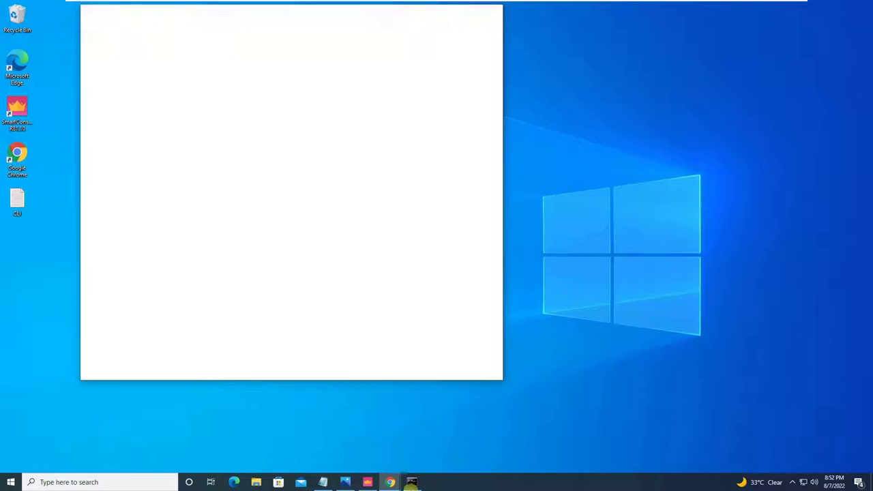
{"action": "mouse_move", "coordinate": [228, 5]}
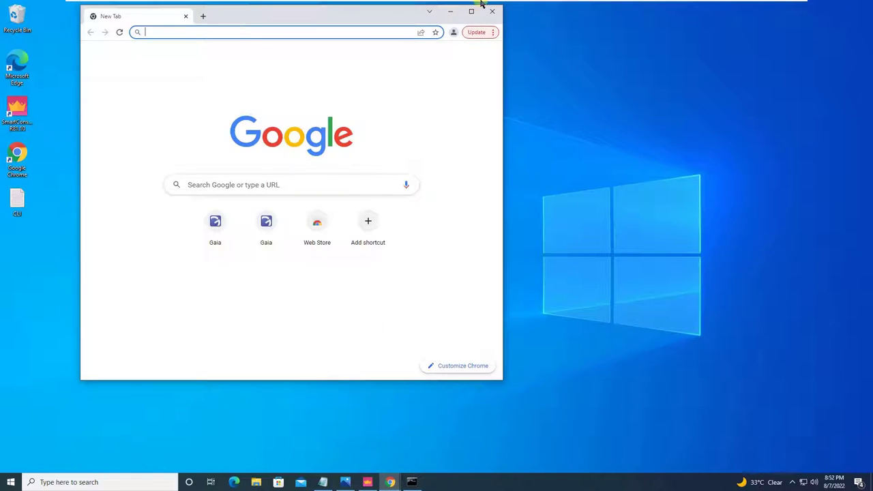
{"action": "mouse_move", "coordinate": [570, 5]}
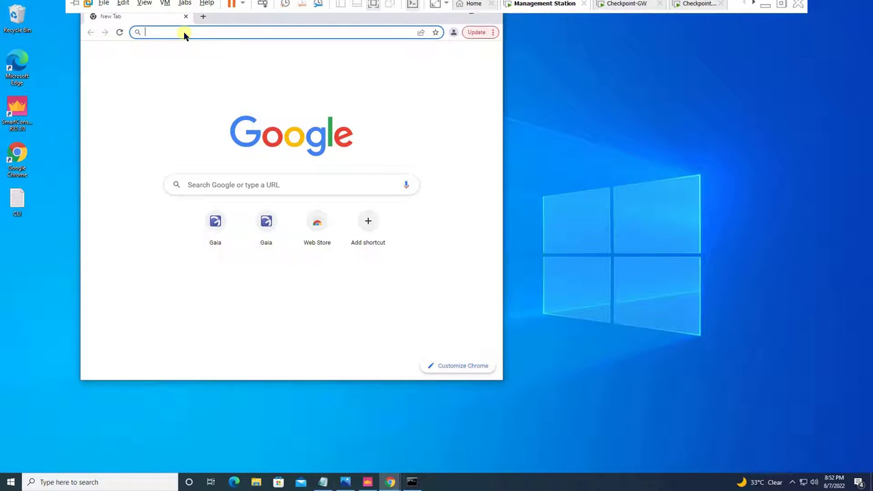
{"action": "type", "text": "yahoo"}
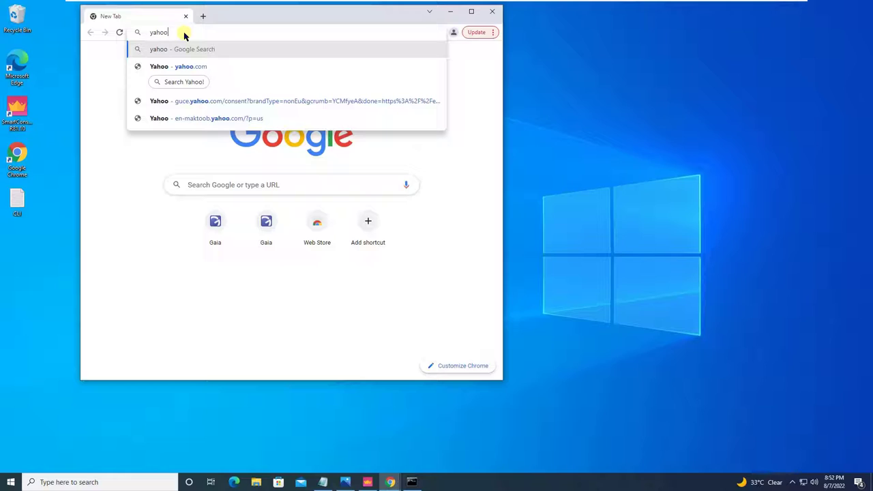
{"action": "key", "text": "Return"}
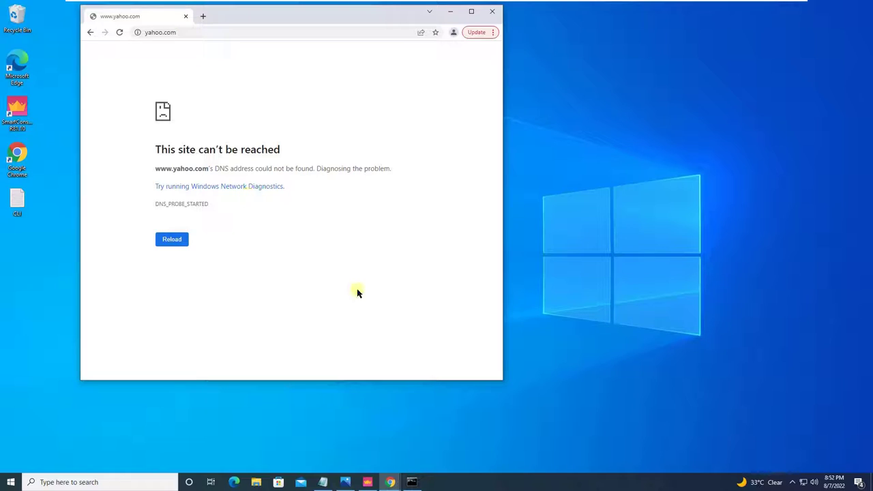
{"action": "left_click", "coordinate": [411, 482]}
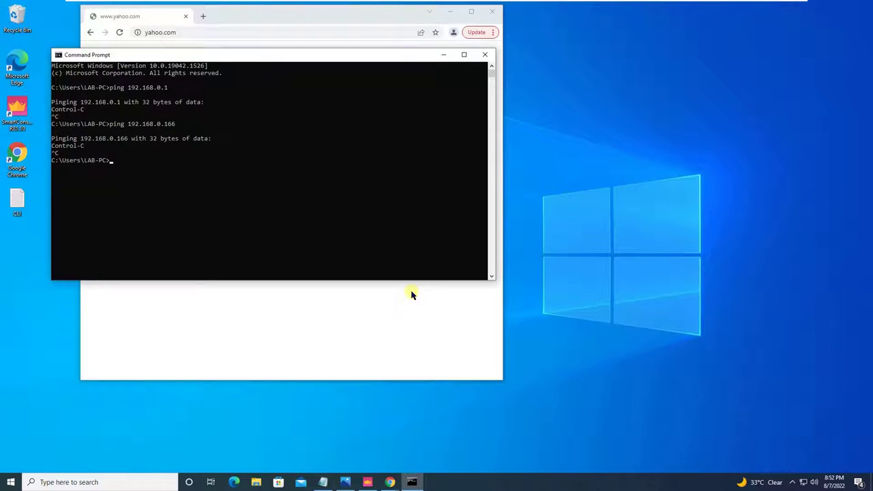
Run ipconfig to check address 10.1.1.100 and gateway 10.1.1.200
{"action": "type", "text": "ipcofnig"}
{"action": "key", "text": "BackSpace"}
{"action": "key", "text": "BackSpace"}
{"action": "key", "text": "BackSpace"}
{"action": "key", "text": "BackSpace"}
{"action": "key", "text": "BackSpace"}
{"action": "type", "text": "onfig \\all"}
{"action": "key", "text": "Return"}
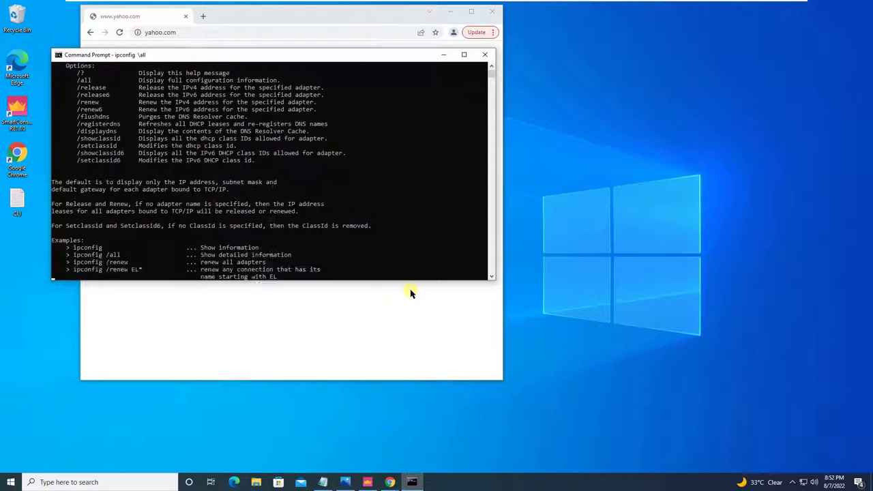
{"action": "key", "text": "Up"}
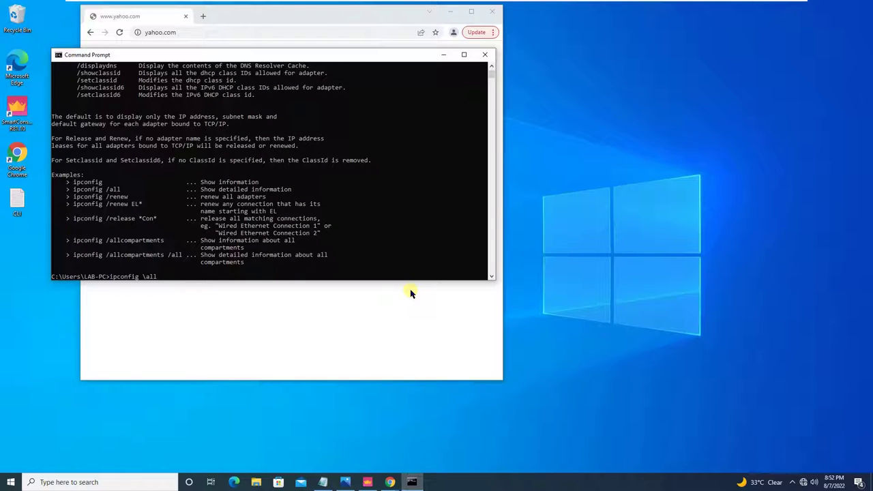
{"action": "key", "text": "BackSpace"}
{"action": "key", "text": "BackSpace"}
{"action": "key", "text": "BackSpace"}
{"action": "key", "text": "Return"}
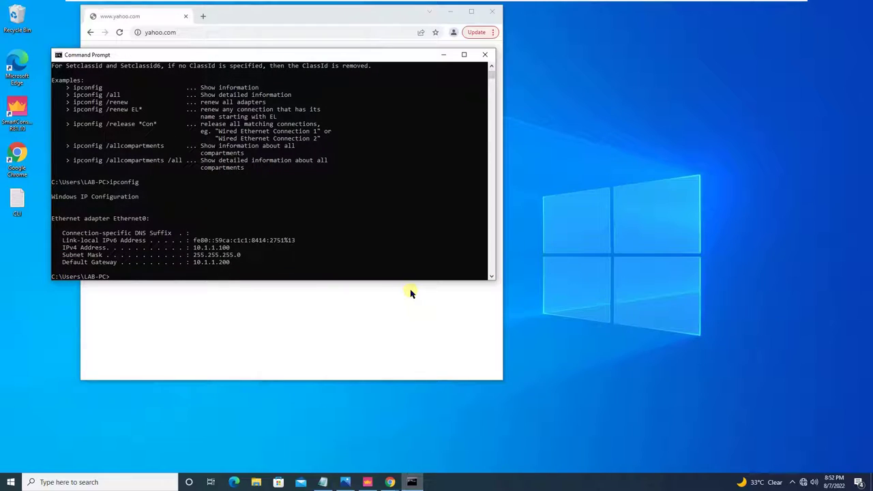
Run ipconfig /all to confirm DNS servers 8.8.8.8 and 4.2.2.2, then close the console
{"action": "key", "text": "Up"}
{"action": "type", "text": "/all"}
{"action": "key", "text": "Return"}
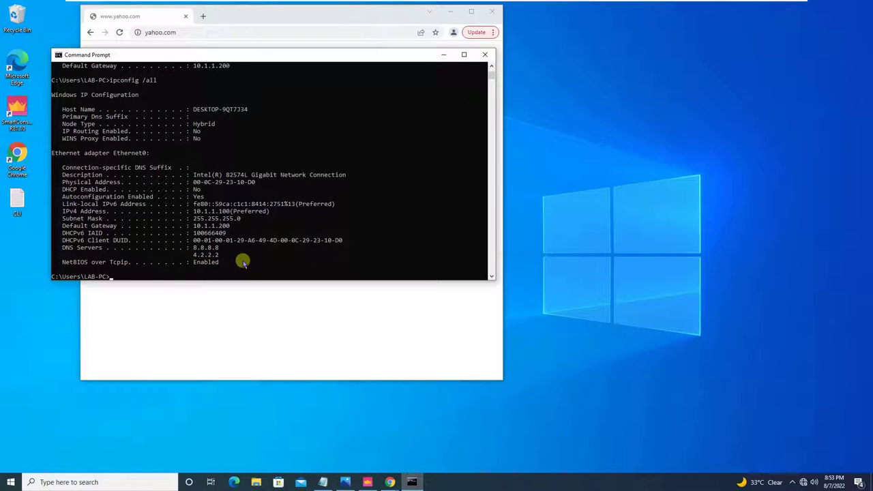
{"action": "left_click", "coordinate": [485, 55]}
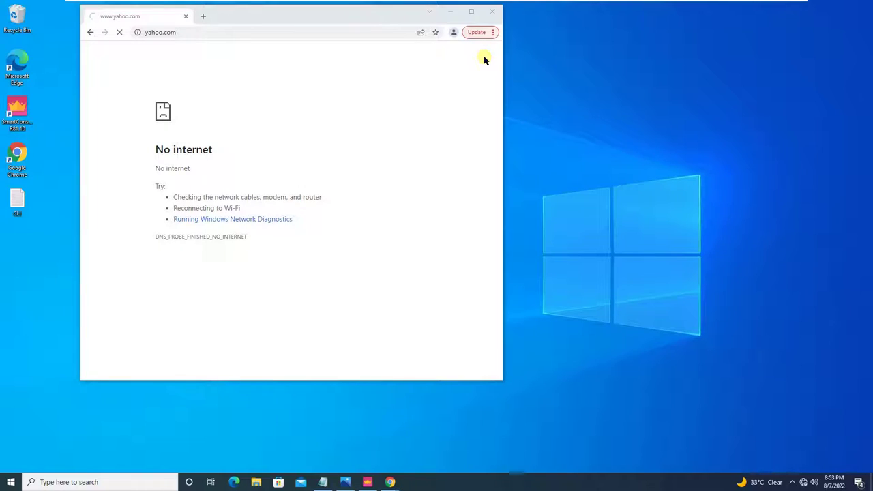
{"action": "mouse_move", "coordinate": [661, 4]}
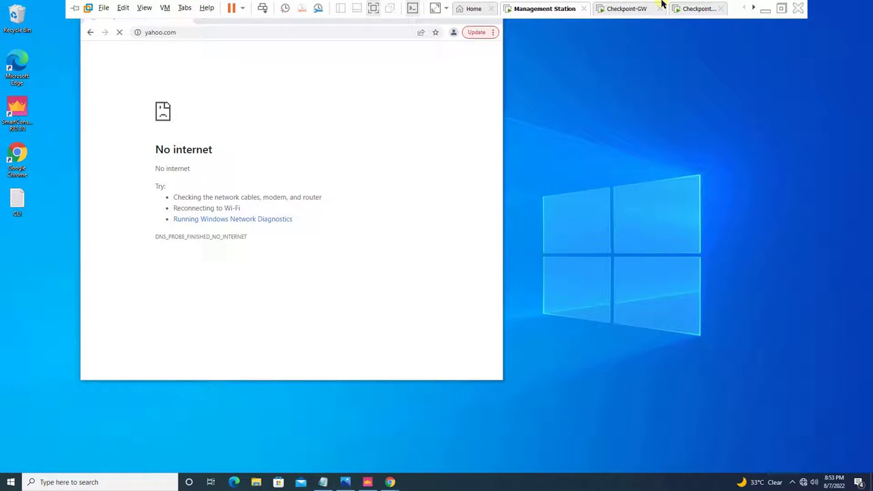
Bring SmartConsole forward and open the Checkpoint-GW gateway properties
{"action": "left_click", "coordinate": [366, 482]}
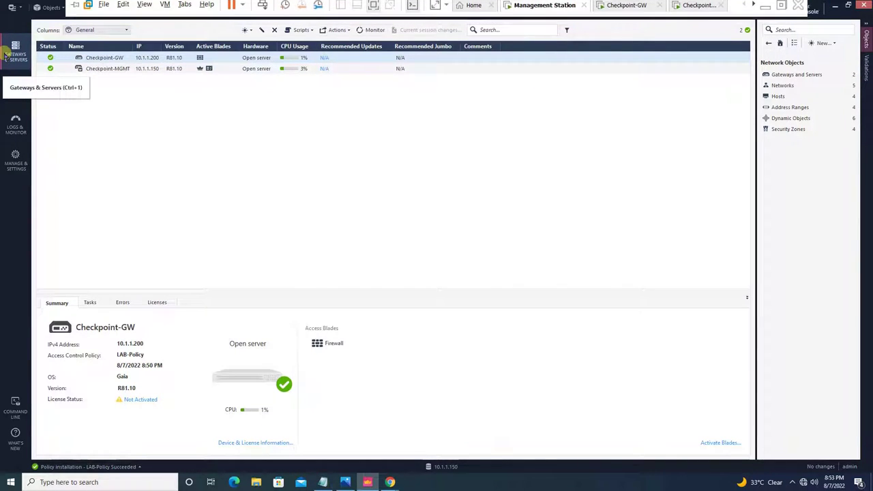
{"action": "left_click", "coordinate": [49, 60]}
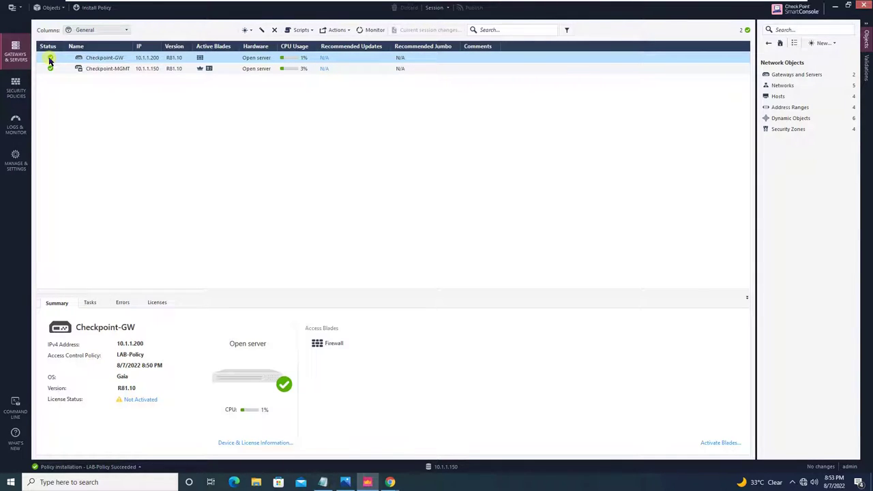
{"action": "double_click", "coordinate": [49, 60]}
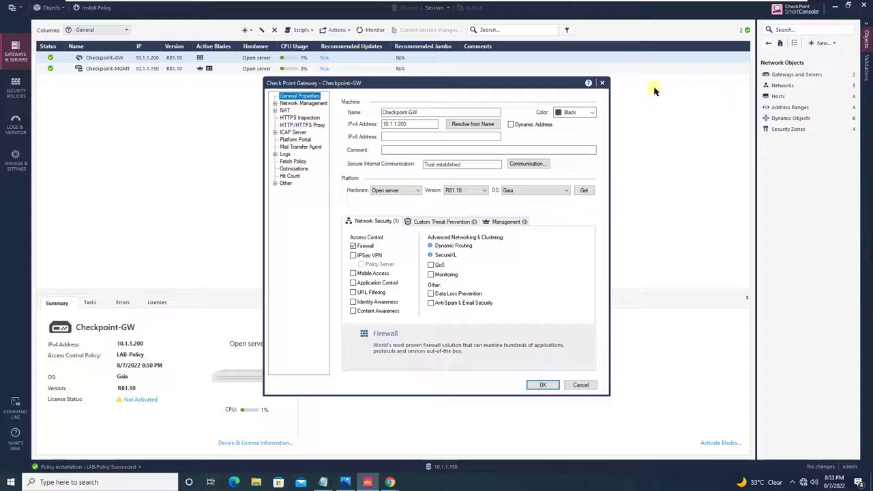
{"action": "left_click", "coordinate": [602, 83]}
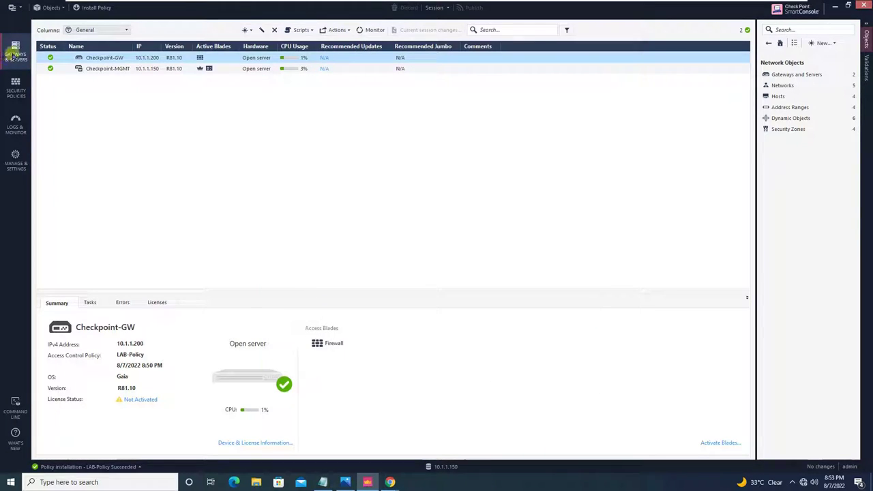
{"action": "left_click", "coordinate": [104, 59]}
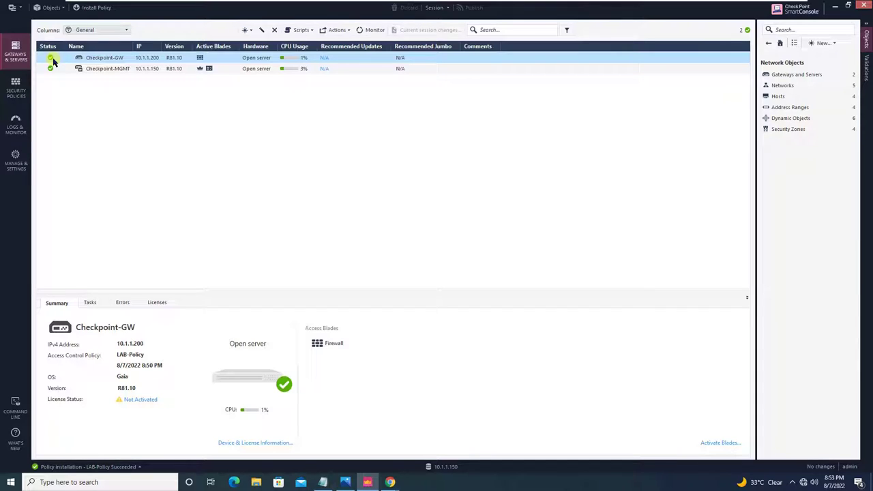
{"action": "double_click", "coordinate": [106, 60]}
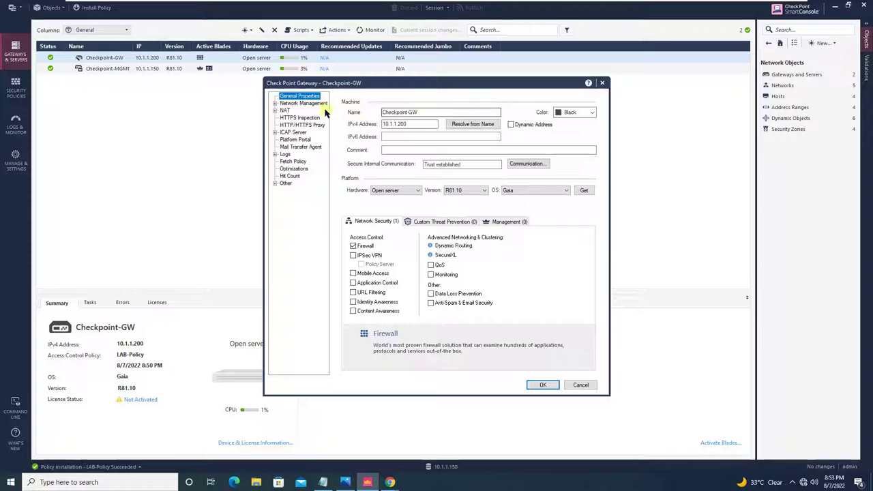
Open the eth1 interface for editing from Network Management
{"action": "left_click", "coordinate": [313, 105]}
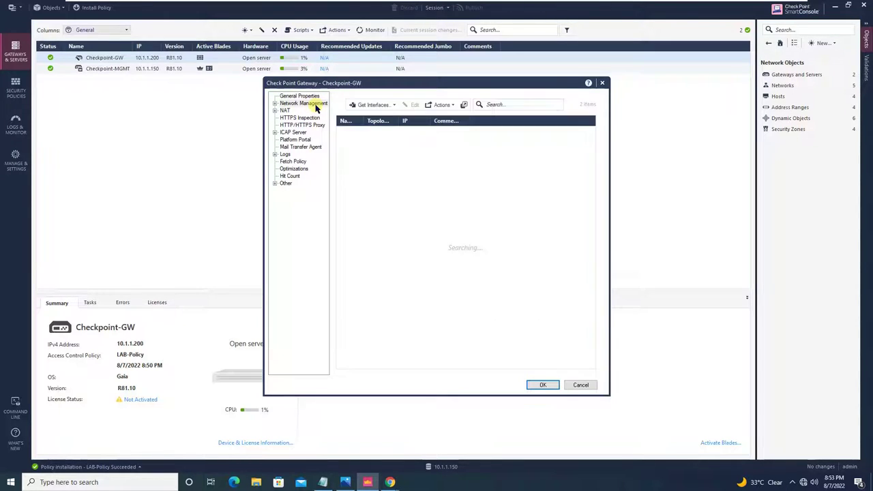
{"action": "left_click", "coordinate": [368, 135]}
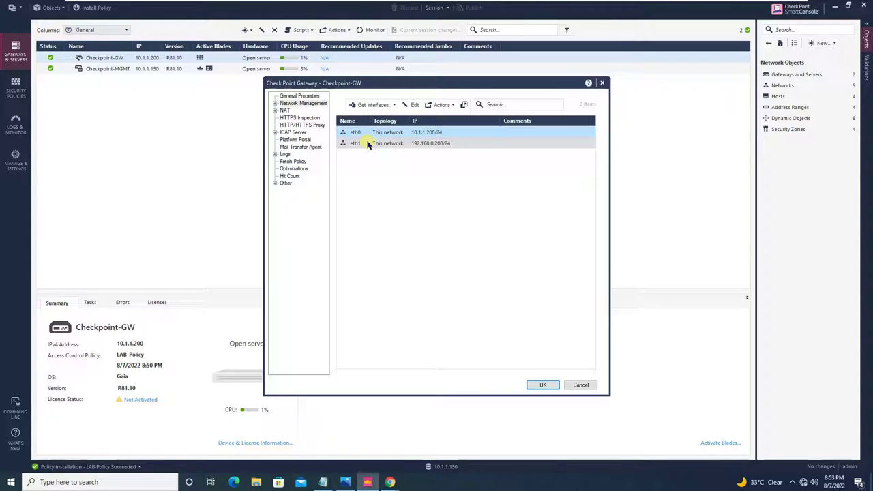
{"action": "left_click", "coordinate": [361, 145]}
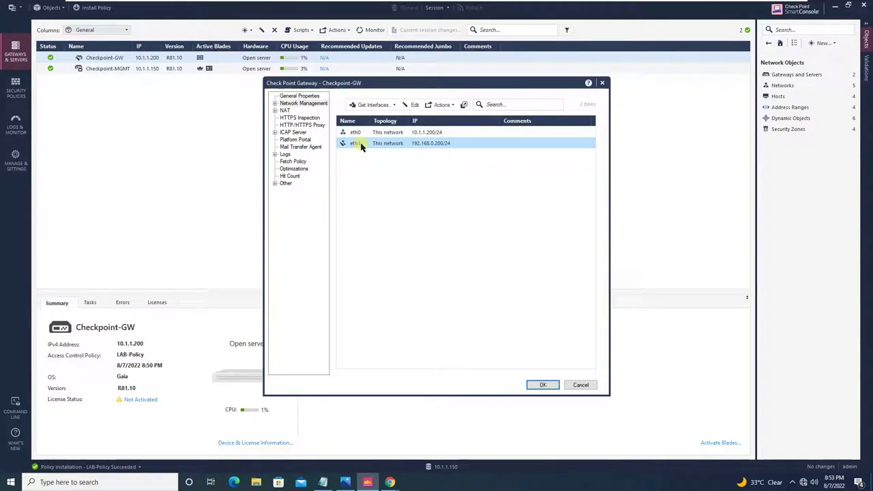
{"action": "left_click", "coordinate": [413, 104]}
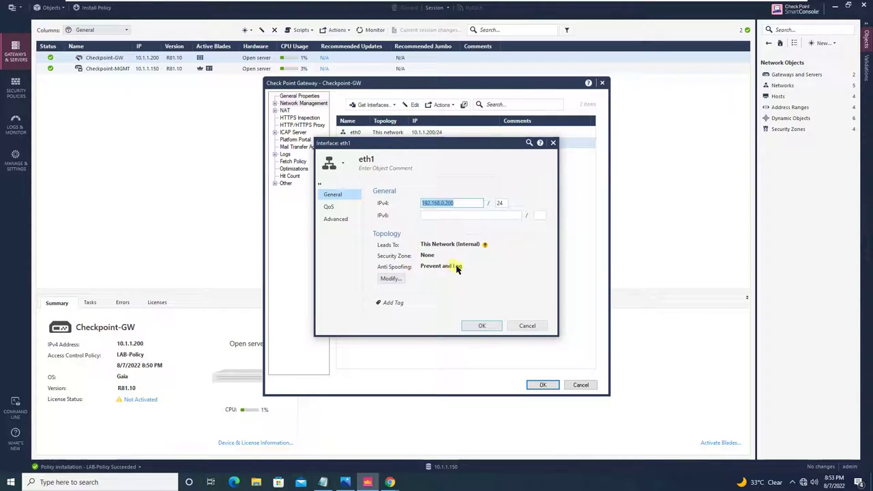
Change eth1 anti-spoofing action to Detect with anti-spoofing still enabled, and save both dialogs
{"action": "left_click", "coordinate": [390, 279]}
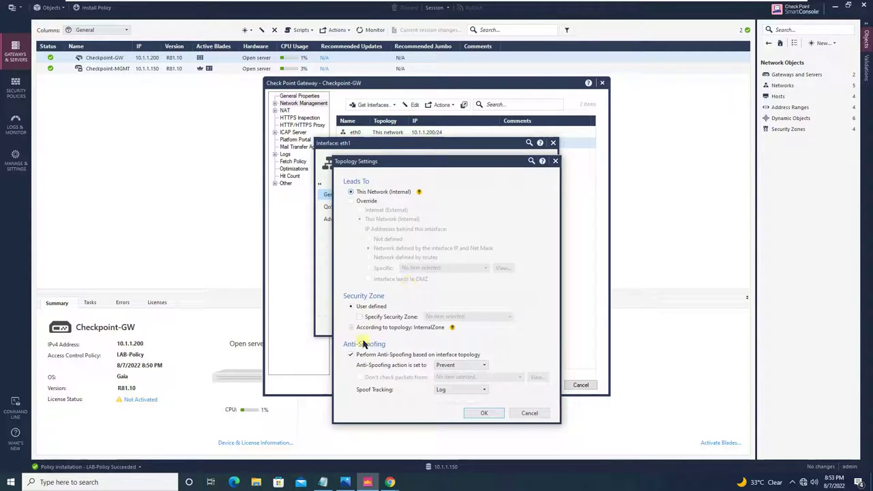
{"action": "left_click", "coordinate": [460, 366]}
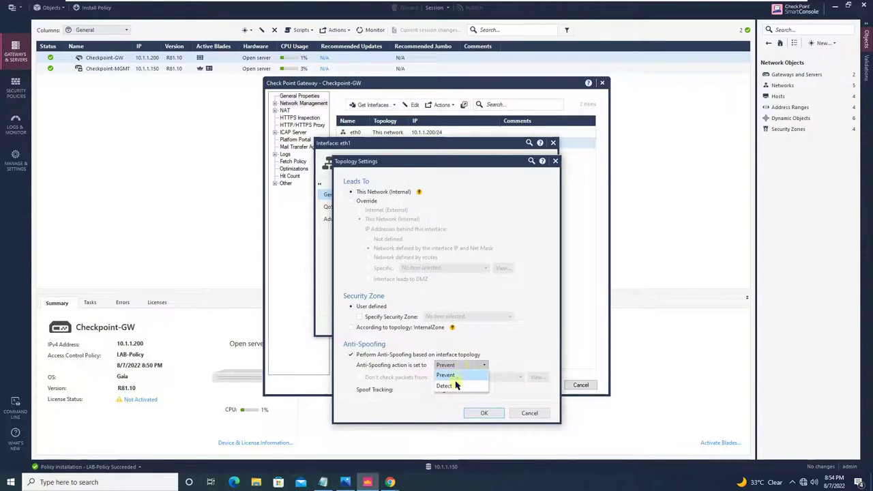
{"action": "left_click", "coordinate": [457, 386]}
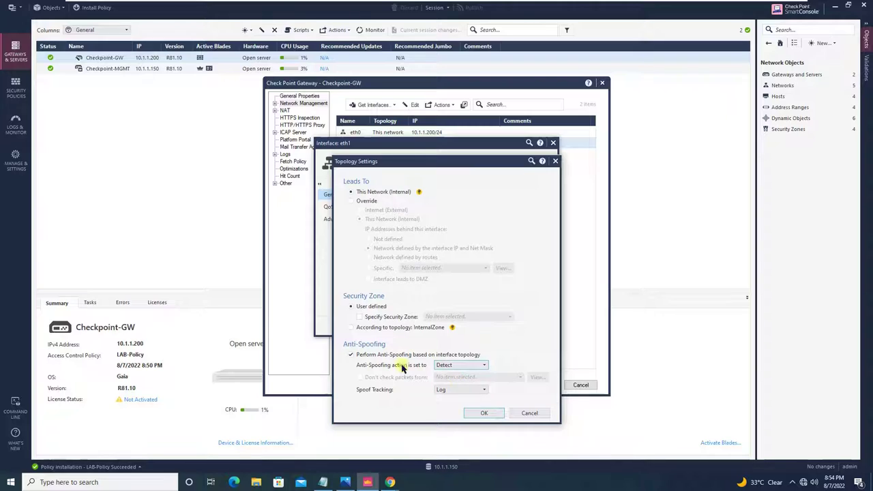
{"action": "left_click", "coordinate": [350, 355]}
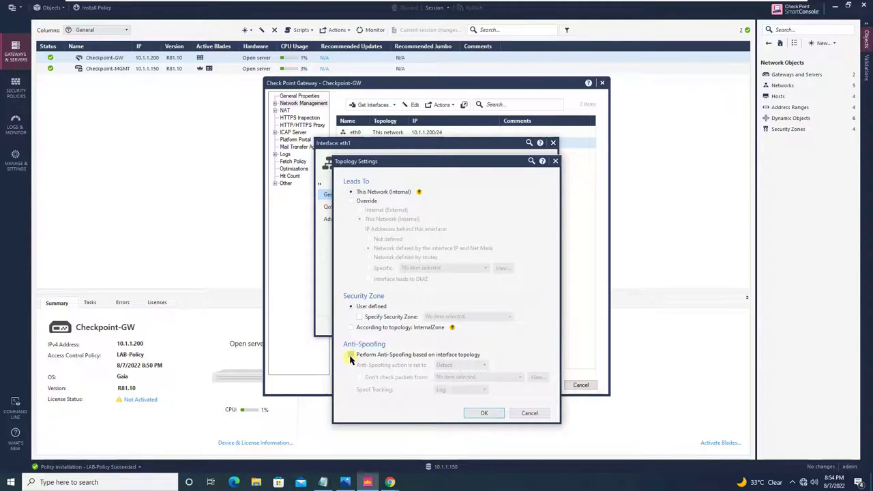
{"action": "left_click", "coordinate": [349, 356]}
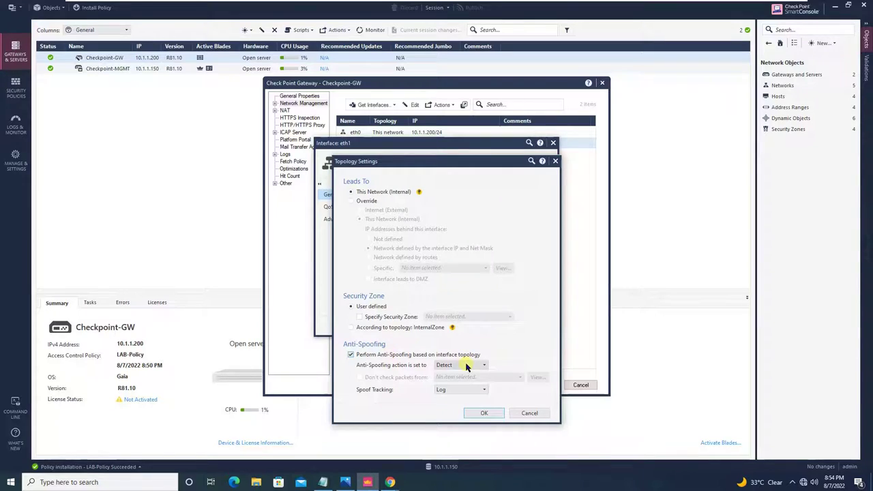
{"action": "left_click", "coordinate": [483, 412]}
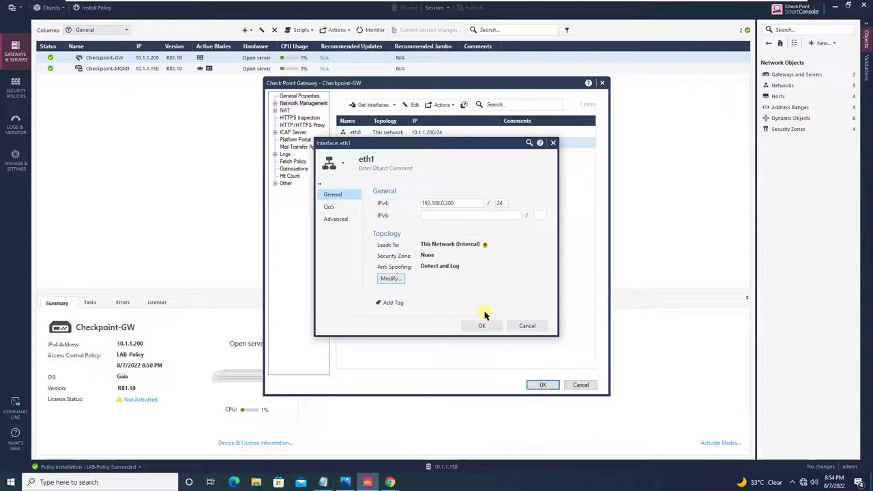
{"action": "left_click", "coordinate": [484, 324]}
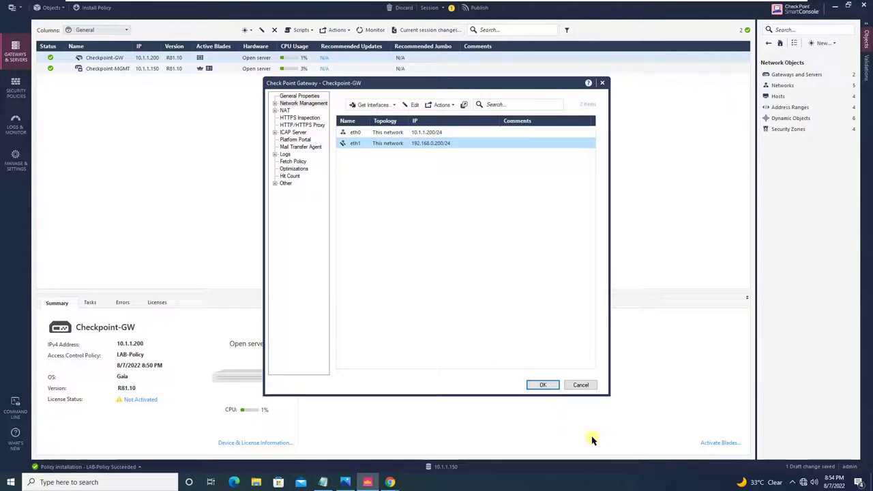
Save the gateway, publish the changes and install LAB-Policy on Checkpoint-GW
{"action": "left_click", "coordinate": [542, 385]}
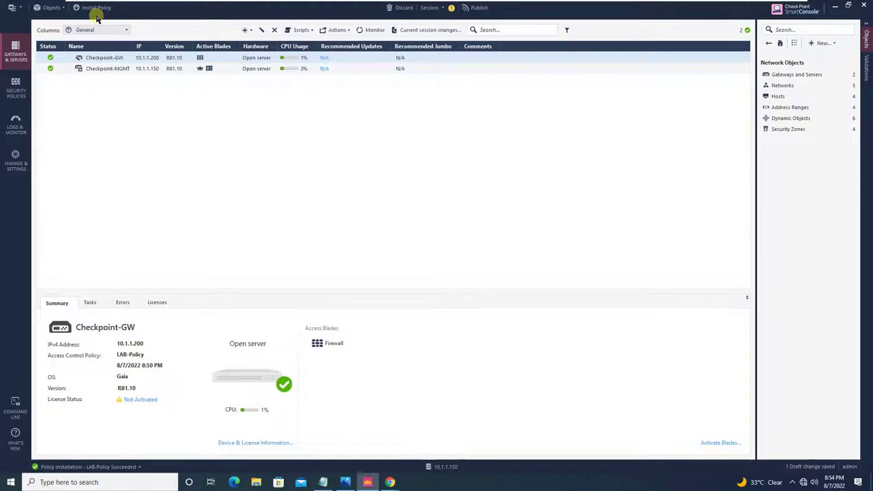
{"action": "left_click", "coordinate": [95, 8]}
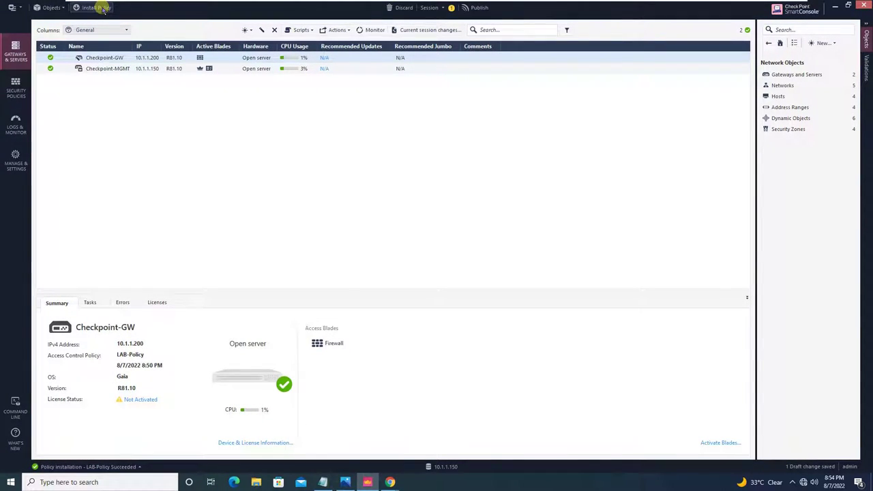
{"action": "left_click", "coordinate": [492, 297]}
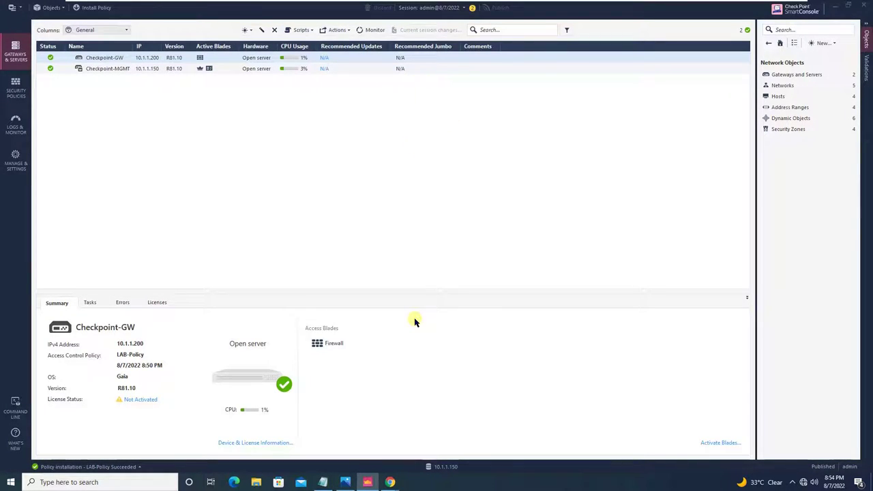
{"action": "left_click", "coordinate": [367, 482]}
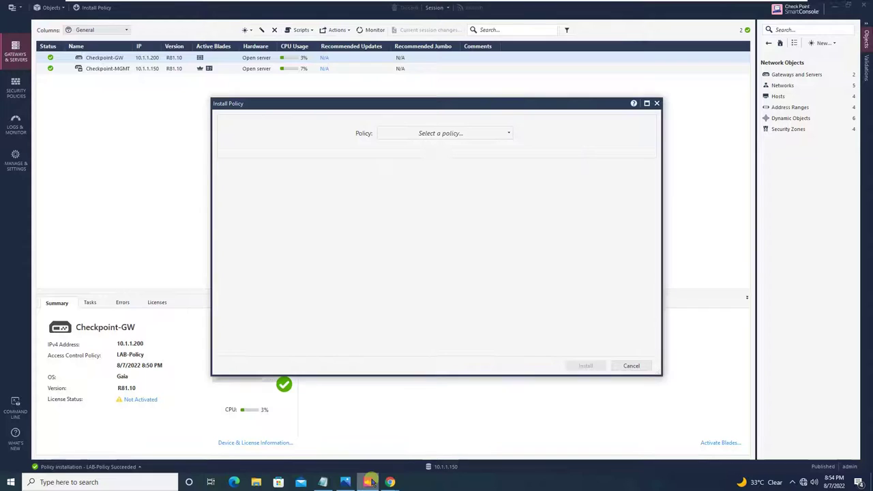
{"action": "left_click", "coordinate": [475, 136]}
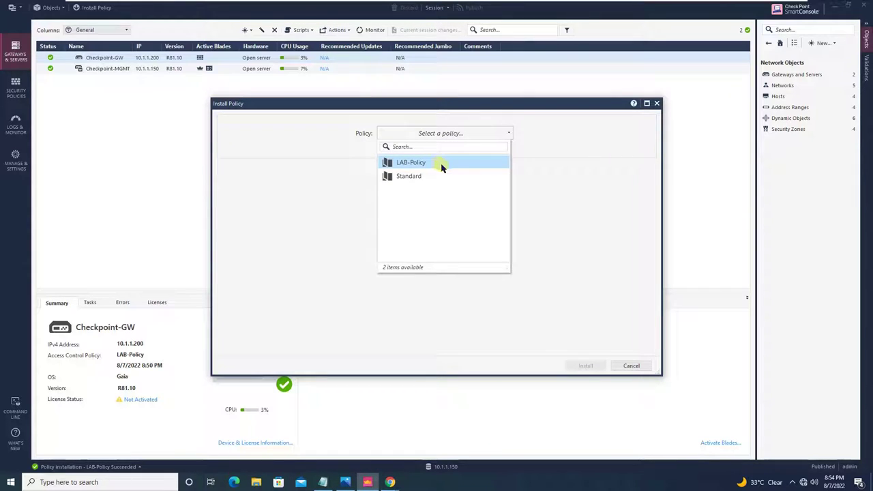
{"action": "left_click", "coordinate": [439, 165]}
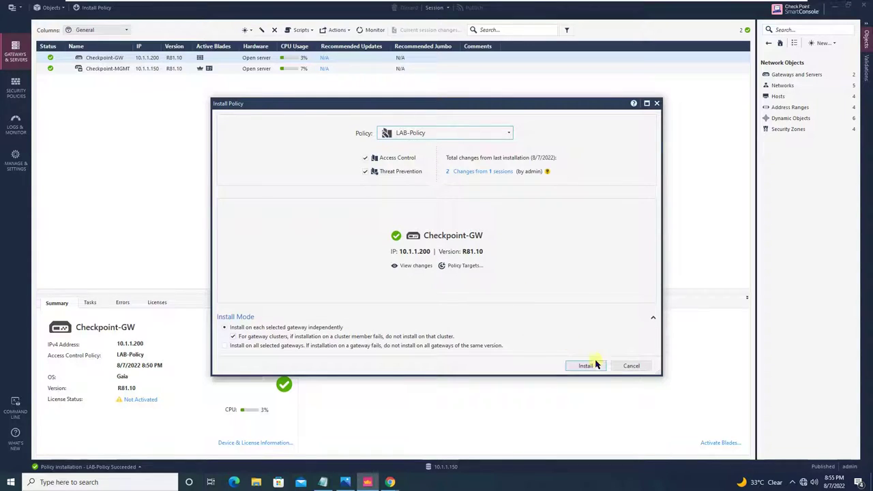
{"action": "left_click", "coordinate": [598, 367]}
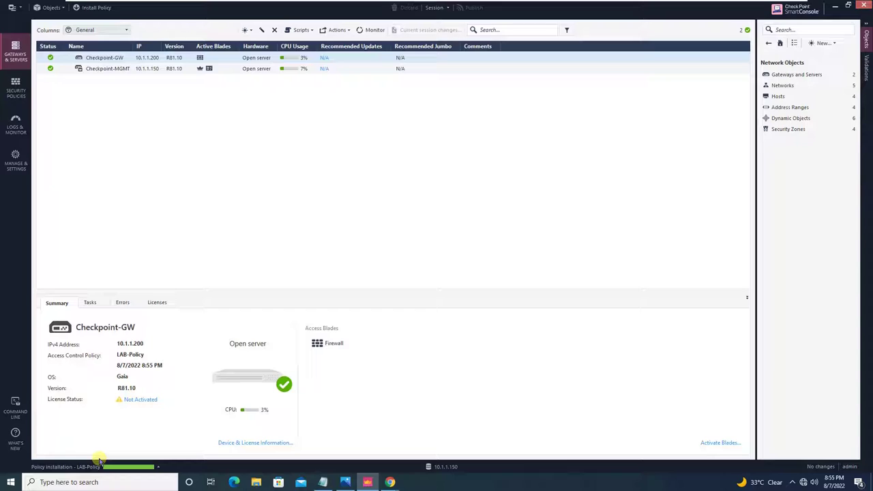
Confirm in Recent Tasks that the LAB-Policy installation succeeded, then switch to Chrome
{"action": "left_click", "coordinate": [135, 466]}
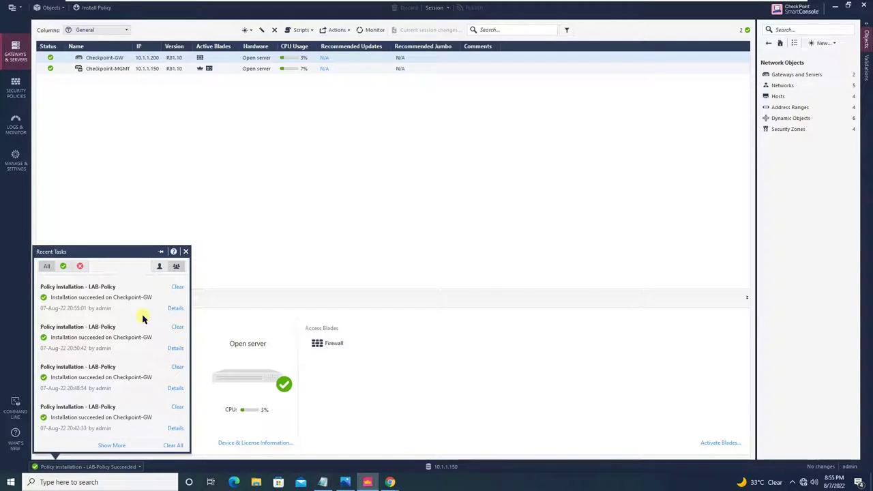
{"action": "left_click", "coordinate": [186, 250]}
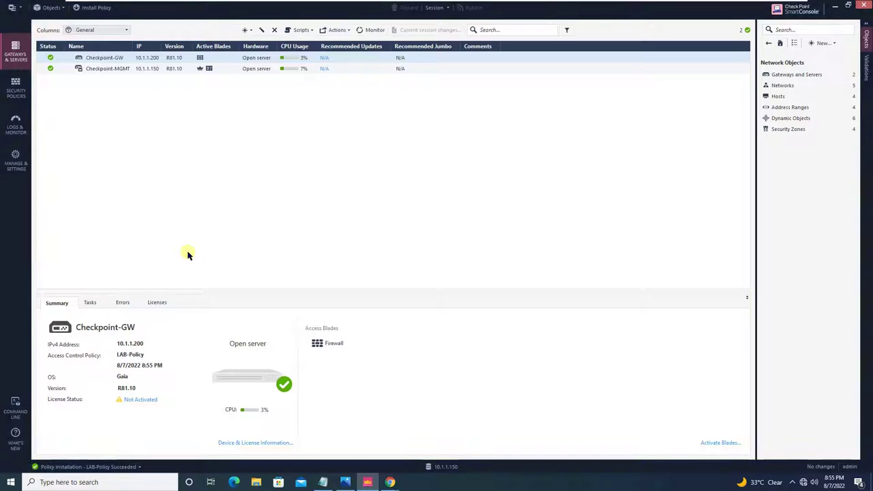
{"action": "right_click", "coordinate": [392, 482]}
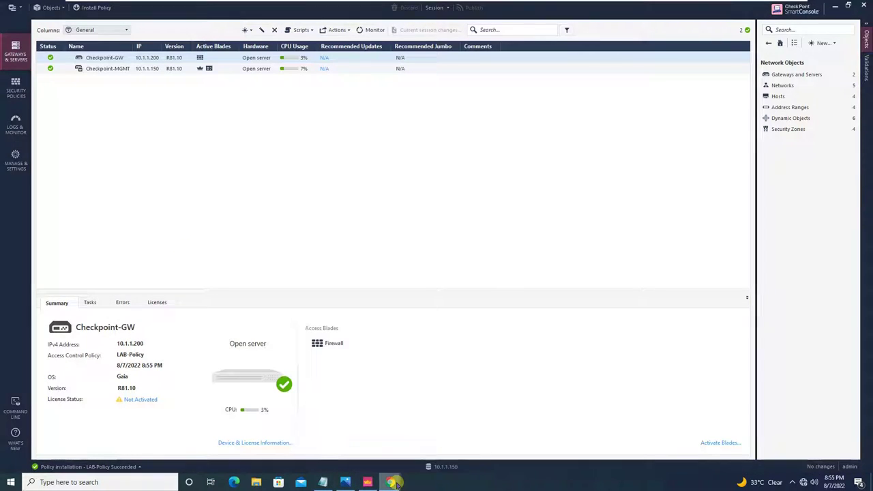
{"action": "left_click", "coordinate": [392, 482]}
Reload the yahoo.com page in Chrome
{"action": "left_click", "coordinate": [455, 428]}
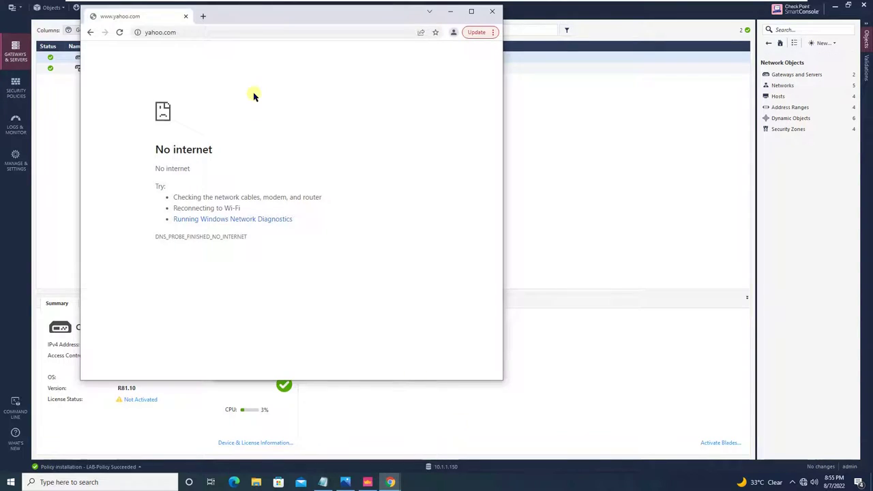
{"action": "left_click", "coordinate": [218, 33]}
{"action": "key", "text": "Return"}
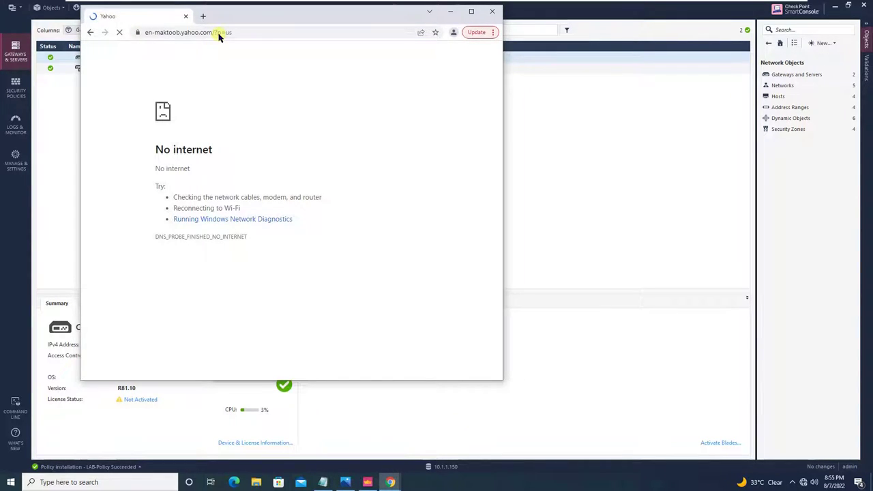
Load google.com to test internet access, then minimize Chrome and go to Logs & Monitor
{"action": "left_click", "coordinate": [218, 32]}
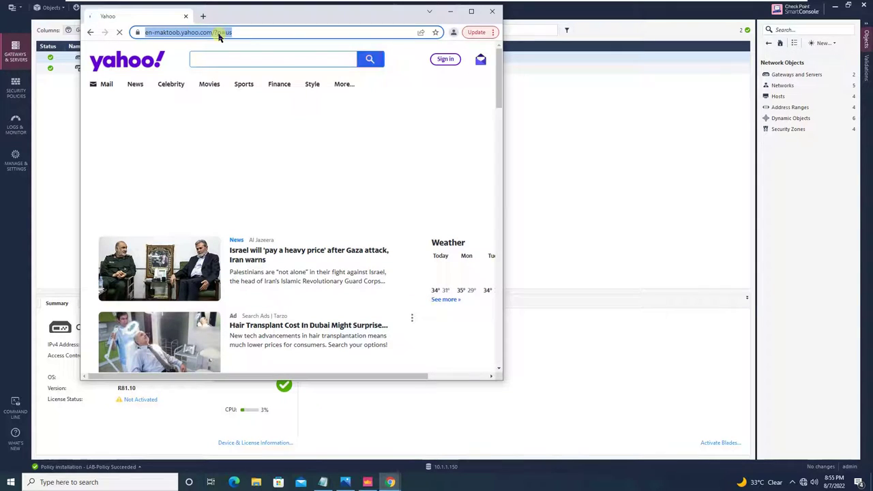
{"action": "type", "text": "google.com"}
{"action": "key", "text": "Return"}
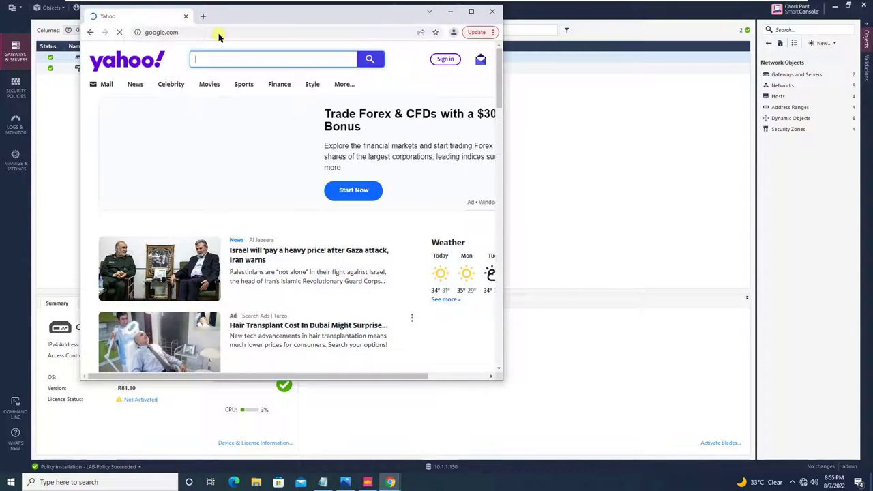
{"action": "left_click", "coordinate": [448, 12]}
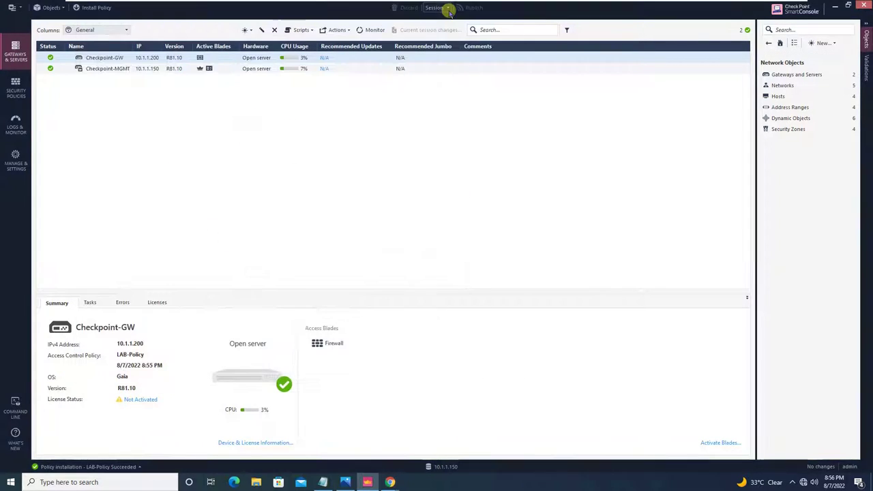
{"action": "left_click", "coordinate": [19, 129]}
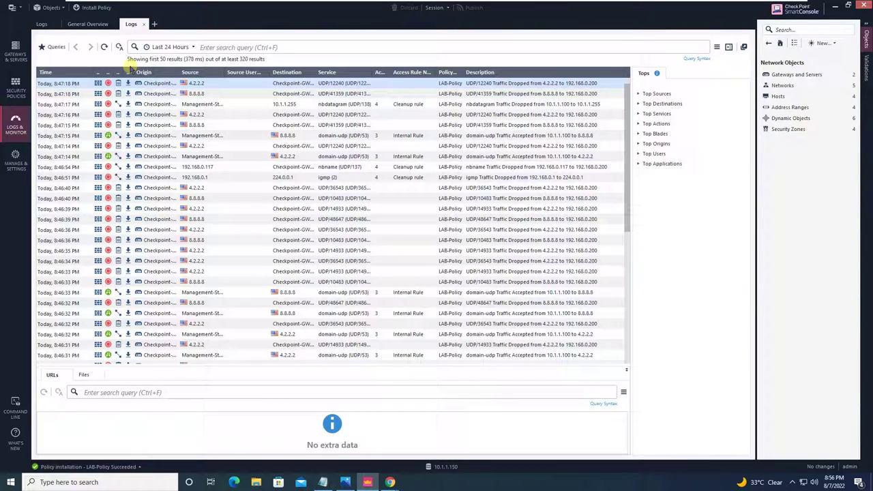
Inspect the accepted https log's details showing hide NAT behind 192.168.0.200, then close them
{"action": "left_click", "coordinate": [144, 24]}
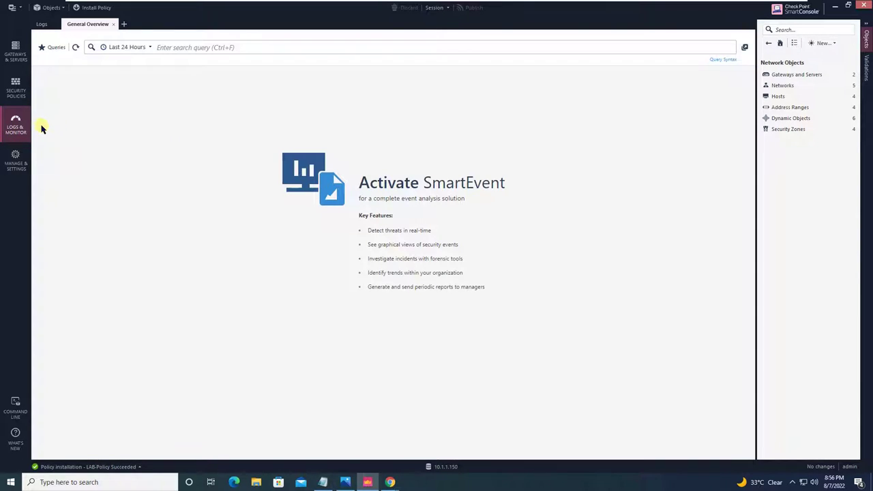
{"action": "left_click", "coordinate": [44, 26]}
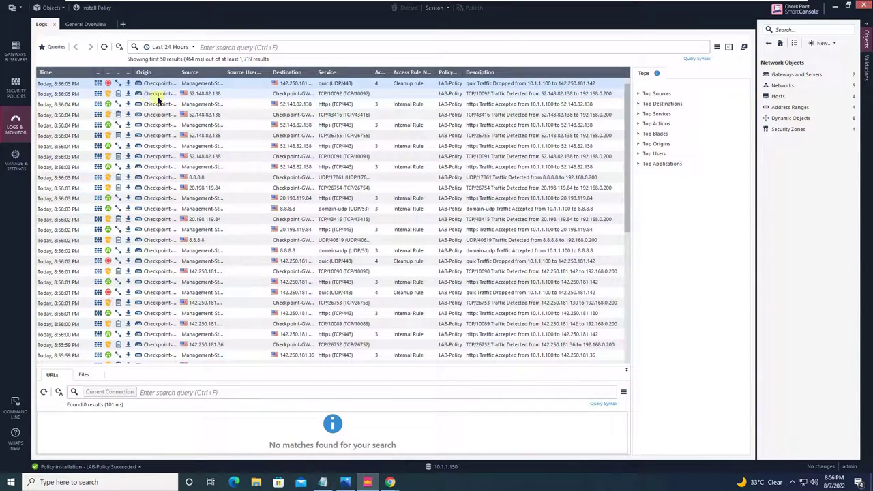
{"action": "left_click", "coordinate": [333, 107]}
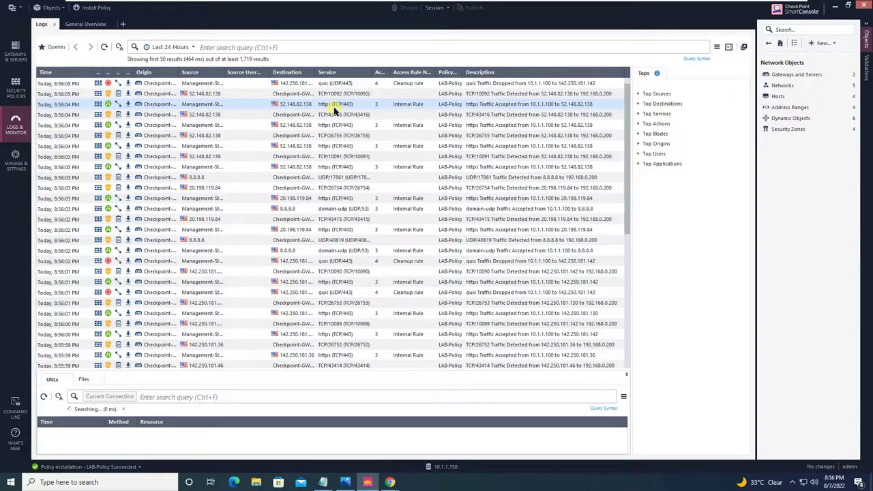
{"action": "double_click", "coordinate": [334, 107]}
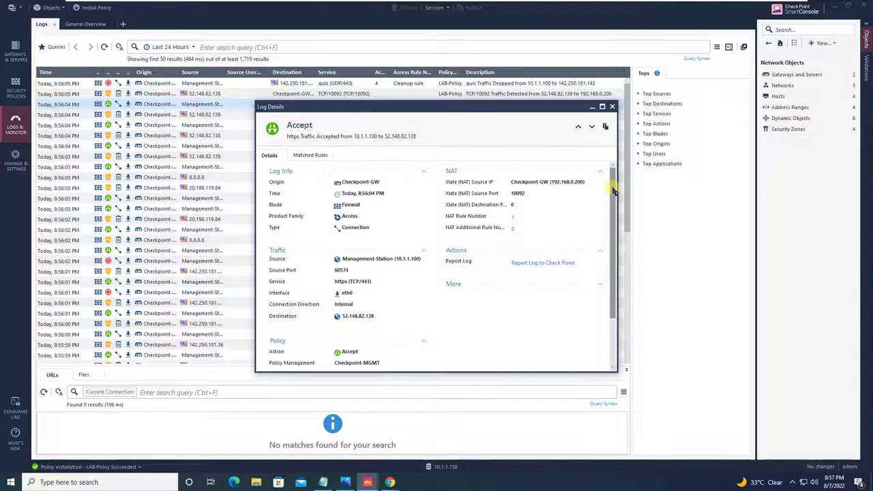
{"action": "scroll", "coordinate": [615, 294], "scroll_direction": "down", "scroll_amount": 1}
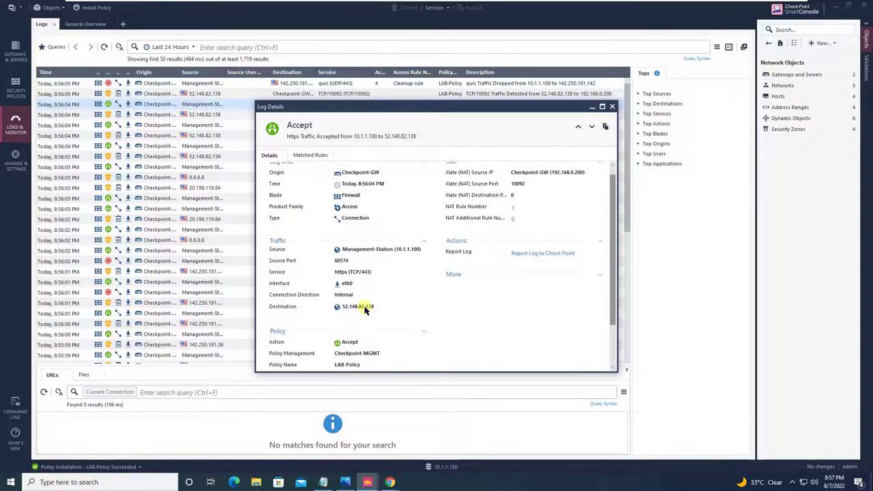
{"action": "left_click", "coordinate": [612, 107]}
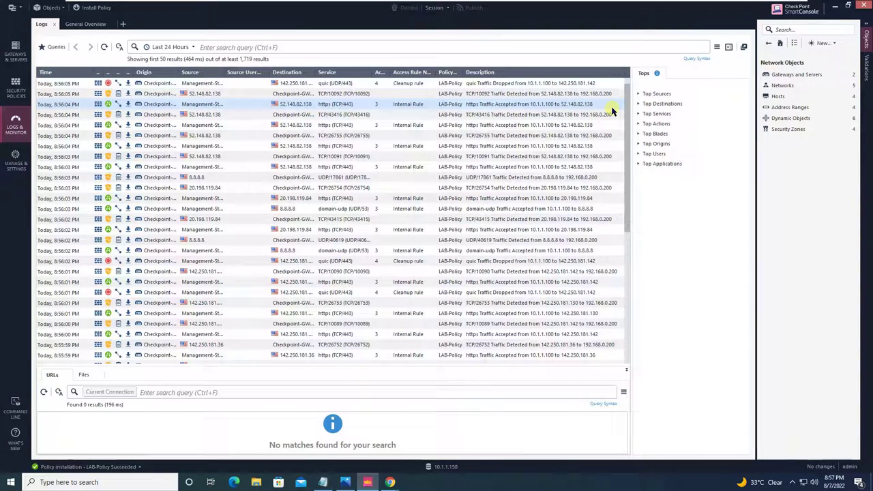
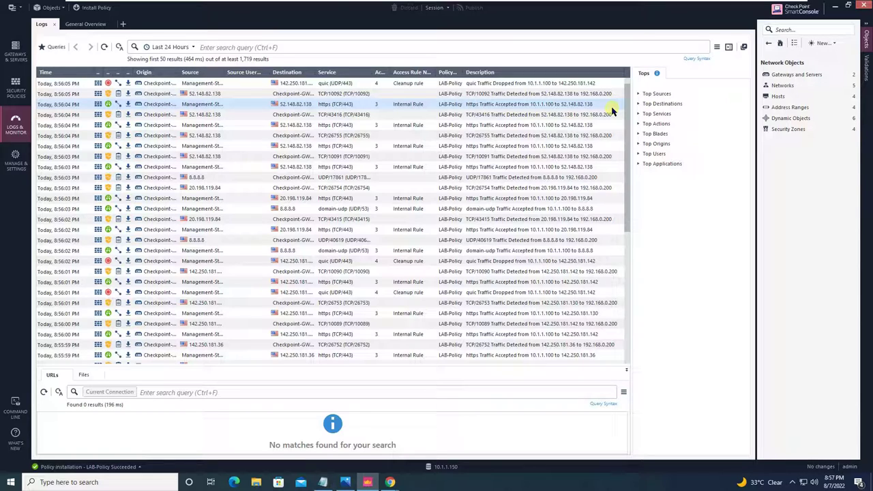
Switch SmartConsole to the Security Policies view, then minimize it to show the desktop
{"action": "left_click", "coordinate": [10, 89]}
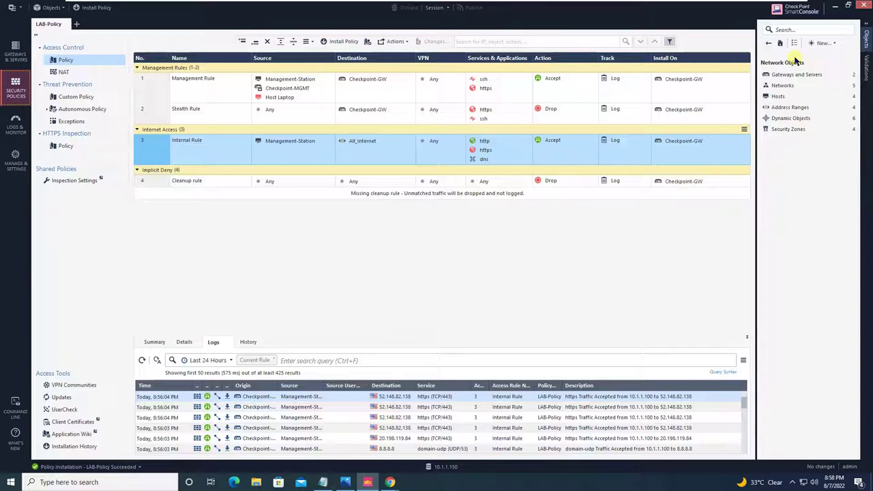
{"action": "left_click", "coordinate": [836, 9]}
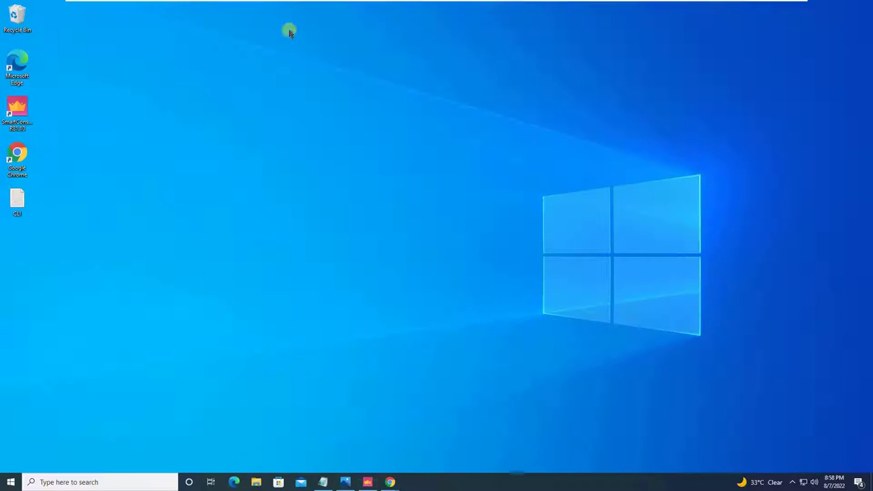
Open the CLI notes file in Notepad, enlarge the text and maximize the window
{"action": "double_click", "coordinate": [15, 203]}
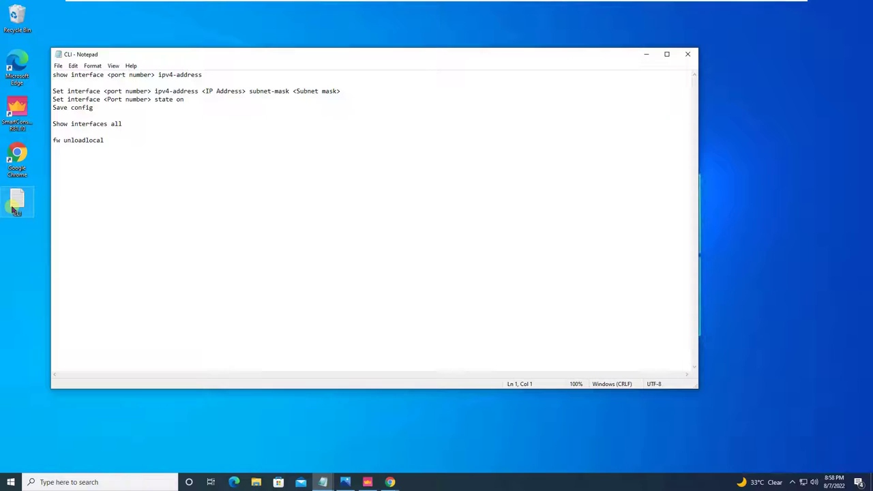
{"action": "key", "text": "ctrl+plus"}
{"action": "key", "text": "ctrl+plus"}
{"action": "key", "text": "ctrl+plus"}
{"action": "key", "text": "ctrl+plus"}
{"action": "key", "text": "ctrl+plus"}
{"action": "key", "text": "ctrl+plus"}
{"action": "key", "text": "ctrl+plus"}
{"action": "key", "text": "ctrl+plus"}
{"action": "key", "text": "ctrl+plus"}
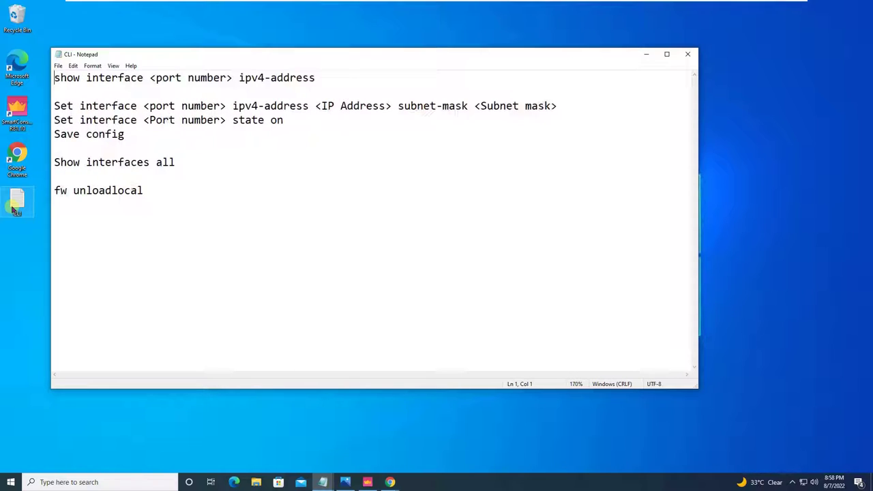
{"action": "left_click", "coordinate": [666, 54]}
Add 'fw stat' below fw unloadlocal, insert a blank top line, and start a new line
{"action": "left_click", "coordinate": [135, 161]}
{"action": "key", "text": "Return"}
{"action": "key", "text": "Return"}
{"action": "key", "text": "Return"}
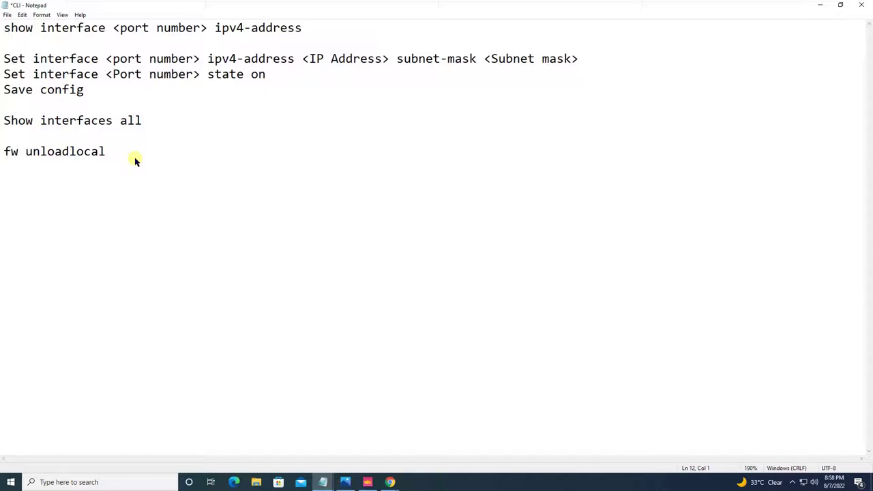
{"action": "type", "text": "fw stat"}
{"action": "key", "text": "ctrl+plus"}
{"action": "key", "text": "ctrl+plus"}
{"action": "key", "text": "ctrl+plus"}
{"action": "key", "text": "ctrl+plus"}
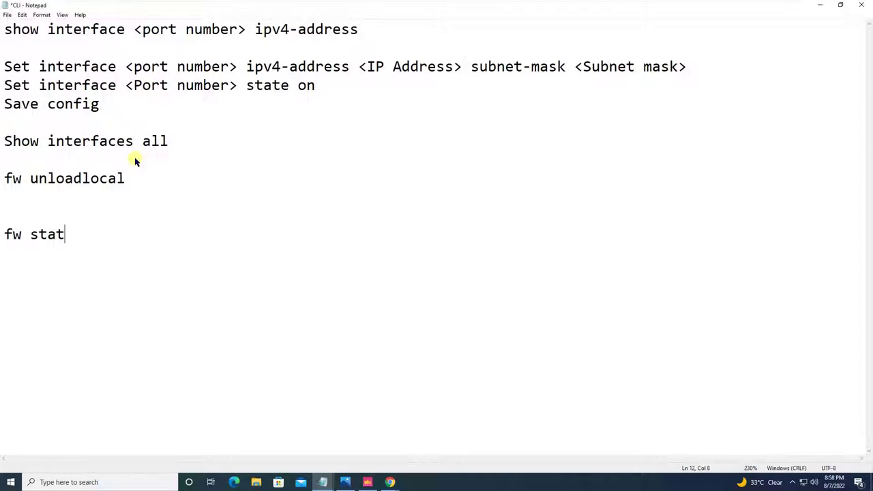
{"action": "left_click", "coordinate": [5, 27]}
{"action": "key", "text": "Return"}
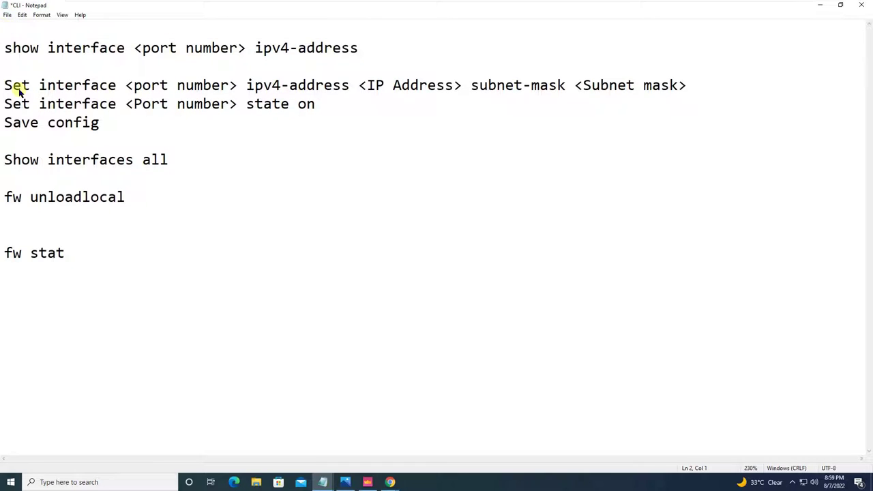
{"action": "left_click", "coordinate": [97, 251]}
{"action": "key", "text": "Return"}
{"action": "key", "text": "Return"}
Add the line 'fw fetch <IP Address of Checkpoint SMS>'
{"action": "type", "text": "fw f"}
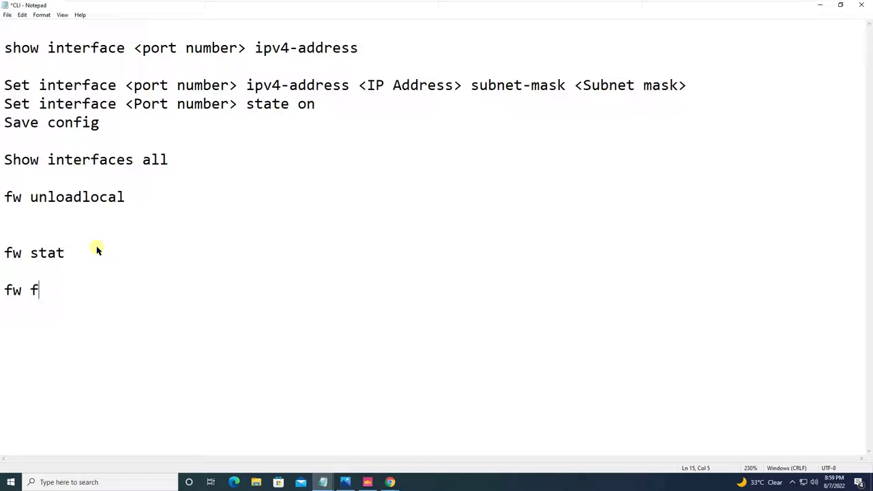
{"action": "type", "text": "etch <IP A>"}
{"action": "key", "text": "Left"}
{"action": "type", "text": "IP ADd"}
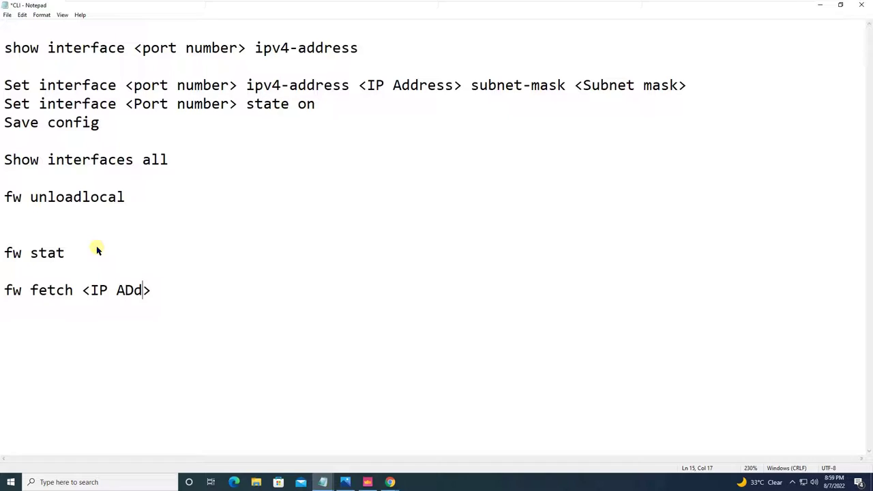
{"action": "key", "text": "BackSpace"}
{"action": "key", "text": "BackSpace"}
{"action": "type", "text": "ddre"}
{"action": "type", "text": "ss of "}
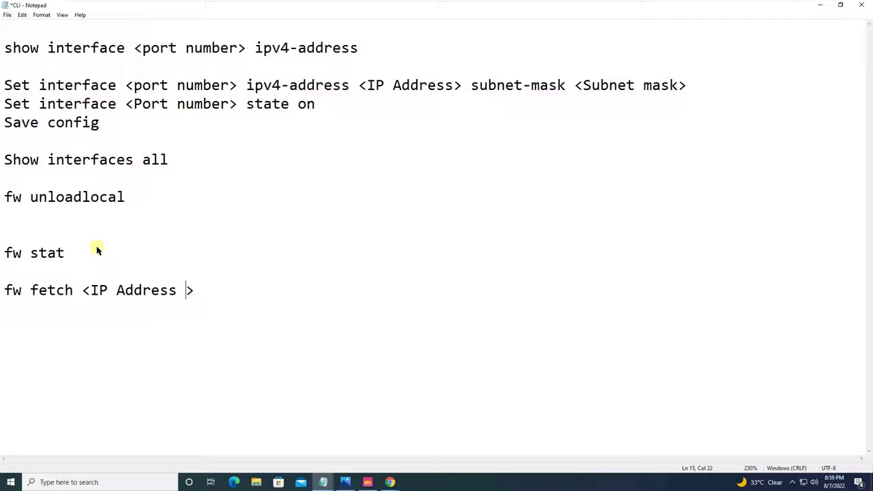
{"action": "type", "text": "Checkpoint "}
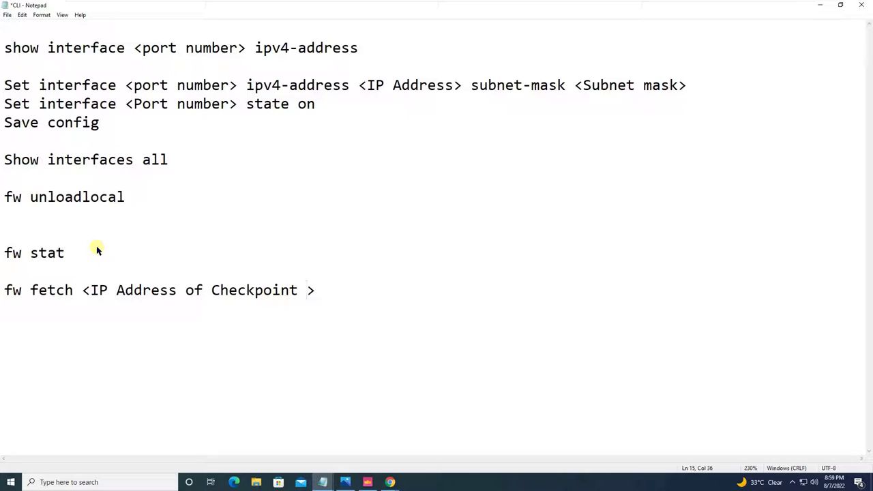
{"action": "type", "text": "SMS"}
{"action": "key", "text": "End"}
{"action": "key", "text": "Return"}
{"action": "key", "text": "Return"}
Add 'show configuration interface' and 'set static-route default nexthop gateway address <next hop IP Address> on'
{"action": "type", "text": "show confi"}
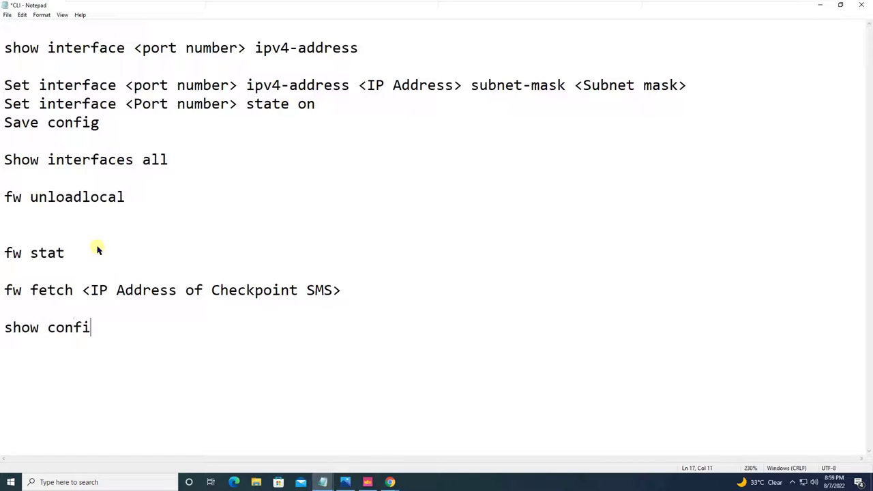
{"action": "type", "text": "guration interface"}
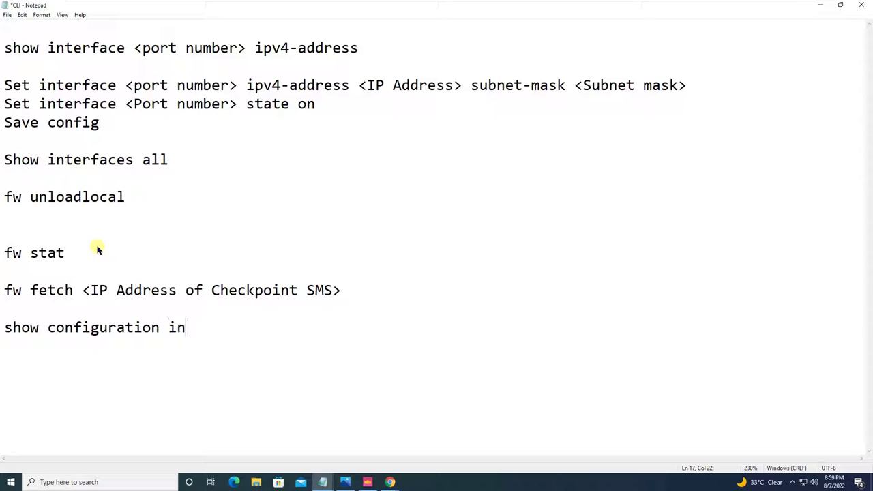
{"action": "key", "text": "Return"}
{"action": "key", "text": "Return"}
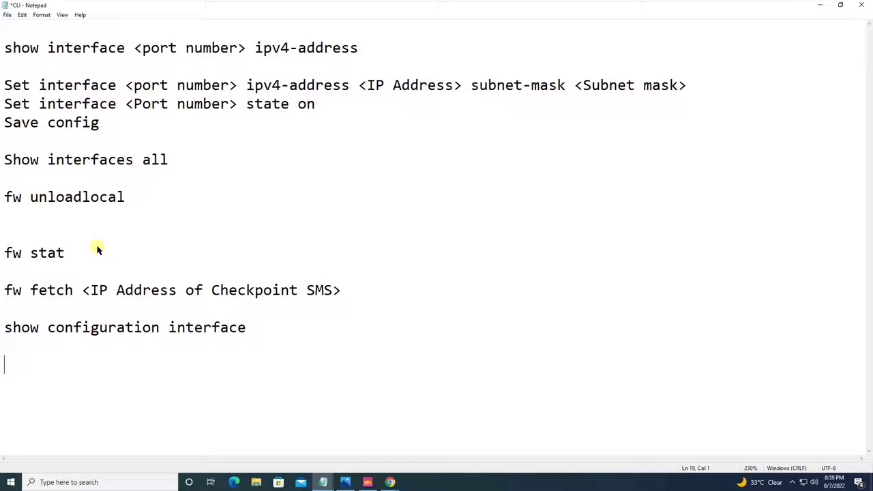
{"action": "type", "text": "set"}
{"action": "type", "text": "stat"}
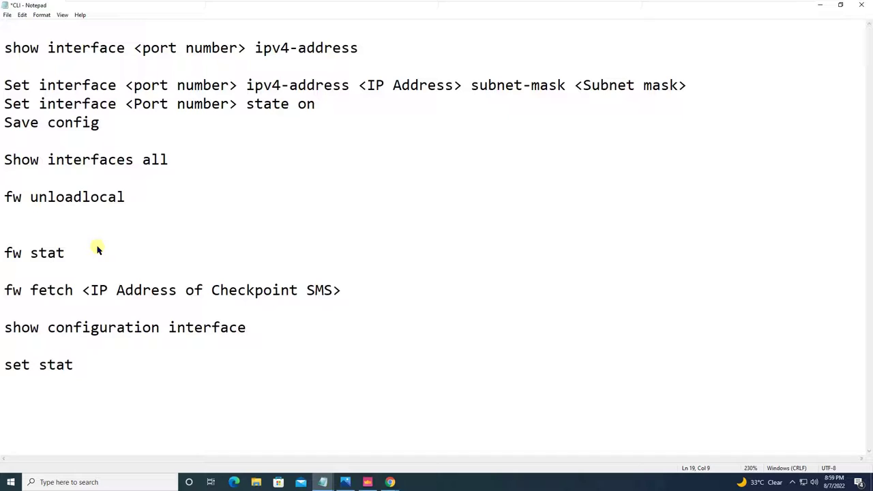
{"action": "type", "text": "ic-route d"}
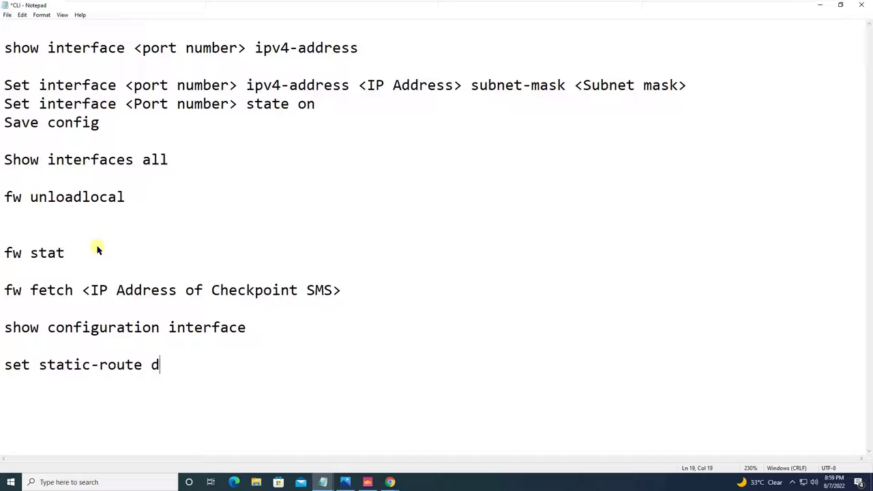
{"action": "type", "text": "efault"}
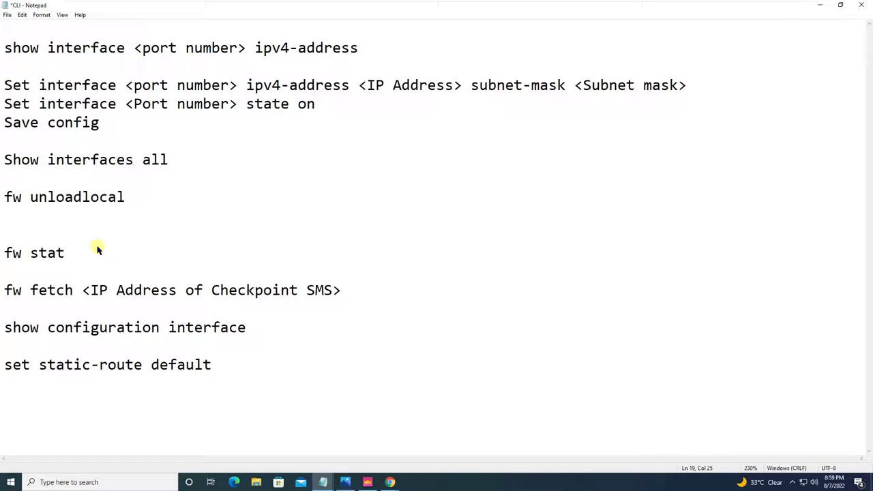
{"action": "type", "text": " nexthop"}
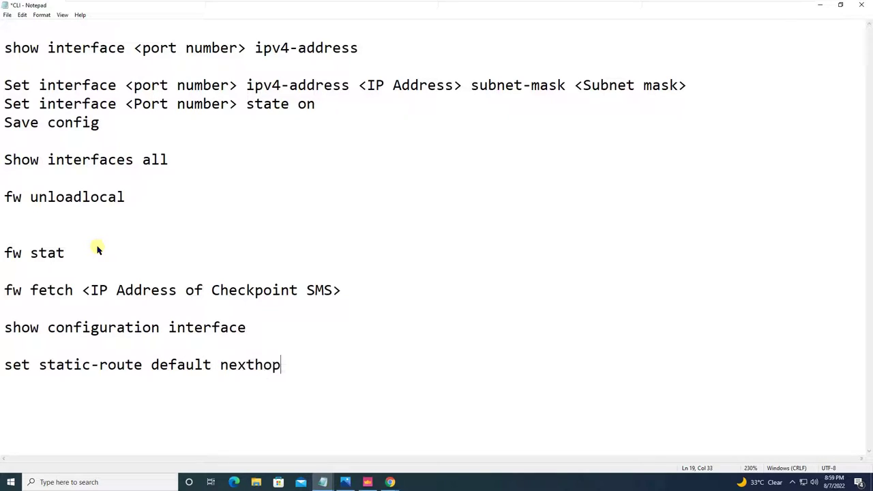
{"action": "type", "text": " gateway"}
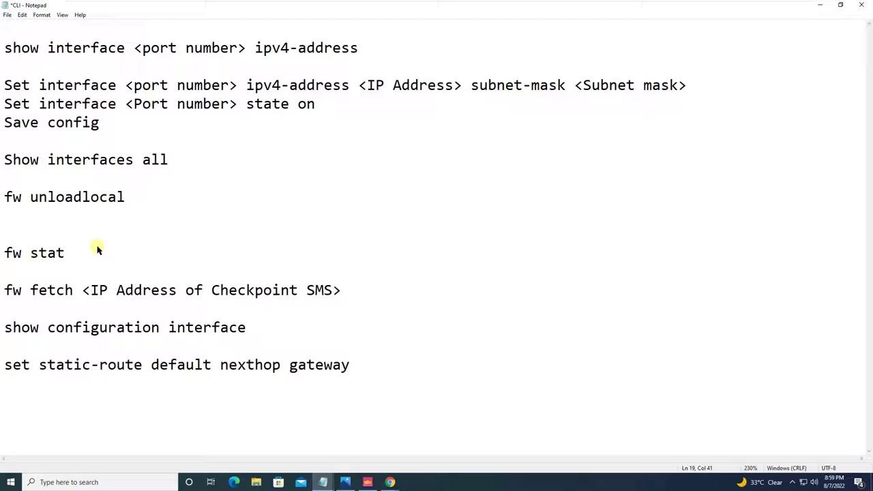
{"action": "type", "text": " address"}
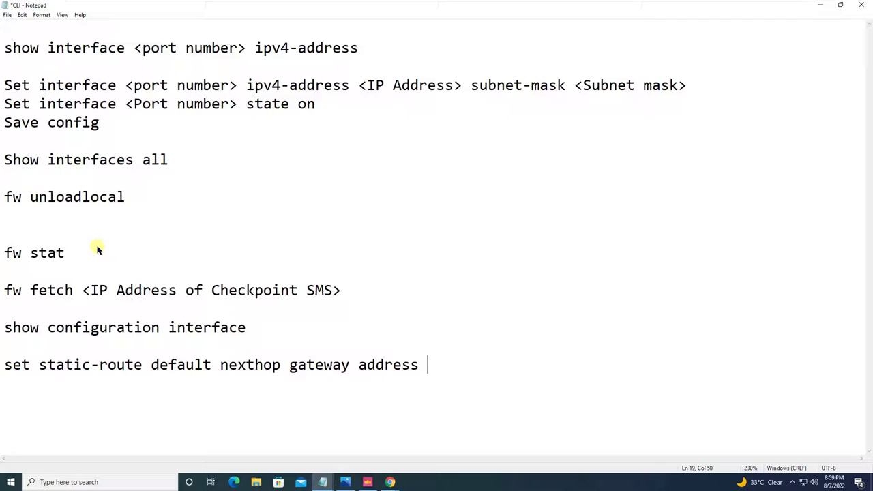
{"action": "type", "text": " <nex>"}
{"action": "key", "text": "Left"}
{"action": "type", "text": "next hop IP Address"}
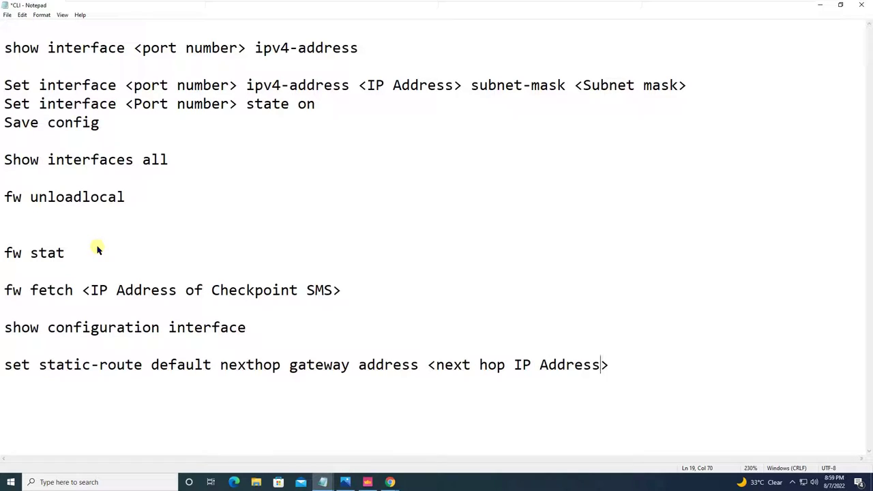
{"action": "key", "text": "Right"}
{"action": "type", "text": "on"}
Insert a row of underscores below fw unloadlocal as a divider, then minimize Notepad
{"action": "left_click", "coordinate": [20, 220]}
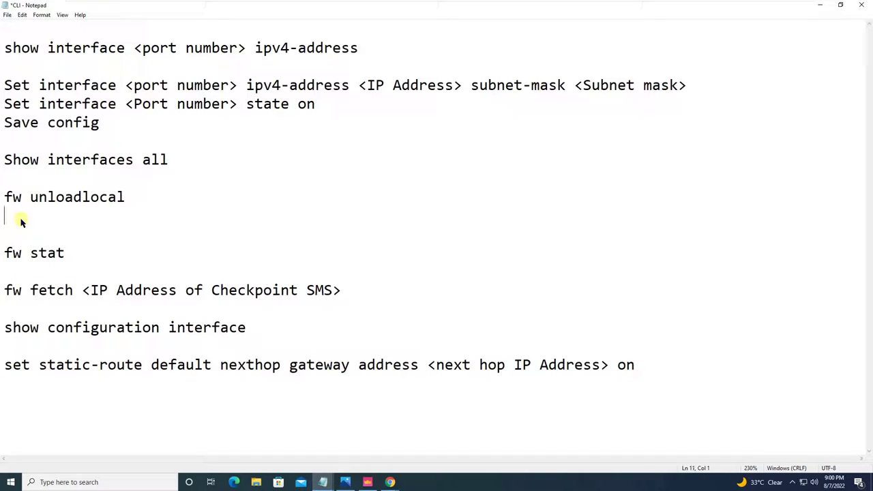
{"action": "key", "text": "Return"}
{"action": "type", "text": "_"}
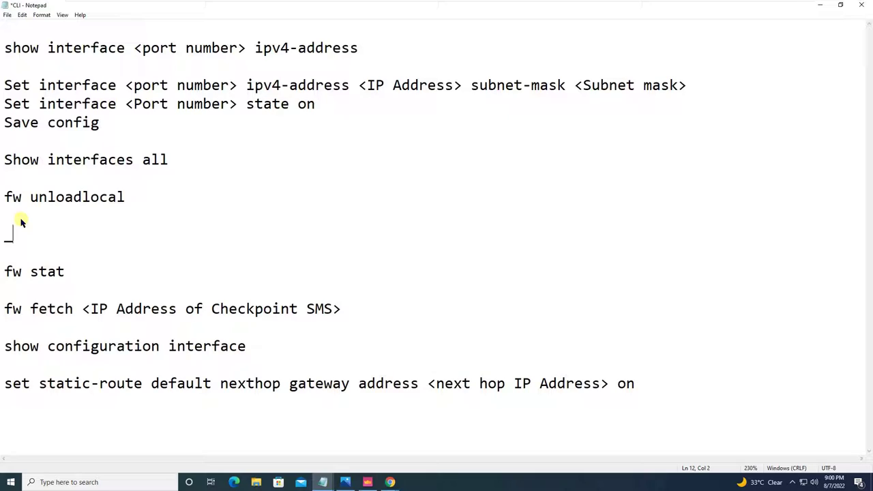
{"action": "type", "text": "______________________________________________________"}
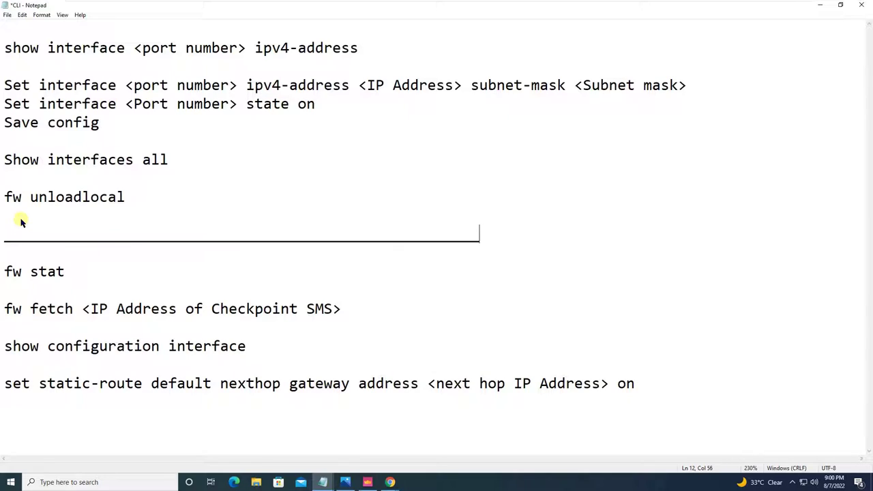
{"action": "type", "text": "_______________________"}
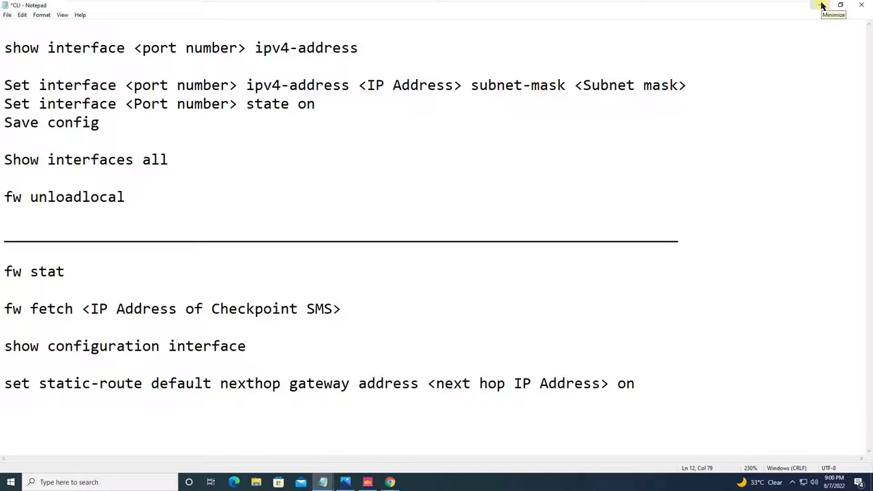
{"action": "left_click", "coordinate": [823, 6]}
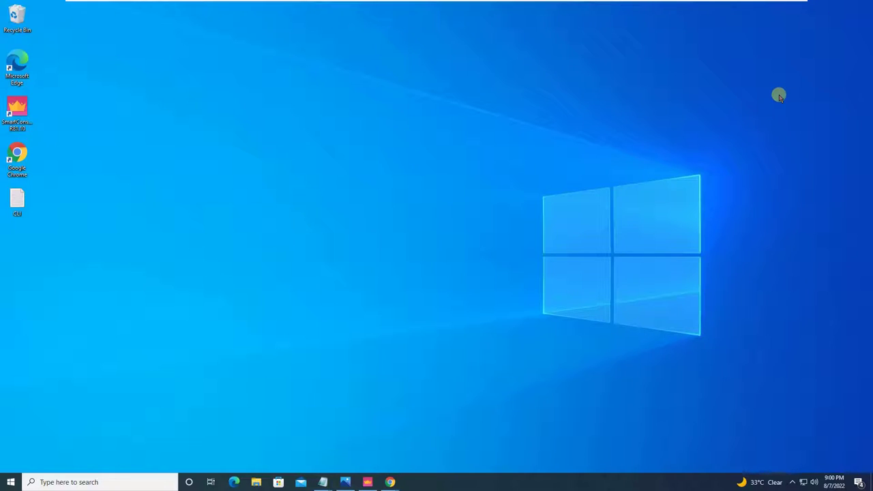
Restore SmartConsole from the taskbar to show the LAB-Policy rulebase
{"action": "left_click", "coordinate": [367, 482]}
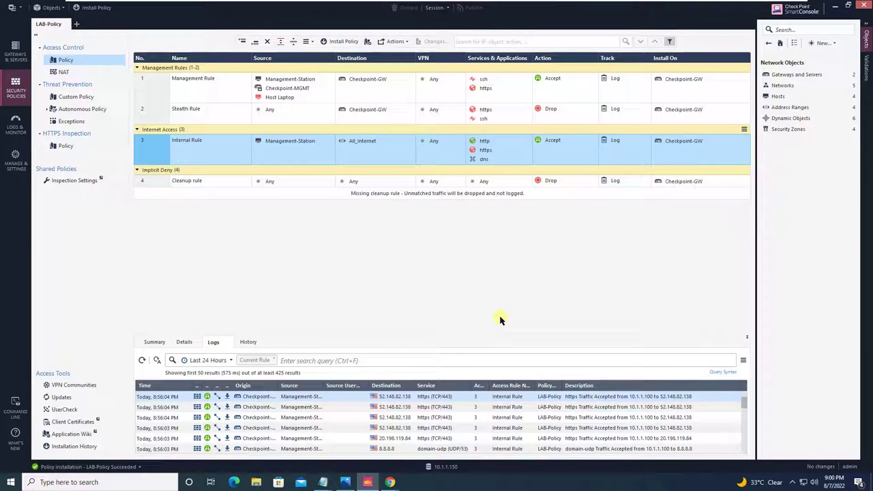
{"action": "mouse_move", "coordinate": [502, 4]}
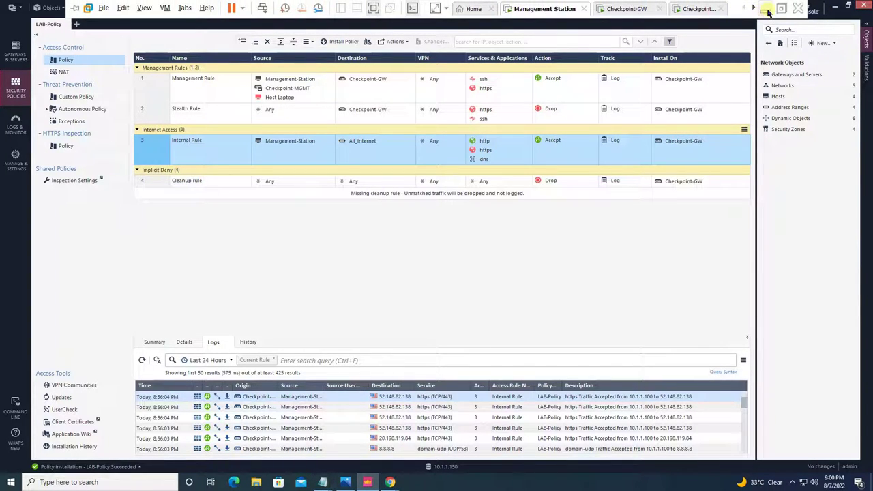